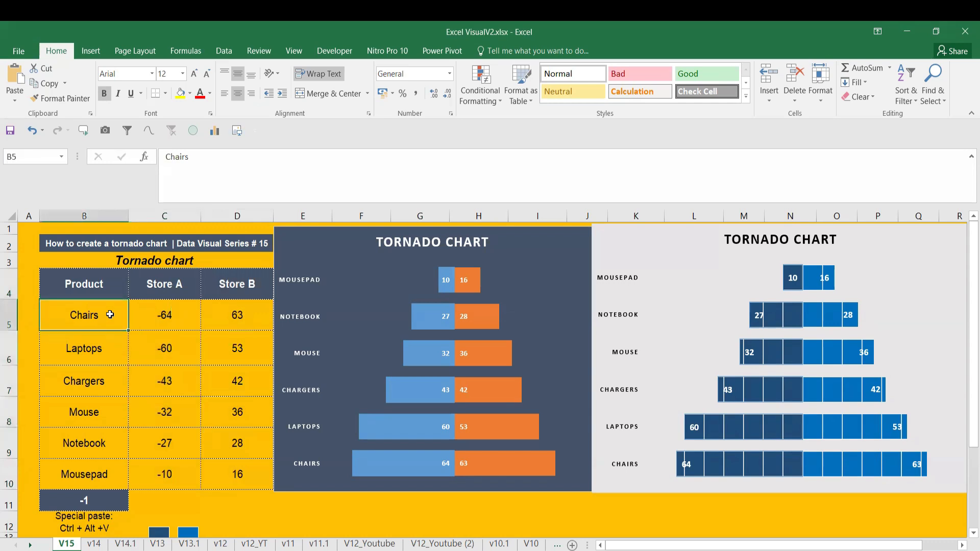
# Examine the Product, Store A and Store B data table that feeds the two tornado charts
pyautogui.click(161, 289)
pyautogui.click(238, 286)
pyautogui.moveTo(96, 292); pyautogui.dragTo(233, 483)
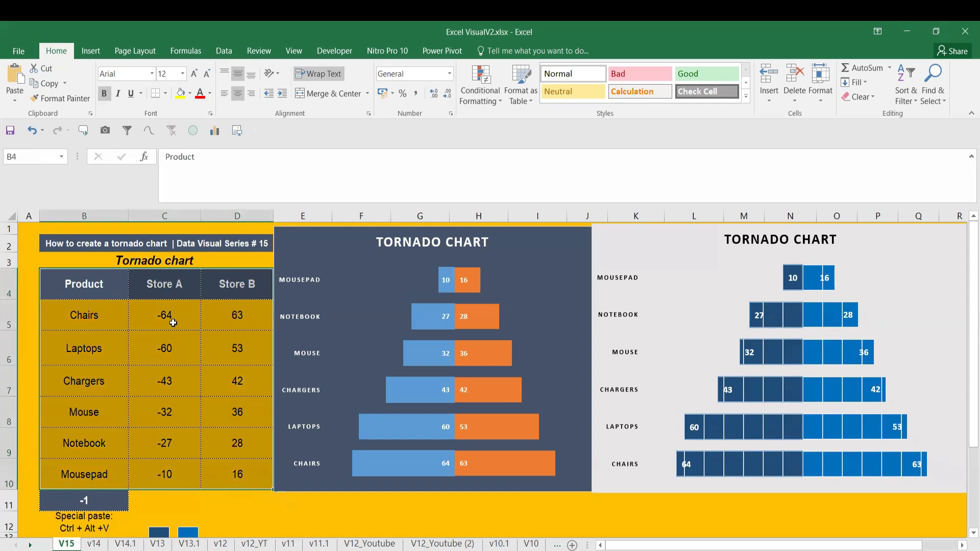
pyautogui.click(173, 318)
pyautogui.click(276, 511)
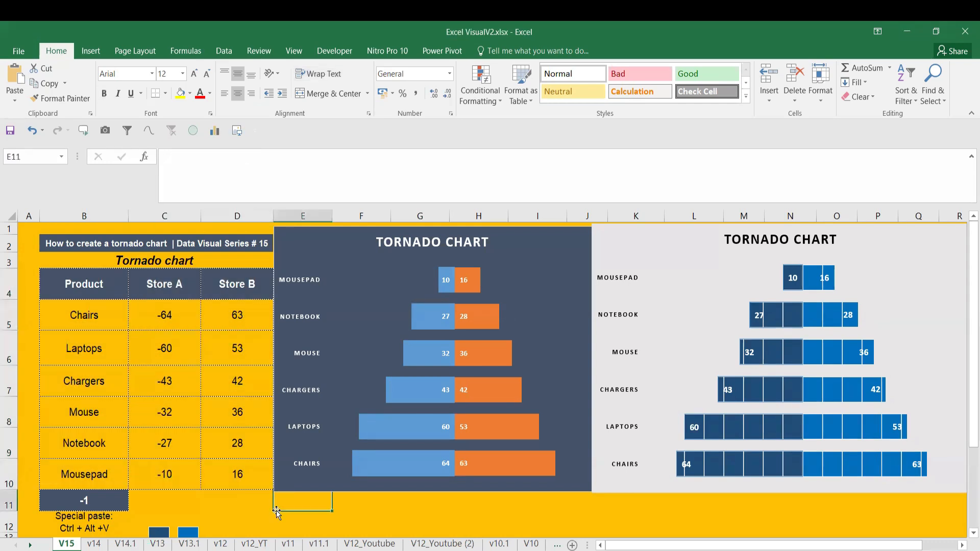
# Recalculate the worksheet several times to see both tornado charts follow the random table values
pyautogui.press('F9')
pyautogui.press('F9')
pyautogui.press('F9')
pyautogui.press('F9')
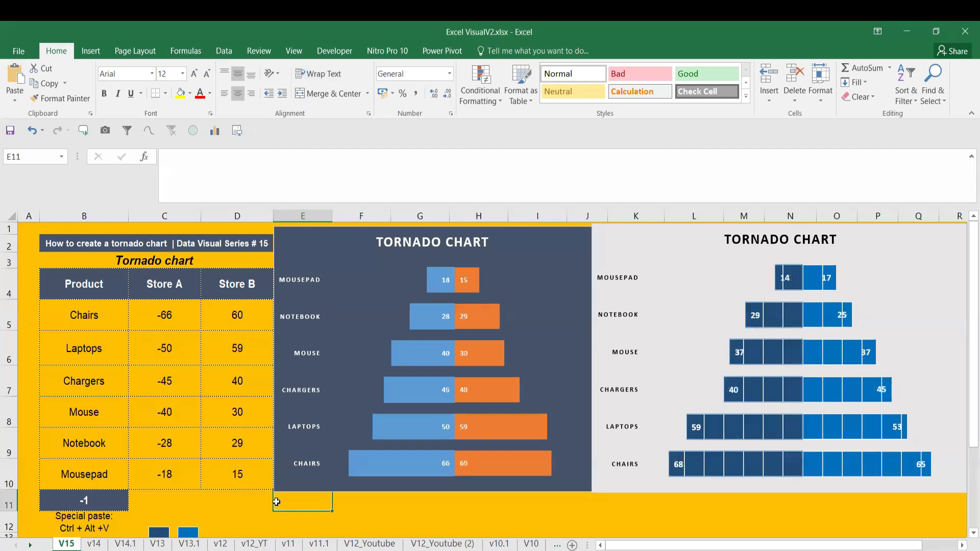
pyautogui.press('F9')
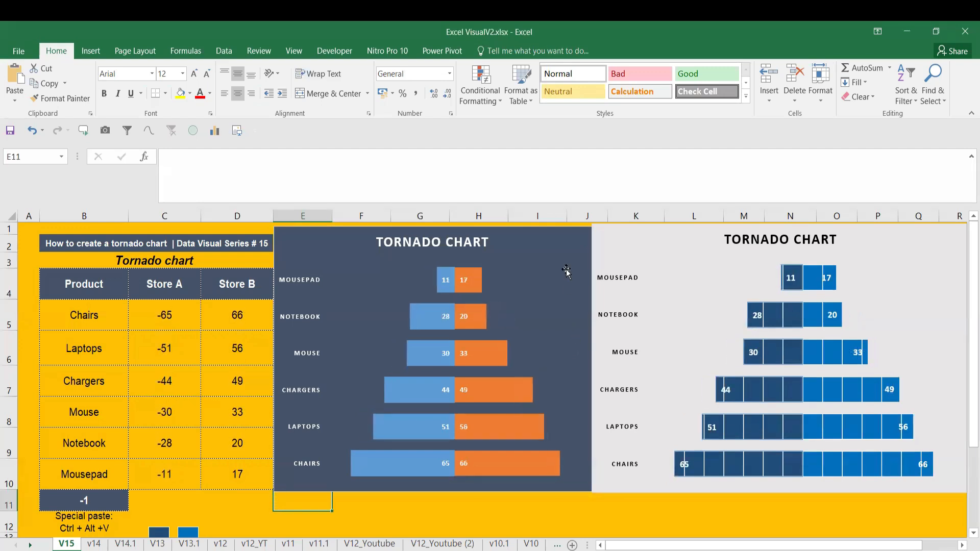
# Move both tornado charts down to uncover the Step1 to Step6 notes, and select the notes range
pyautogui.click(568, 246)
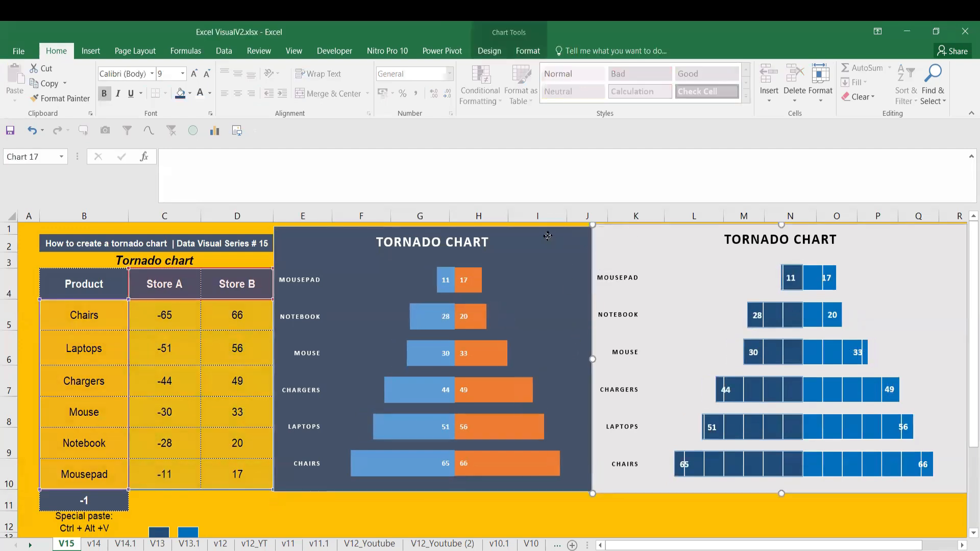
pyautogui.click(644, 235)
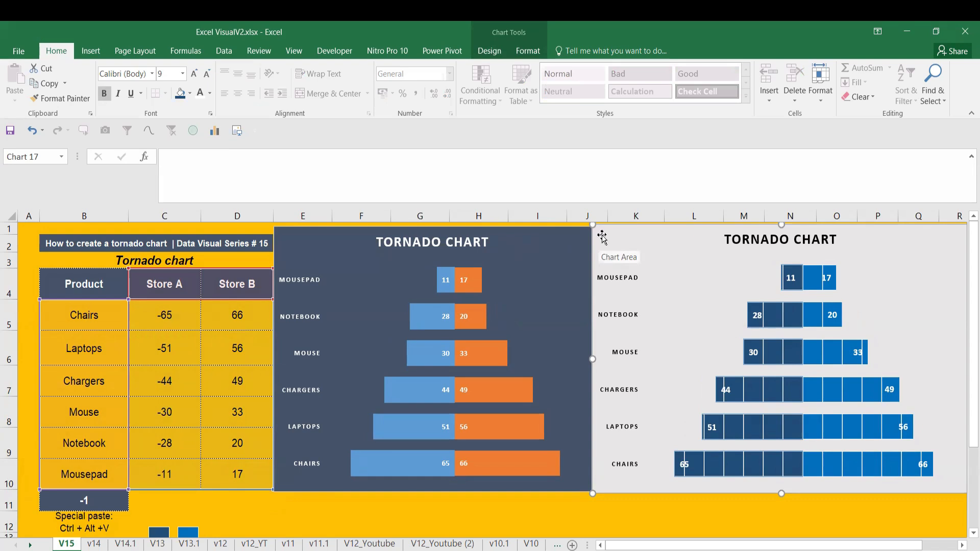
pyautogui.moveTo(603, 236); pyautogui.dragTo(617, 439)
pyautogui.moveTo(555, 233); pyautogui.dragTo(529, 444)
pyautogui.moveTo(587, 256); pyautogui.dragTo(647, 411)
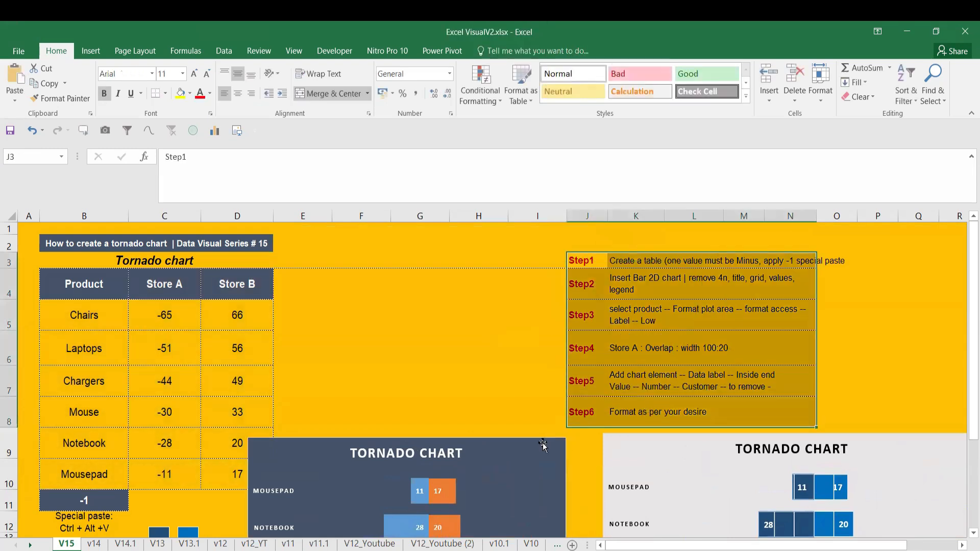
# Move both tornado charts back up beside the data table, over the step notes
pyautogui.click(528, 443)
pyautogui.moveTo(528, 443); pyautogui.dragTo(554, 237)
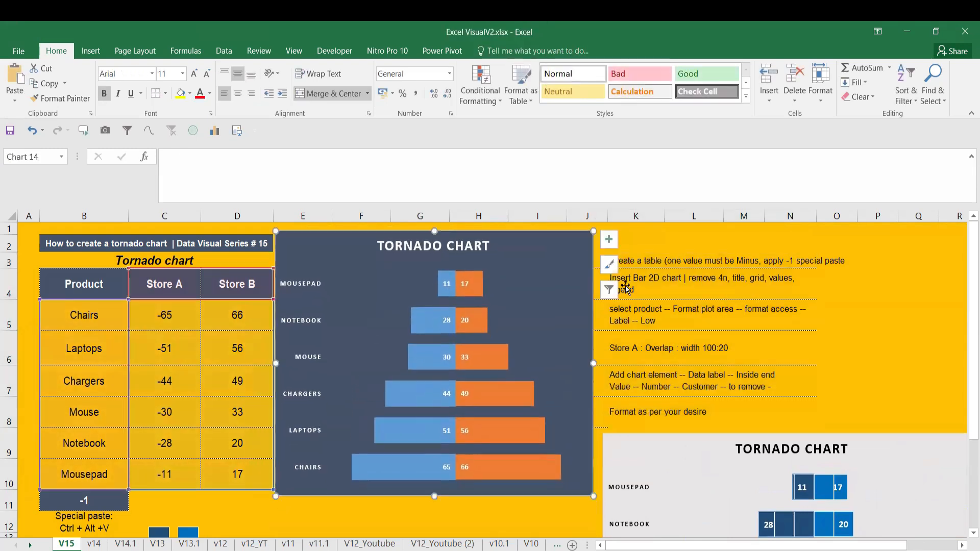
pyautogui.moveTo(663, 461); pyautogui.dragTo(652, 245)
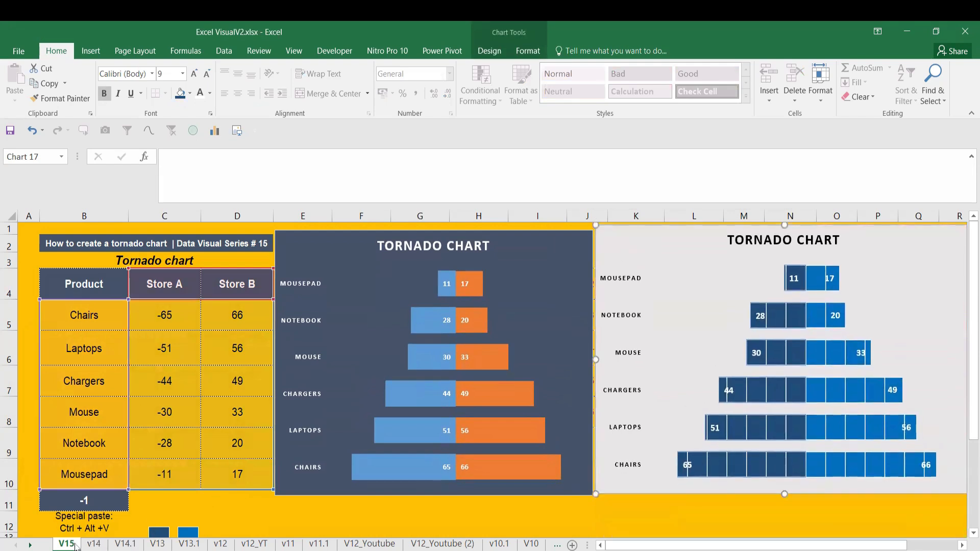
# Duplicate the V15 worksheet and rename the copy V15.1
pyautogui.click(97, 544)
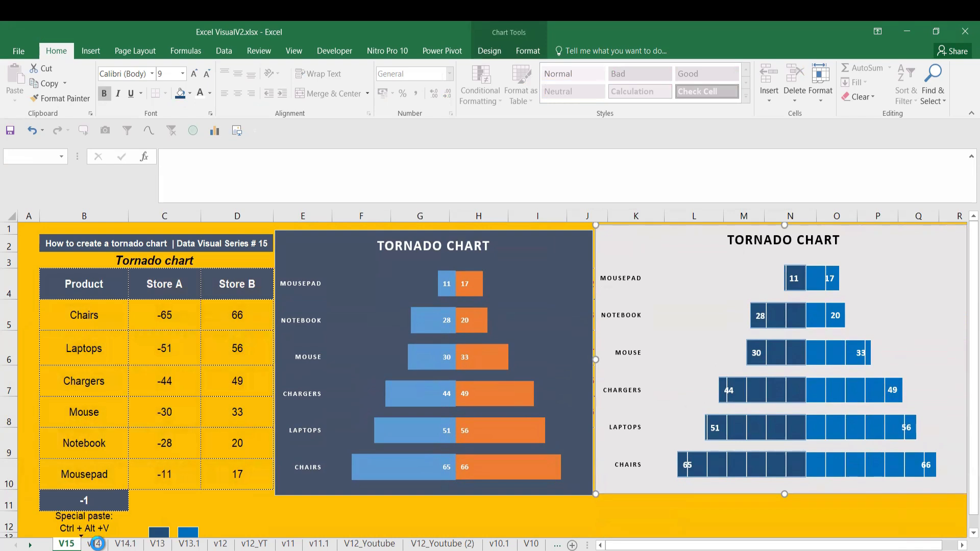
pyautogui.moveTo(97, 544); pyautogui.dragTo(98, 544)
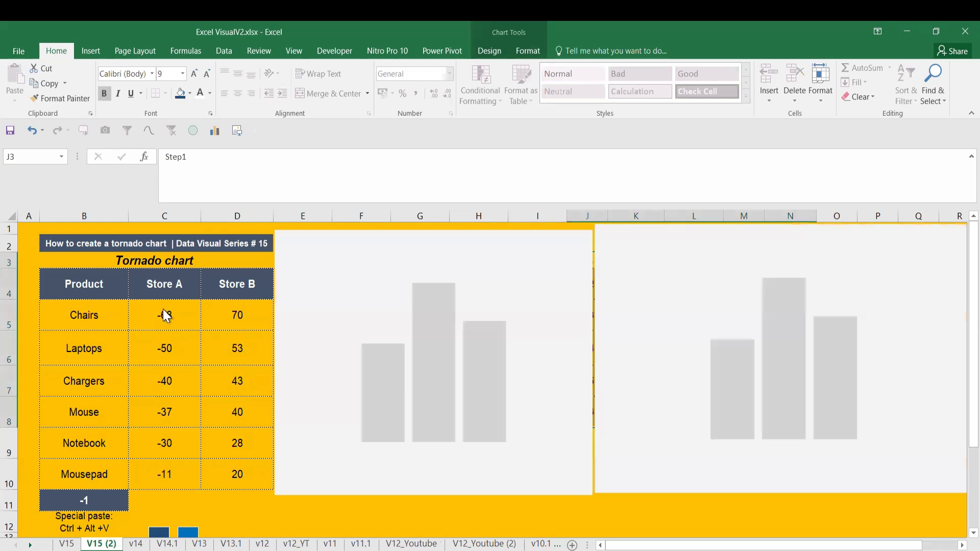
pyautogui.click(165, 315)
pyautogui.rightClick(108, 544)
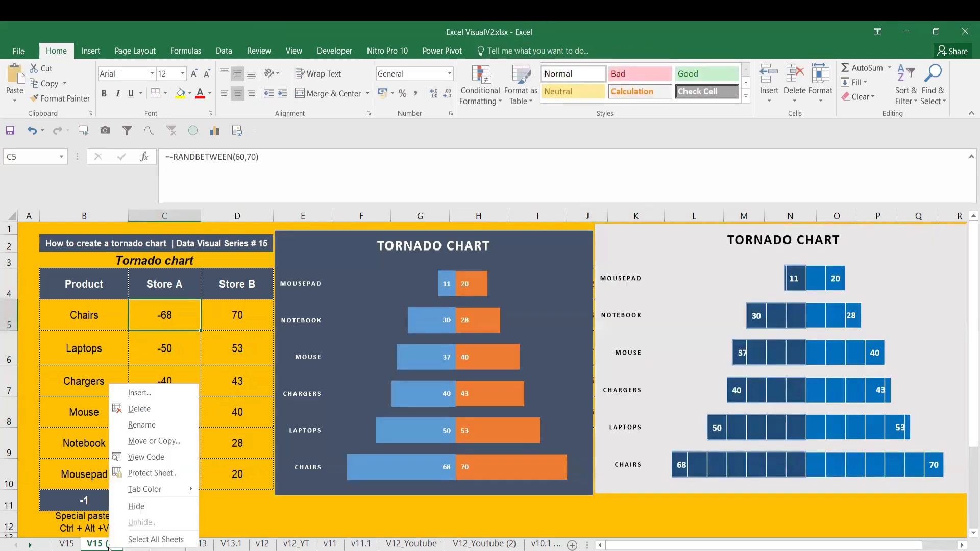
pyautogui.click(162, 431)
pyautogui.write('V15.')
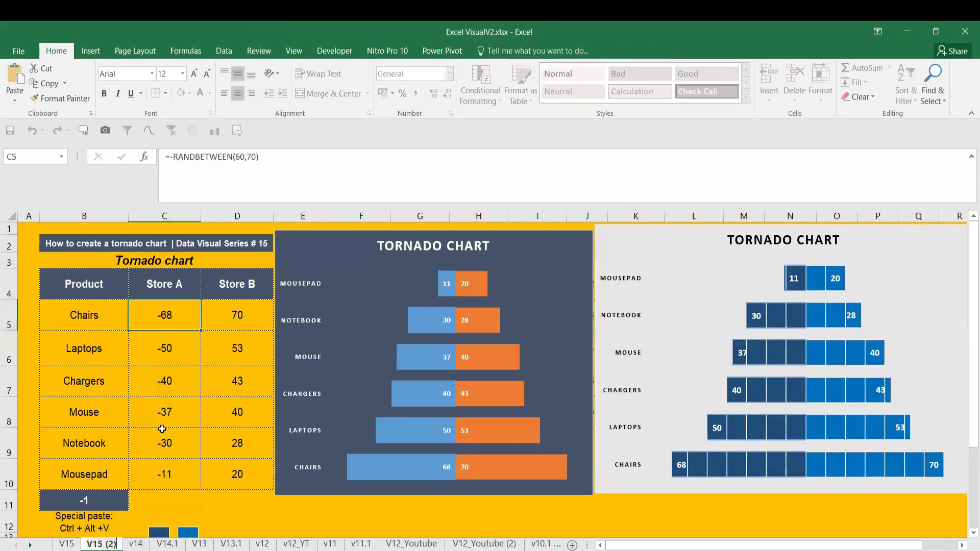
pyautogui.write('1')
pyautogui.press('Return')
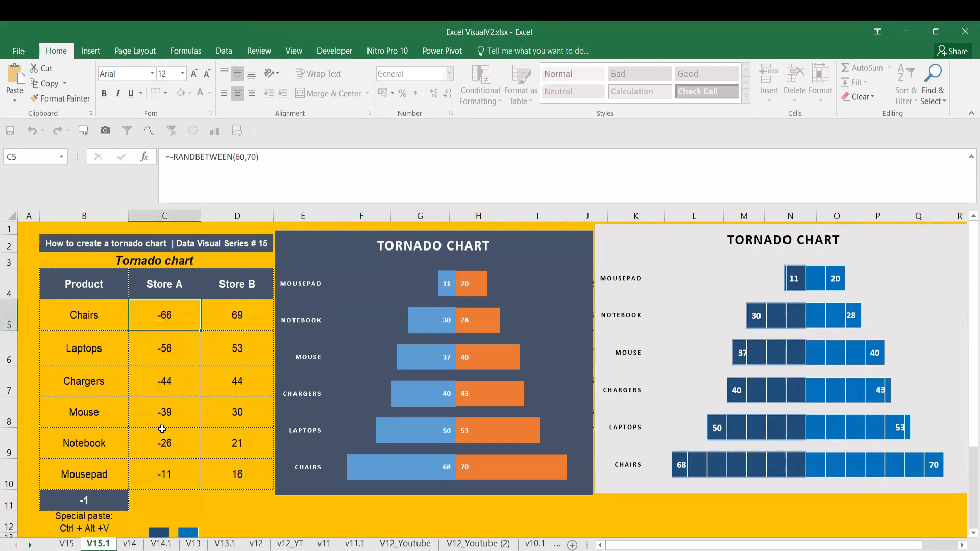
# Delete both tornado charts from the V15.1 sheet
pyautogui.click(325, 464)
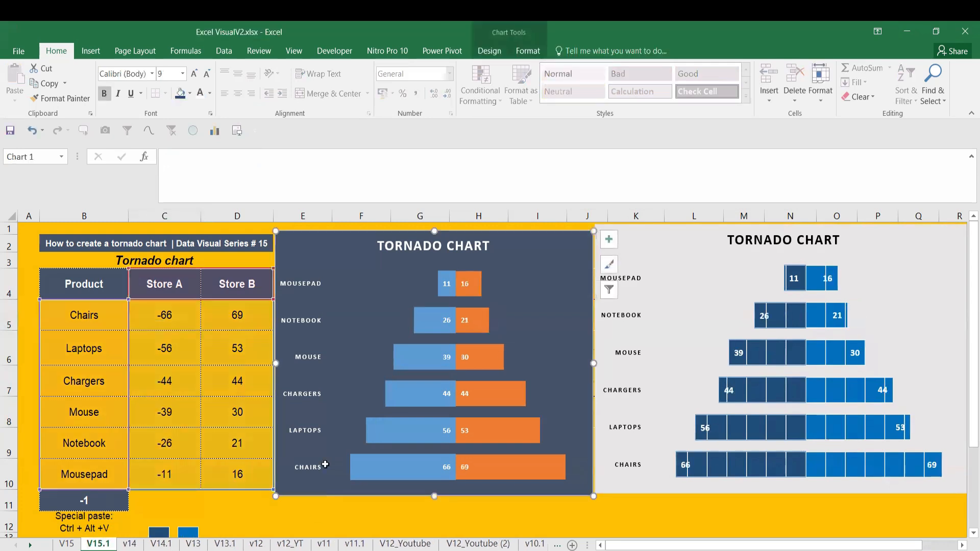
pyautogui.press('Delete')
pyautogui.click(621, 490)
pyautogui.press('Delete')
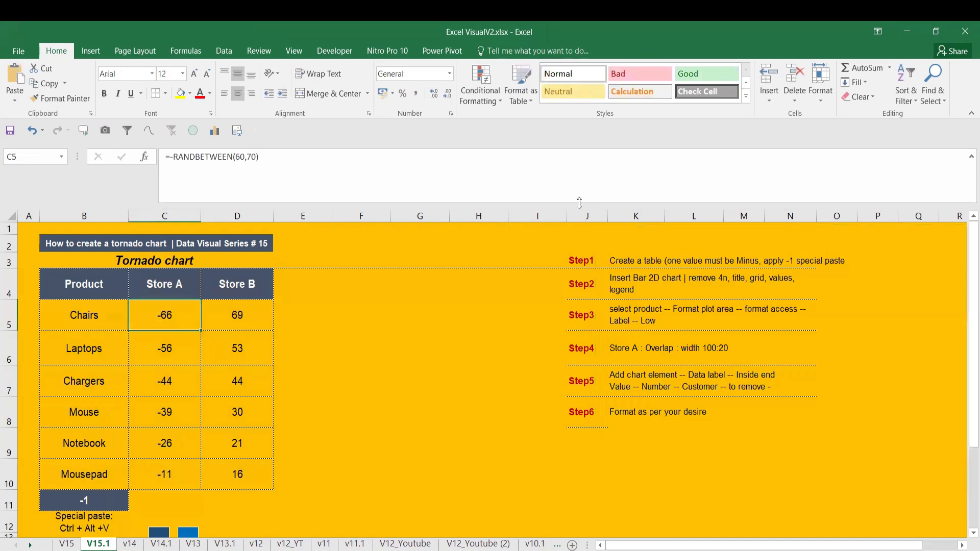
# Delete columns J through O, which hold the step notes
pyautogui.moveTo(587, 216); pyautogui.dragTo(850, 219)
pyautogui.rightClick(850, 221)
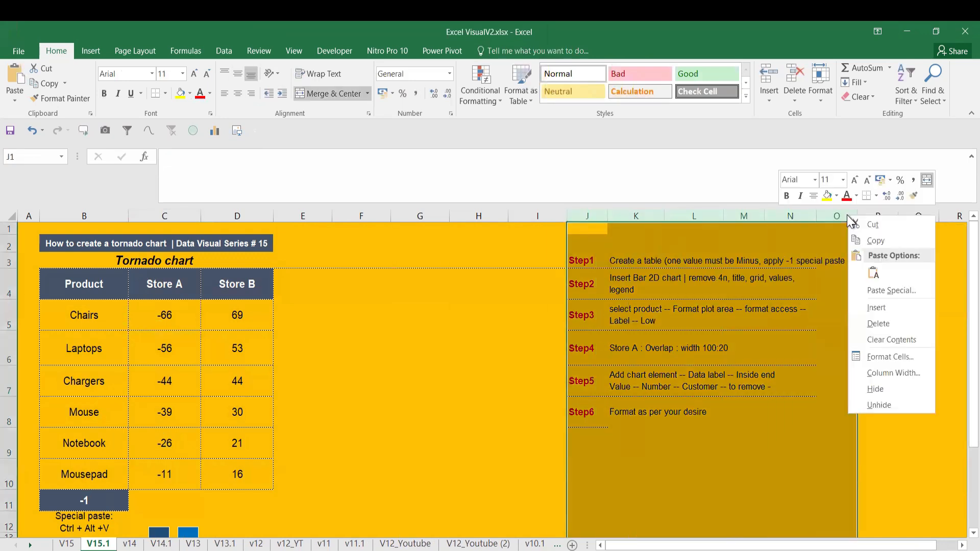
pyautogui.click(870, 324)
pyautogui.click(403, 414)
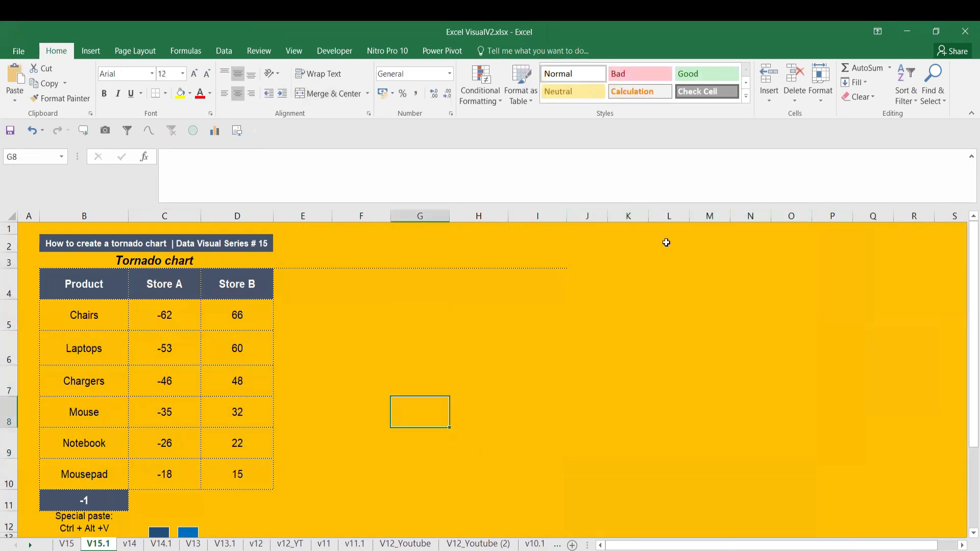
# Review the Store A values in C5:C10 and their formulas
pyautogui.moveTo(166, 327); pyautogui.dragTo(170, 473)
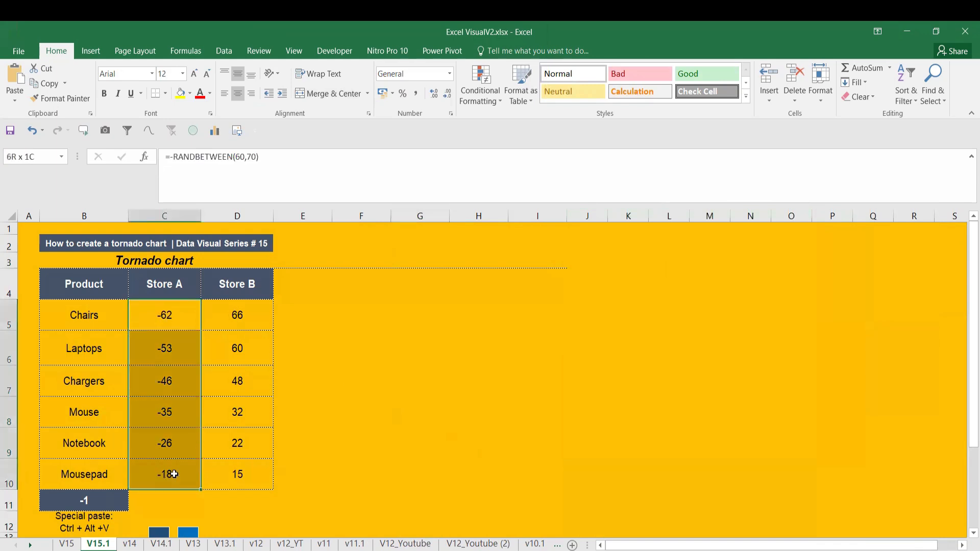
pyautogui.click(165, 327)
pyautogui.moveTo(171, 388); pyautogui.dragTo(169, 386)
pyautogui.moveTo(168, 315); pyautogui.dragTo(164, 470)
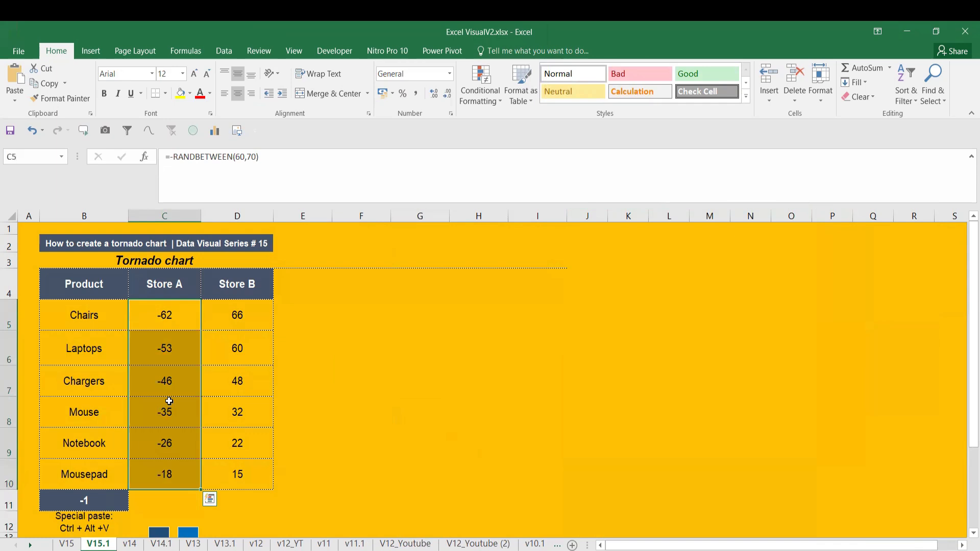
pyautogui.click(184, 316)
# Enter the formula =RANDBETWEEN(10,20) in cell F5
pyautogui.click(348, 303)
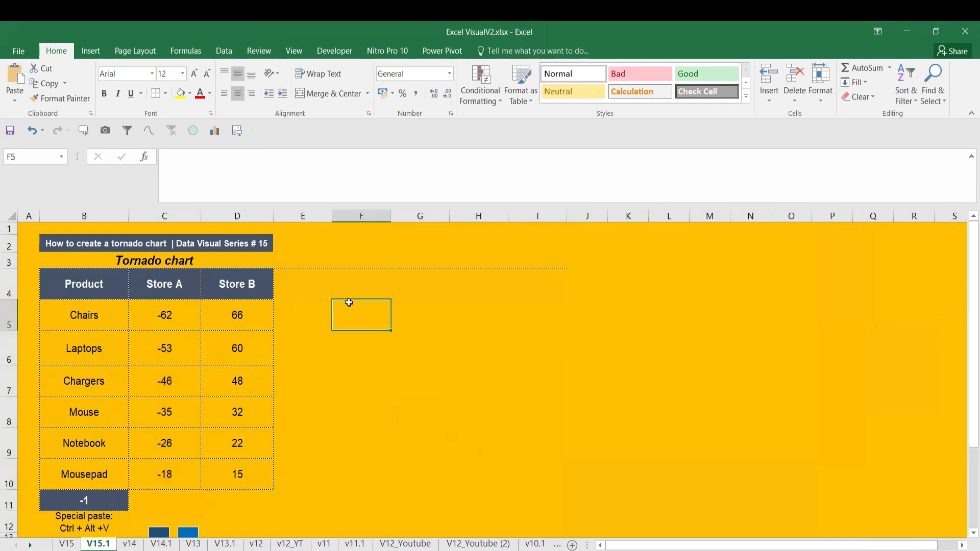
pyautogui.write('=rand')
pyautogui.press('Down')
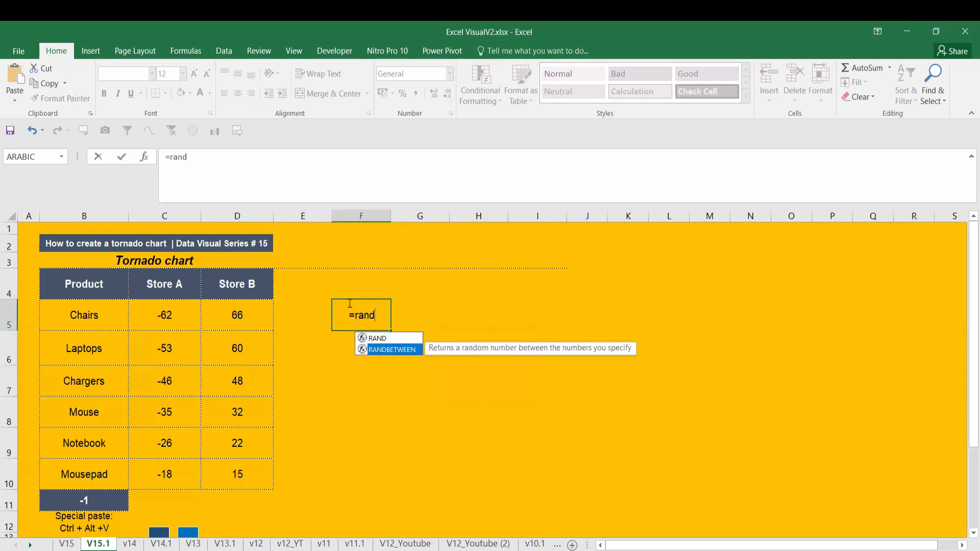
pyautogui.press('Tab')
pyautogui.write('1')
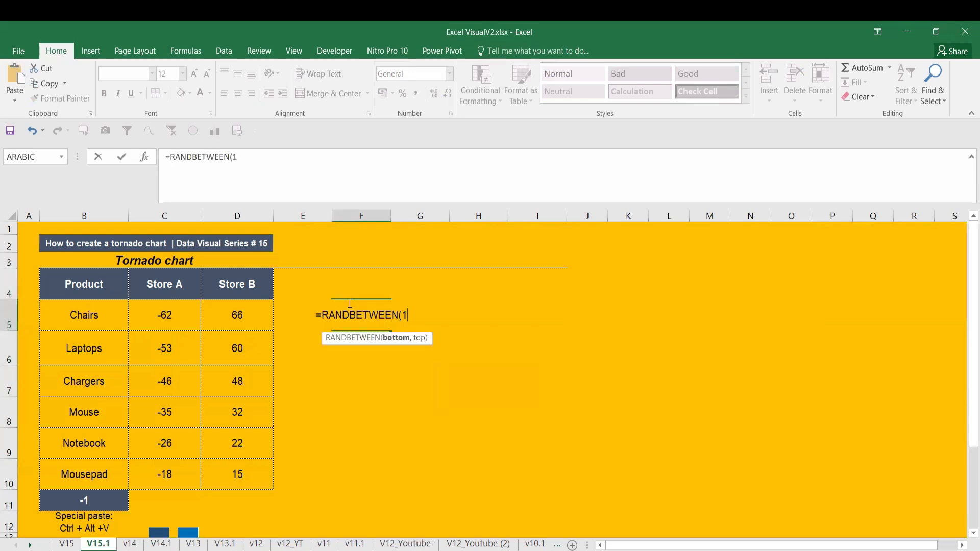
pyautogui.write('0,20)')
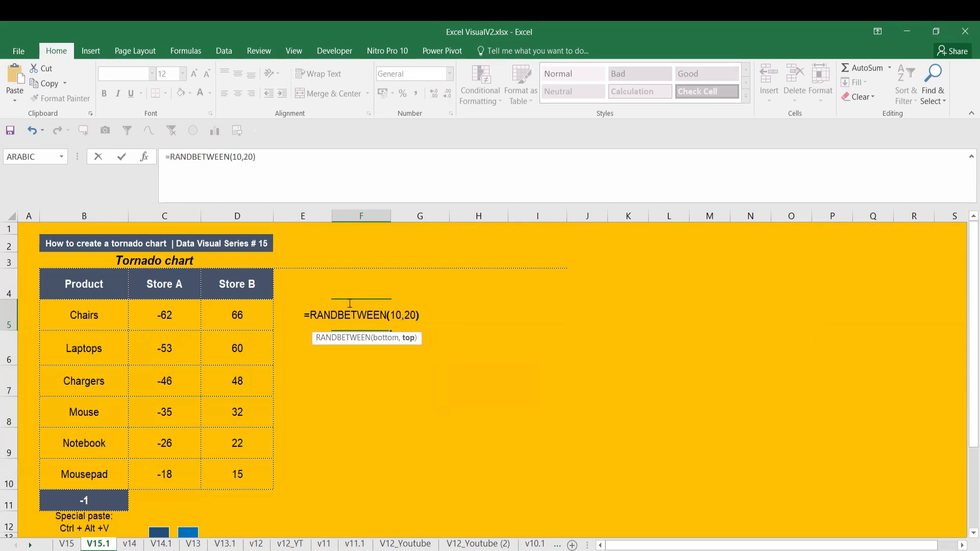
pyautogui.press('Return')
# Copy the random-number formula from F5 down through F10
pyautogui.click(360, 314)
pyautogui.hotkey('ctrl', 'c')
pyautogui.moveTo(360, 314); pyautogui.dragTo(374, 466)
pyautogui.hotkey('ctrl', 'v')
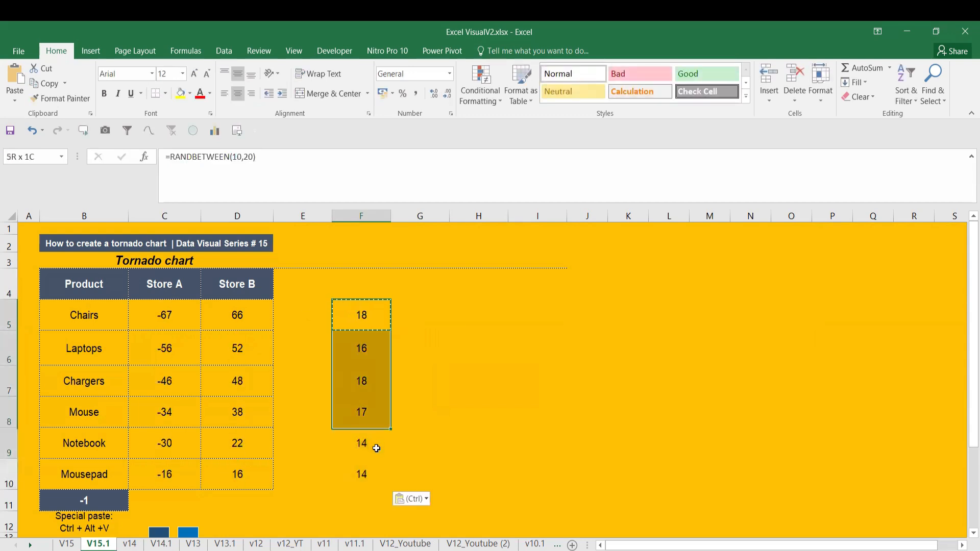
# Replace the formulas in F5:F10 with static numbers by copying the range and pasting it as values in place
pyautogui.hotkey('ctrl', 'c')
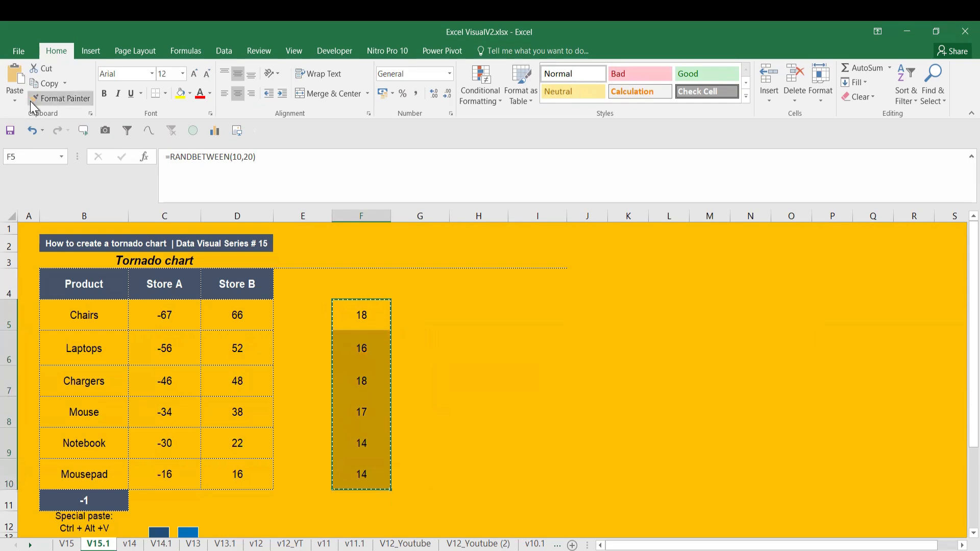
pyautogui.click(15, 100)
pyautogui.click(13, 185)
pyautogui.moveTo(362, 313); pyautogui.dragTo(361, 470)
pyautogui.moveTo(362, 314); pyautogui.dragTo(368, 469)
pyautogui.click(404, 315)
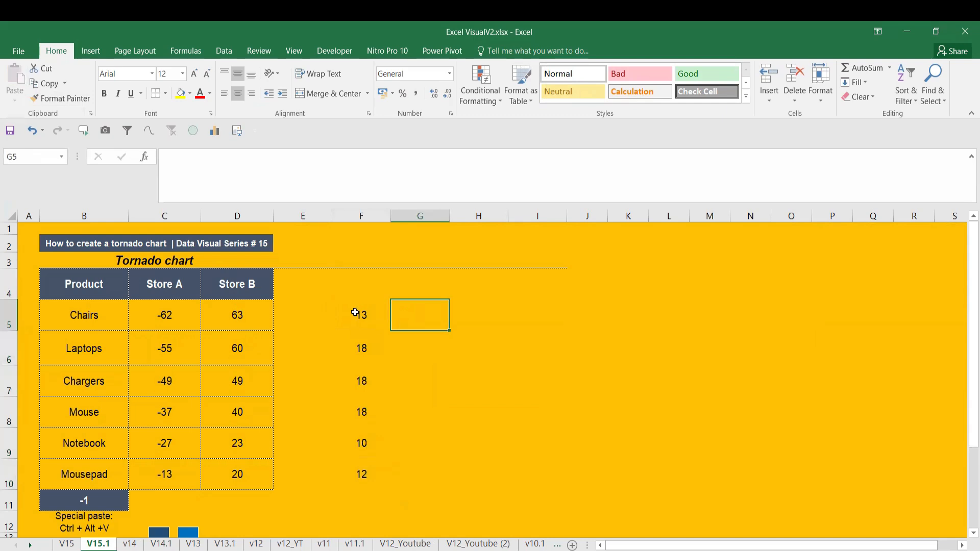
# Review the static numbers in F5:F10 and the -1 multiplier in B11
pyautogui.moveTo(355, 312); pyautogui.dragTo(361, 470)
pyautogui.click(81, 499)
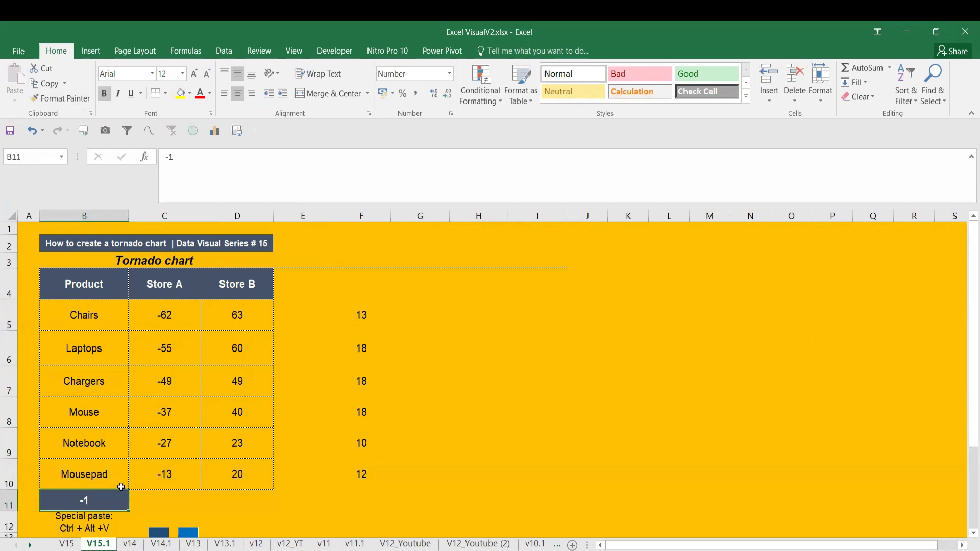
pyautogui.moveTo(363, 311); pyautogui.dragTo(361, 462)
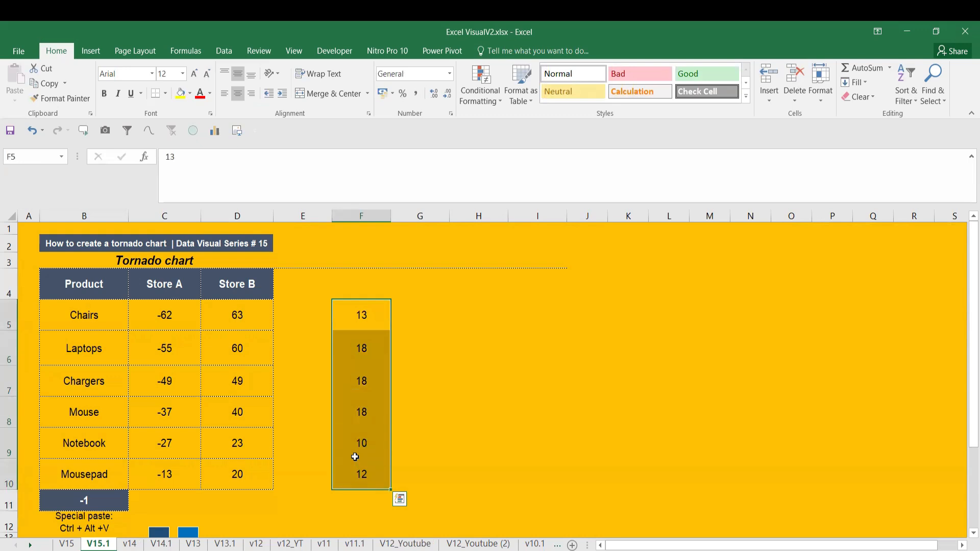
pyautogui.click(365, 406)
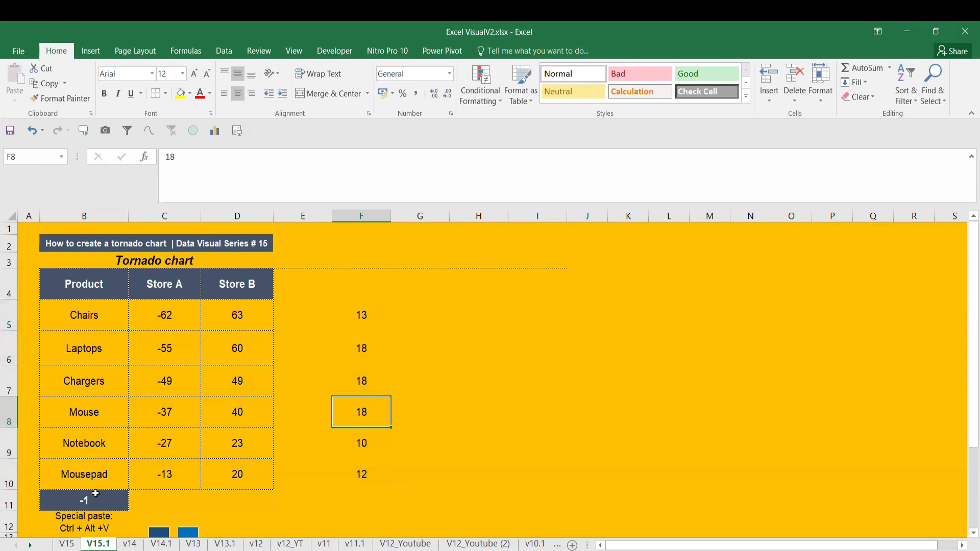
# Turn the numbers in F5:F10 negative by copying the -1 from B11 and using Paste Special with Values and Multiply
pyautogui.click(95, 496)
pyautogui.hotkey('ctrl', 'c')
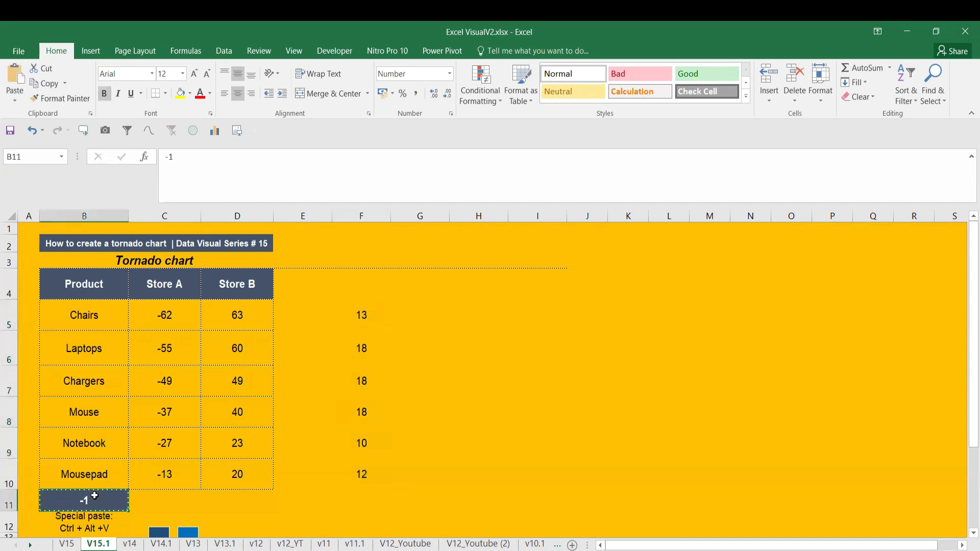
pyautogui.moveTo(359, 308); pyautogui.dragTo(361, 470)
pyautogui.hotkey('ctrl', 'alt', 'v')
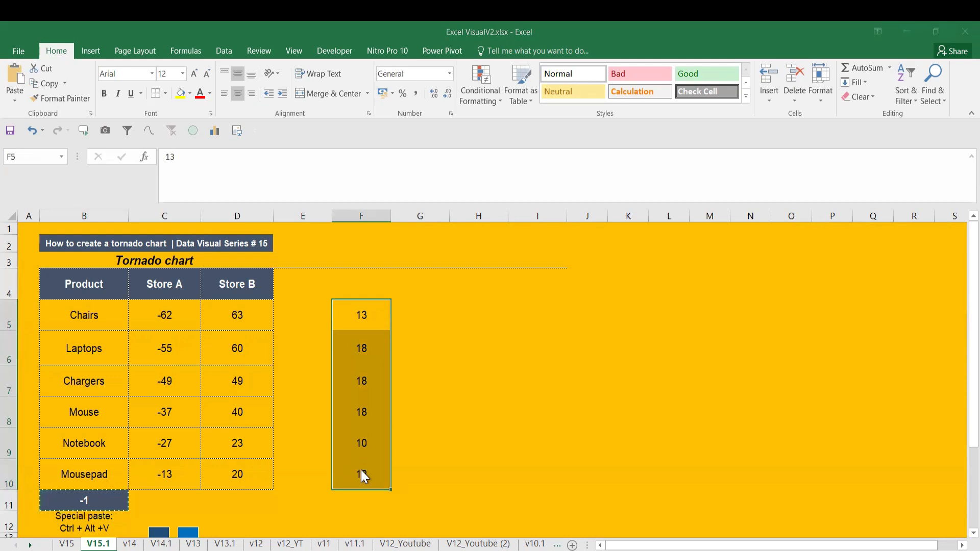
pyautogui.click(186, 225)
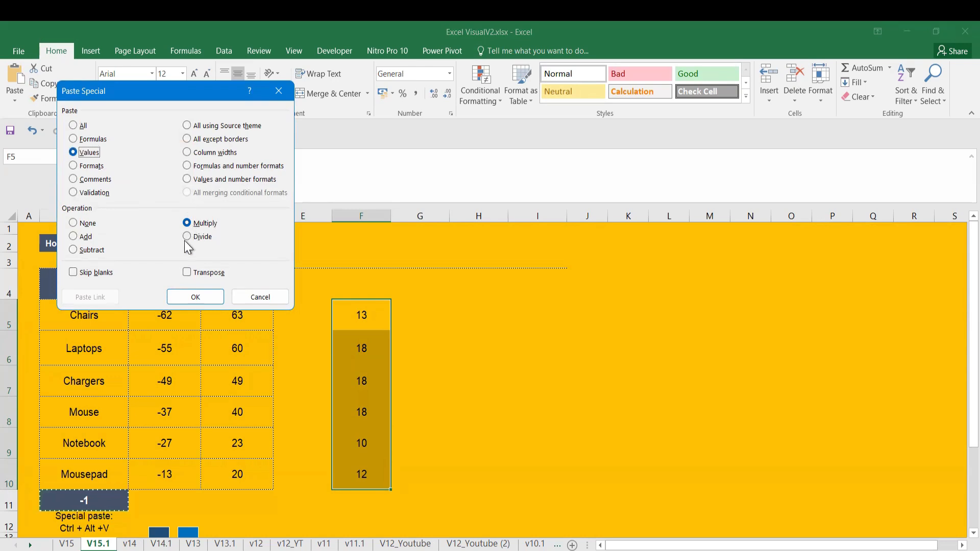
pyautogui.click(194, 298)
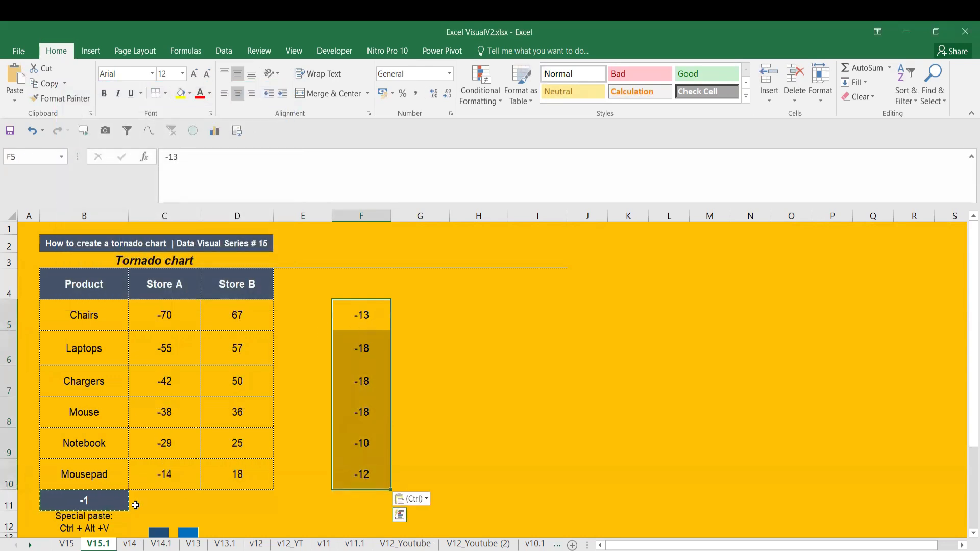
# Clear the sample numbers from F5:F10
pyautogui.moveTo(358, 311); pyautogui.dragTo(371, 469)
pyautogui.press('Delete')
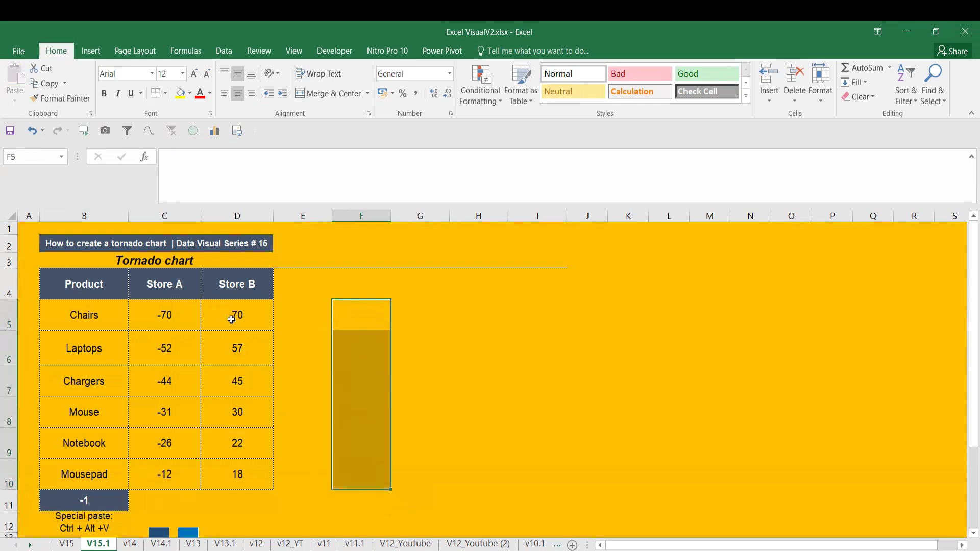
# Examine the negated RANDBETWEEN formula in C5 that produces the Store A value for Chairs
pyautogui.click(231, 319)
pyautogui.click(175, 302)
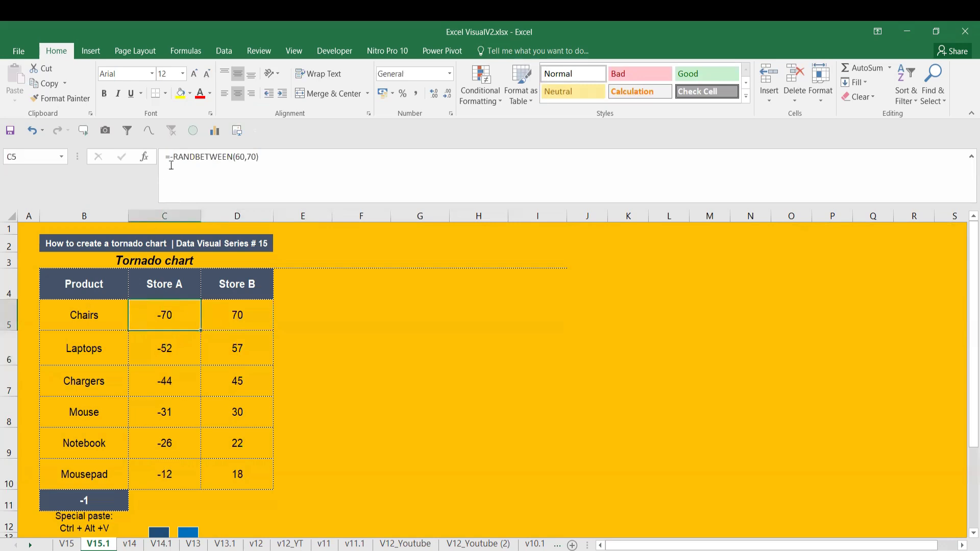
pyautogui.click(173, 158)
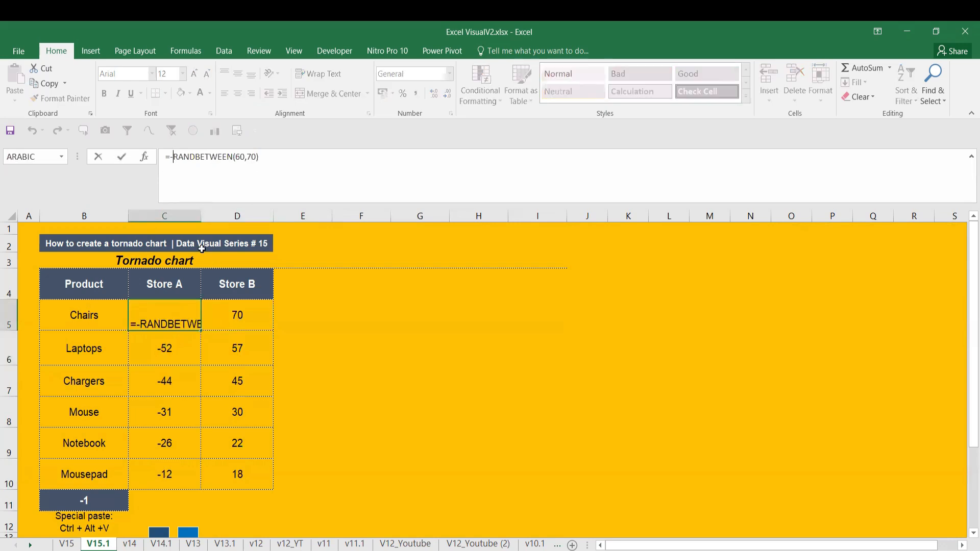
pyautogui.hotkey('ctrl', 'Return')
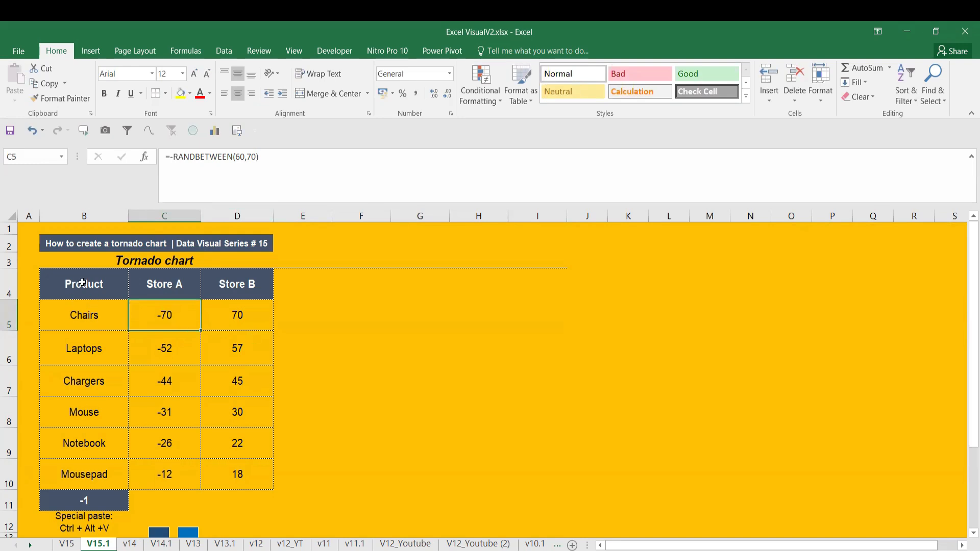
# Insert a 2-D stacked bar chart from B4:D10 and position and size it beside the table
pyautogui.moveTo(84, 284); pyautogui.dragTo(234, 474)
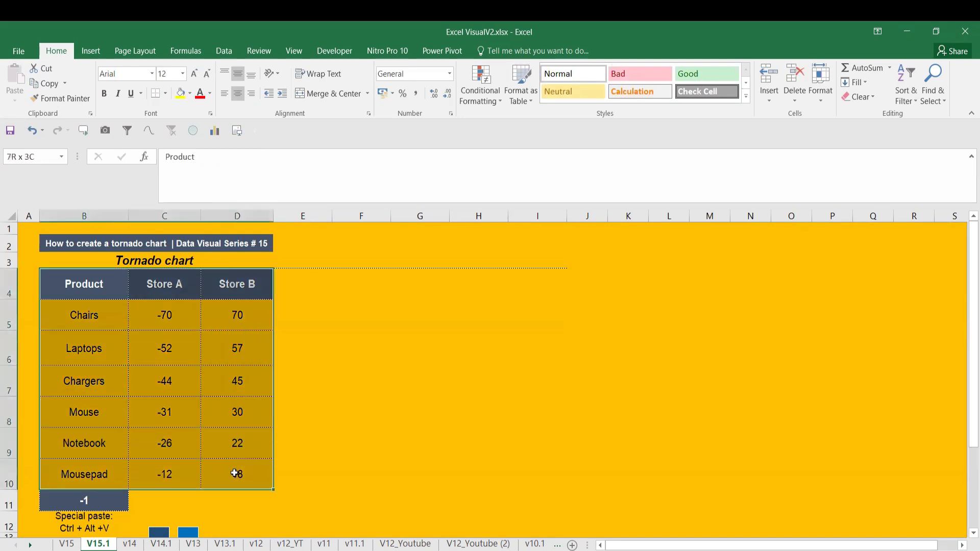
pyautogui.click(91, 47)
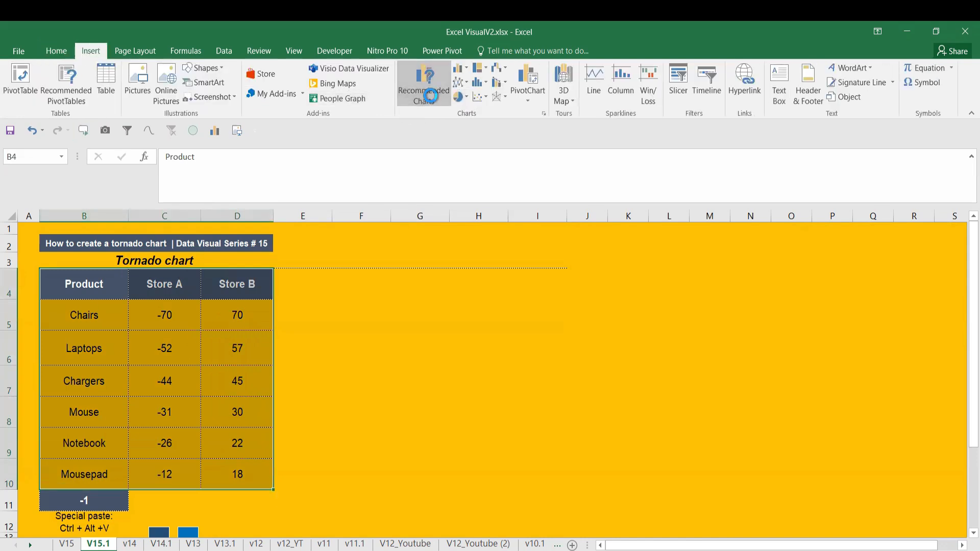
pyautogui.click(191, 108)
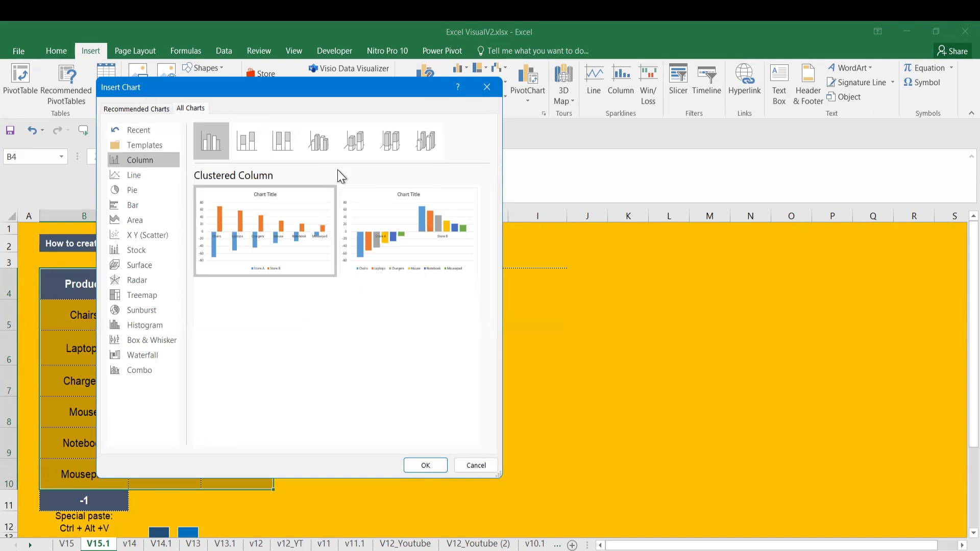
pyautogui.click(491, 92)
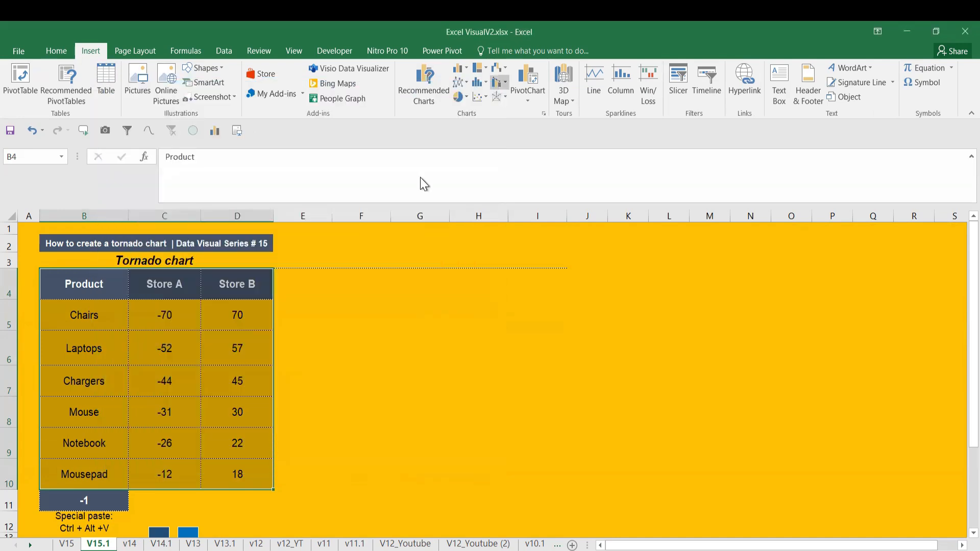
pyautogui.click(460, 68)
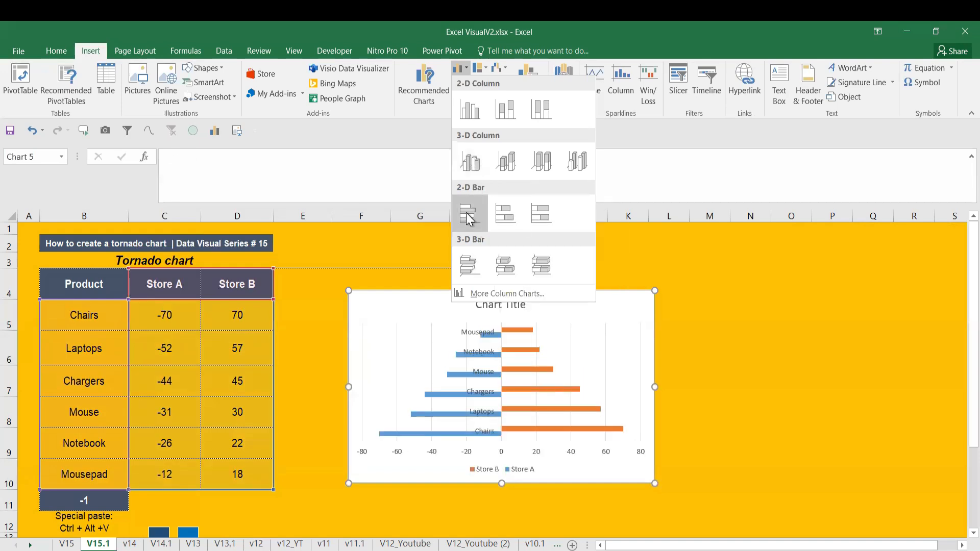
pyautogui.click(499, 215)
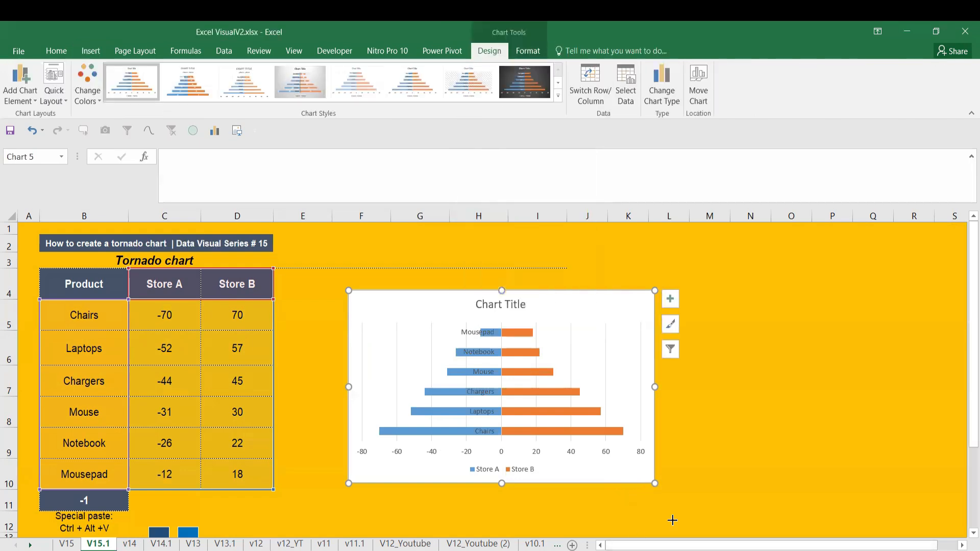
pyautogui.moveTo(672, 520); pyautogui.dragTo(559, 480)
# Delete the legend, the horizontal value axis and the vertical gridlines from the chart
pyautogui.click(454, 467)
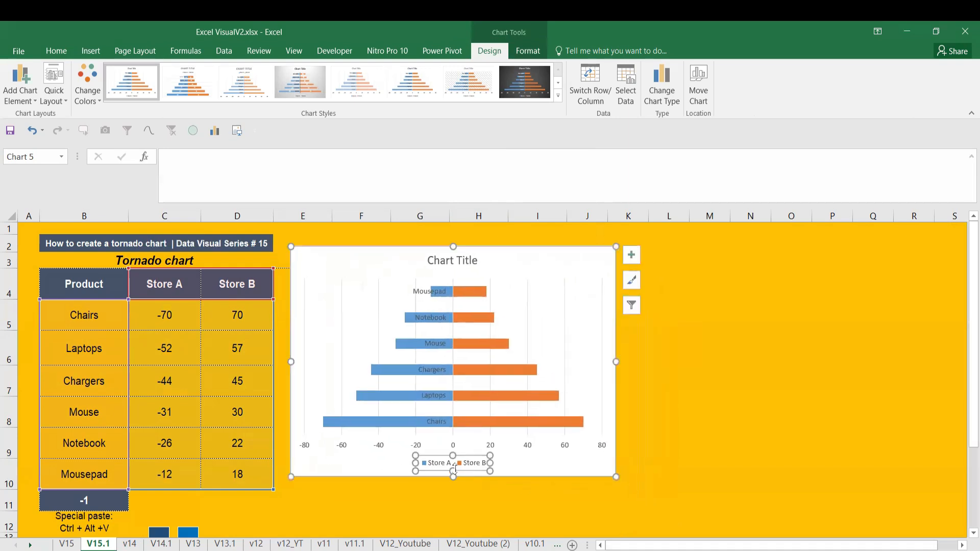
pyautogui.press('Delete')
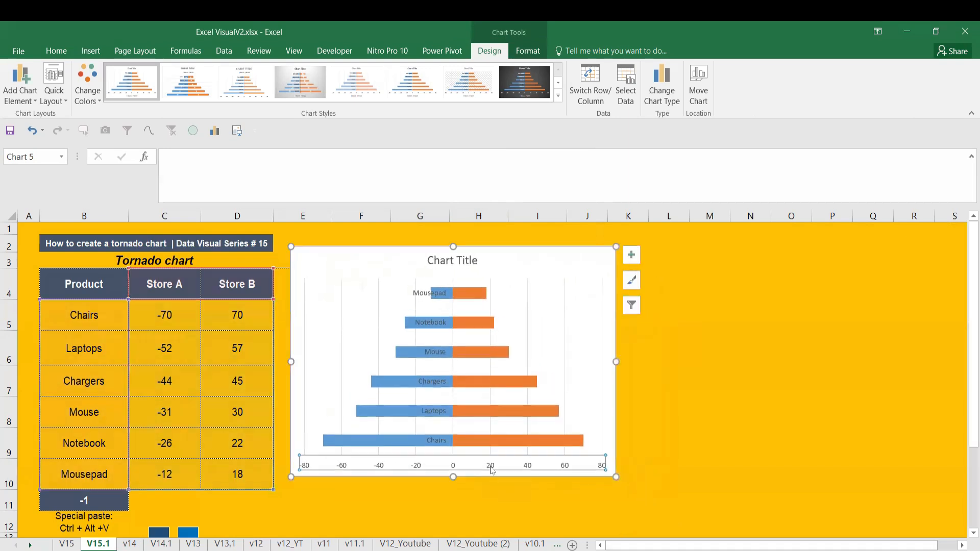
pyautogui.press('Delete')
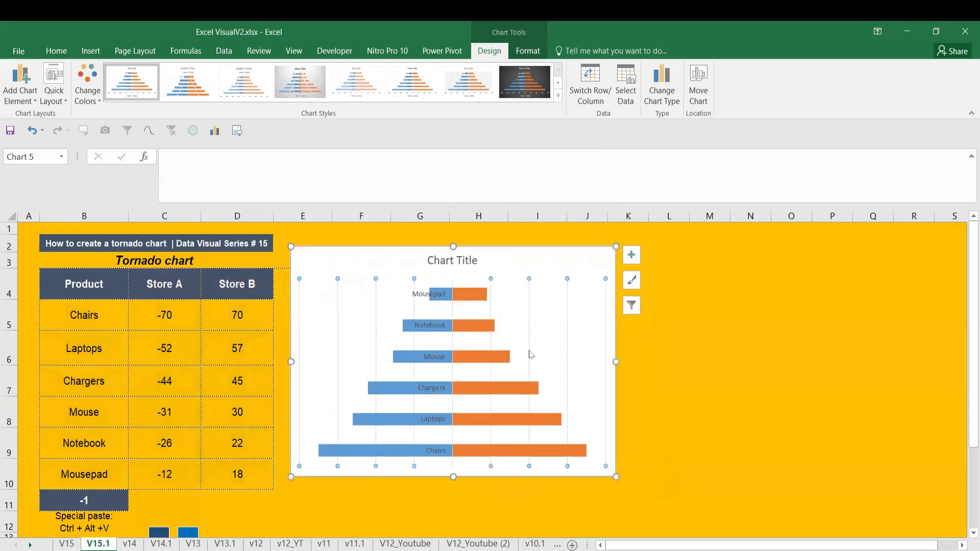
# Change the font of all text in the chart to Arial
pyautogui.click(466, 262)
pyautogui.doubleClick(464, 261)
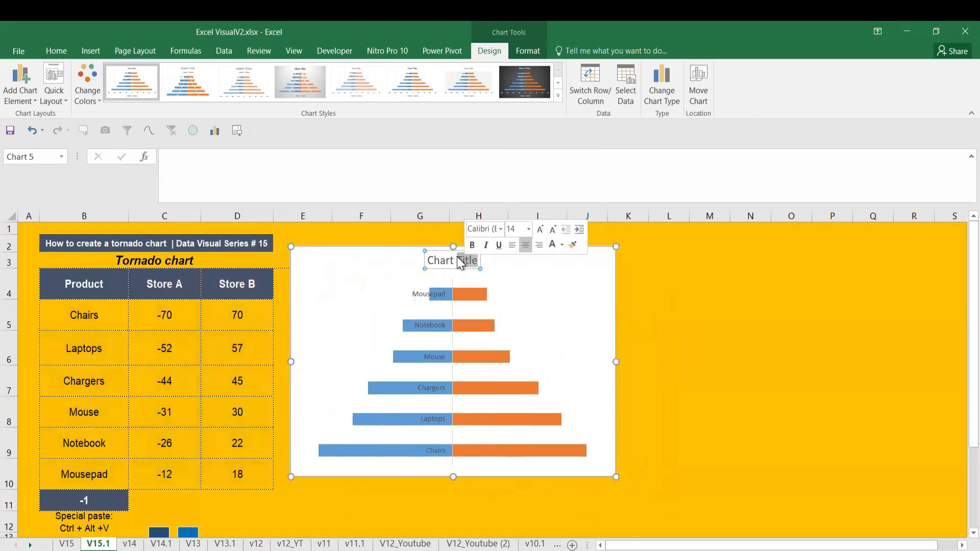
pyautogui.click(302, 256)
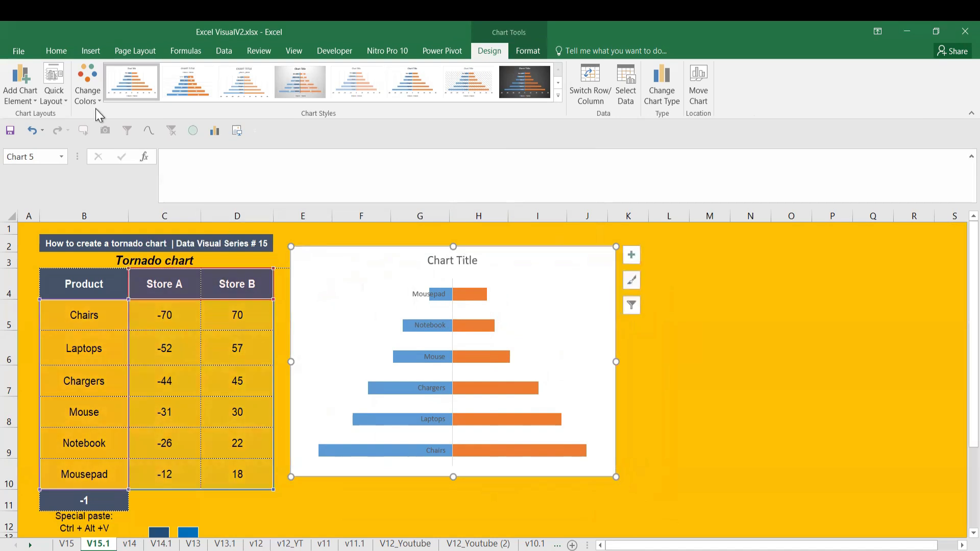
pyautogui.click(56, 50)
pyautogui.click(152, 74)
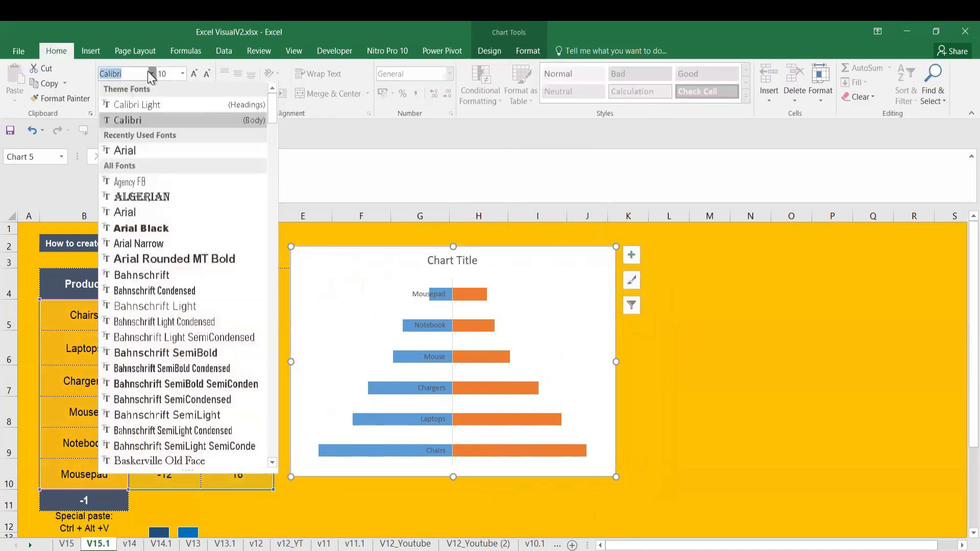
pyautogui.click(139, 149)
# Link the chart title to cell B3 so it reads Tornado chart
pyautogui.click(442, 259)
pyautogui.click(396, 173)
pyautogui.write('=')
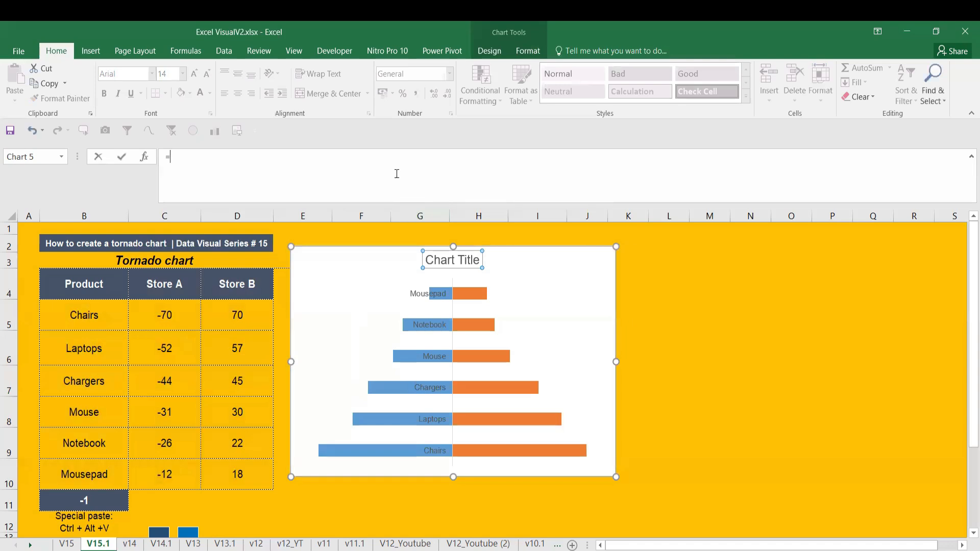
pyautogui.click(203, 263)
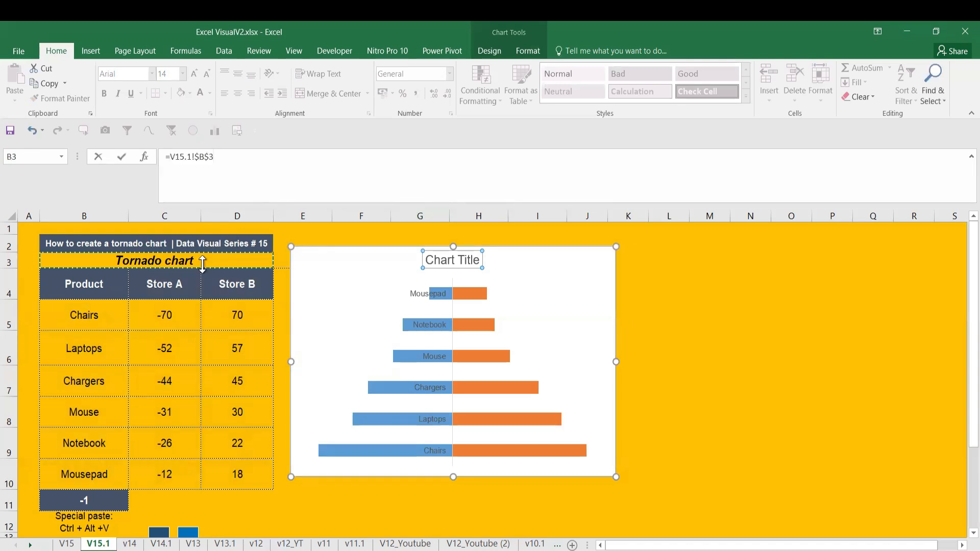
pyautogui.press('Return')
pyautogui.click(671, 349)
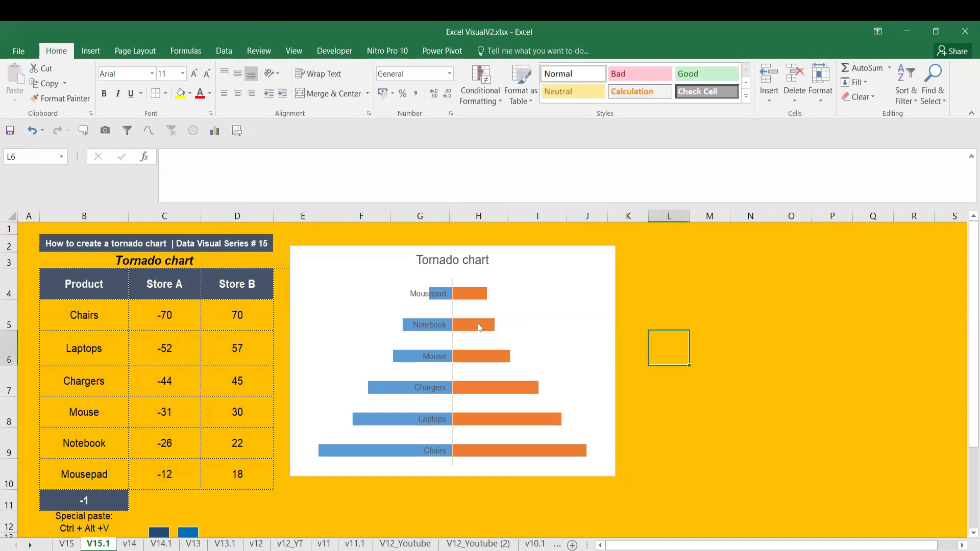
# Set the label position of the chart's vertical product axis to Low
pyautogui.click(435, 295)
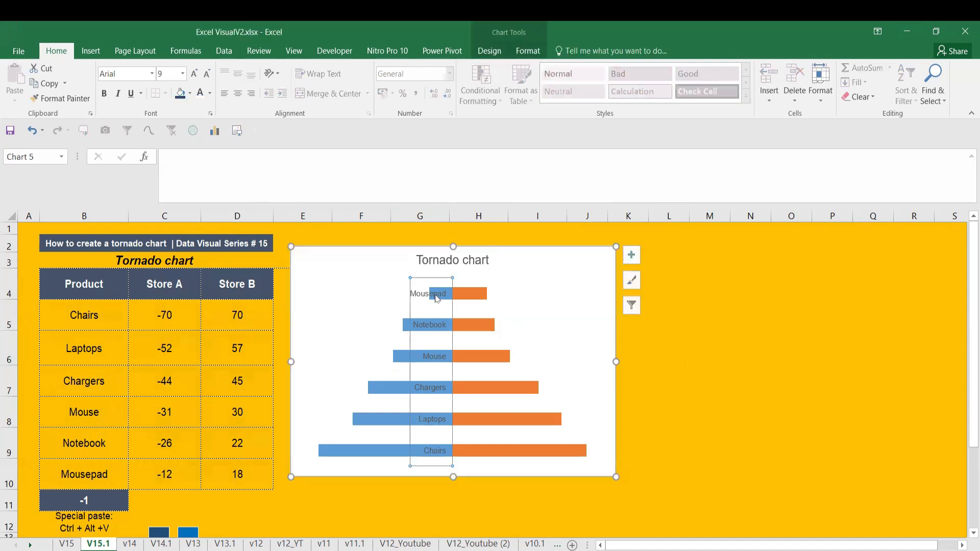
pyautogui.rightClick(436, 299)
pyautogui.click(467, 450)
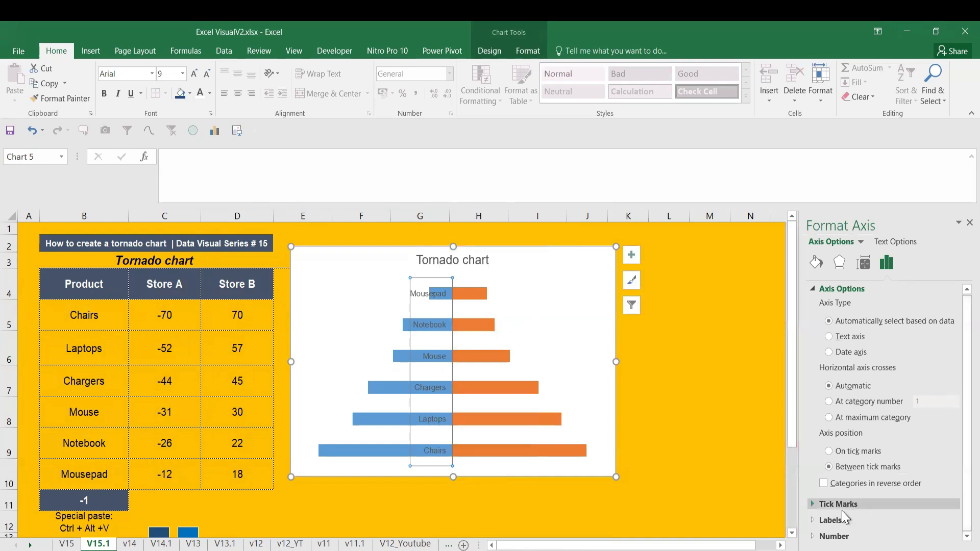
pyautogui.click(832, 520)
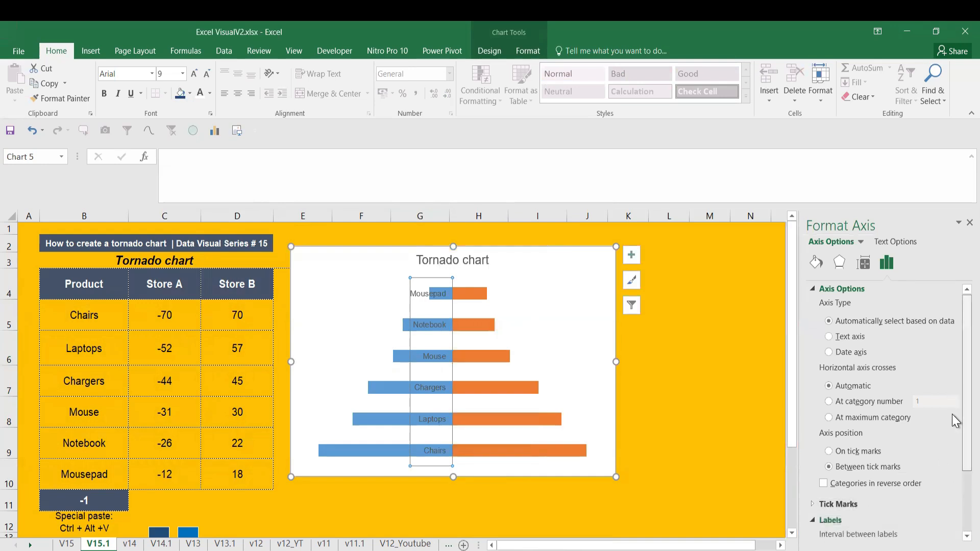
pyautogui.scroll(-3, 954, 421)
pyautogui.click(953, 515)
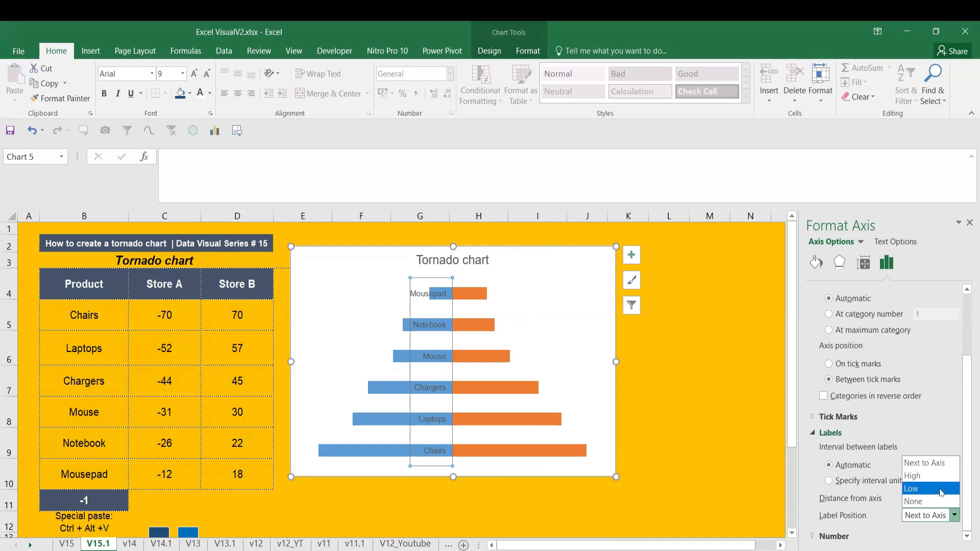
pyautogui.click(942, 489)
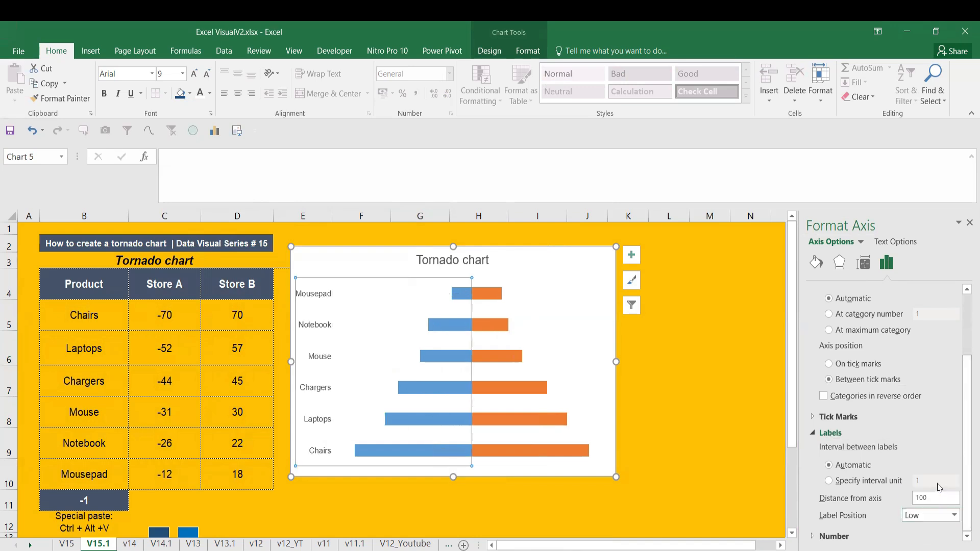
# Make all text in the tornado chart bold
pyautogui.click(302, 253)
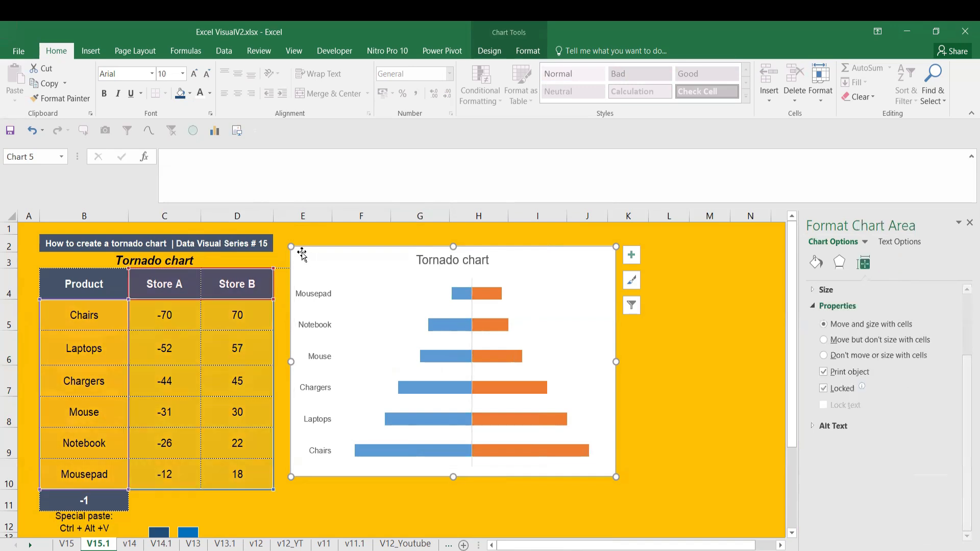
pyautogui.hotkey('ctrl', 'b')
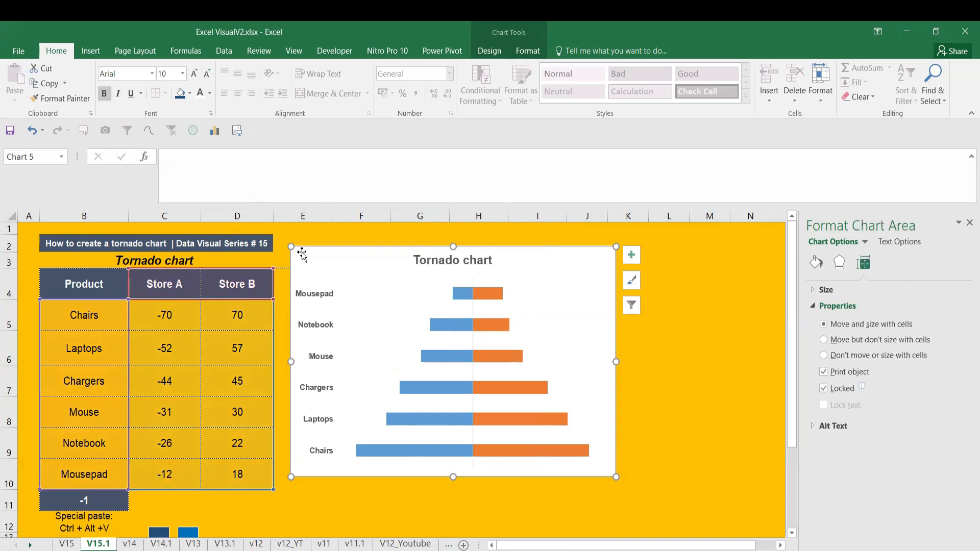
pyautogui.click(707, 360)
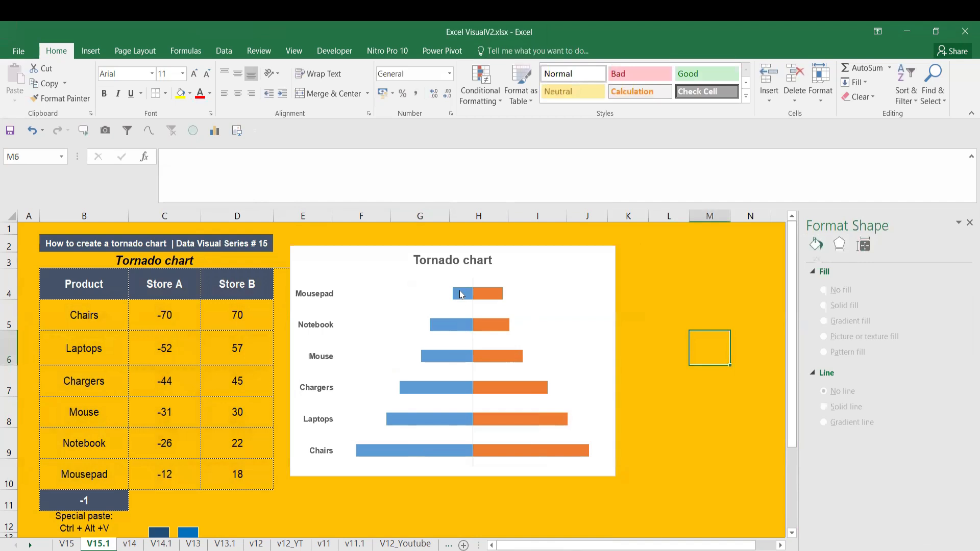
# Add data labels to the blue Store A bars
pyautogui.click(461, 295)
pyautogui.rightClick(461, 295)
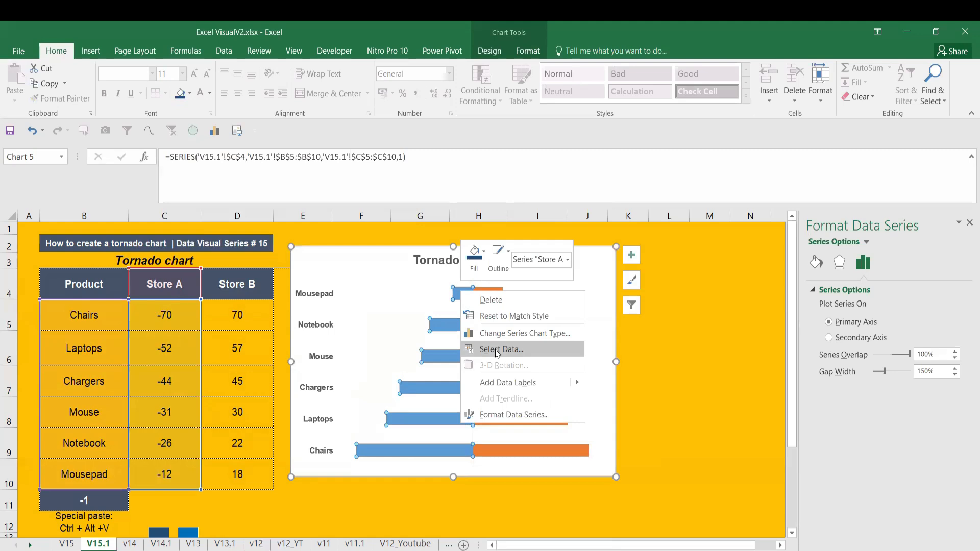
pyautogui.press('Escape')
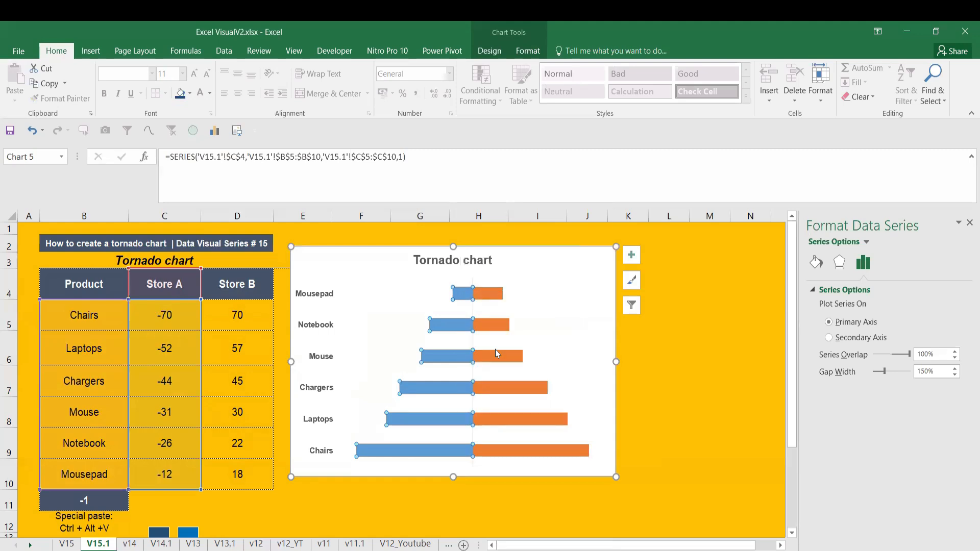
pyautogui.rightClick(461, 299)
pyautogui.moveTo(527, 390)
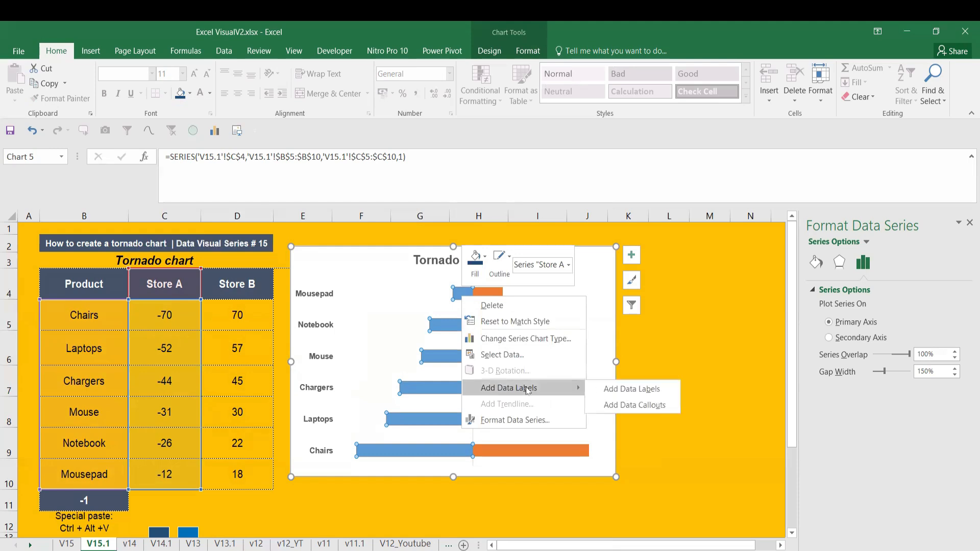
pyautogui.click(627, 389)
# Add data labels to the orange Store B bars and leave the data table switched off
pyautogui.click(495, 299)
pyautogui.rightClick(494, 299)
pyautogui.press('Escape')
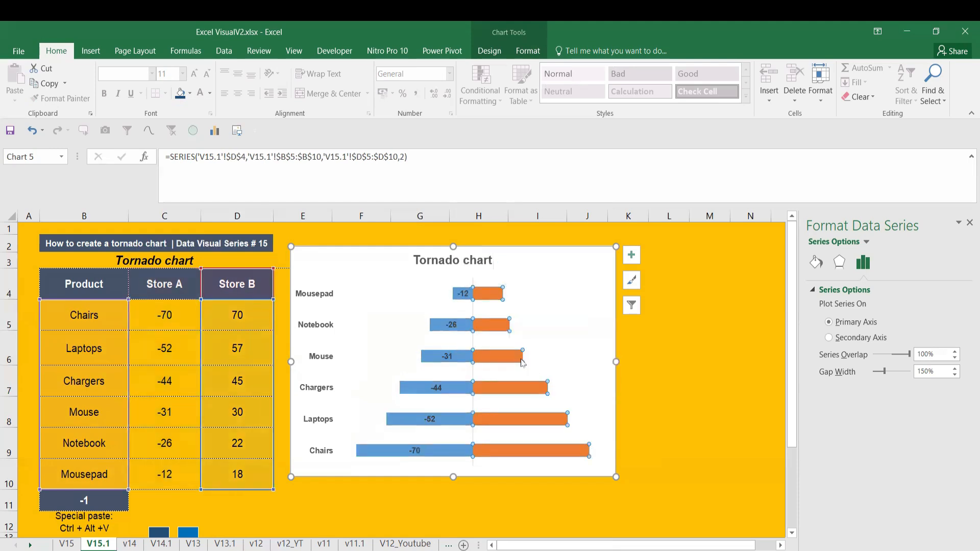
pyautogui.click(631, 255)
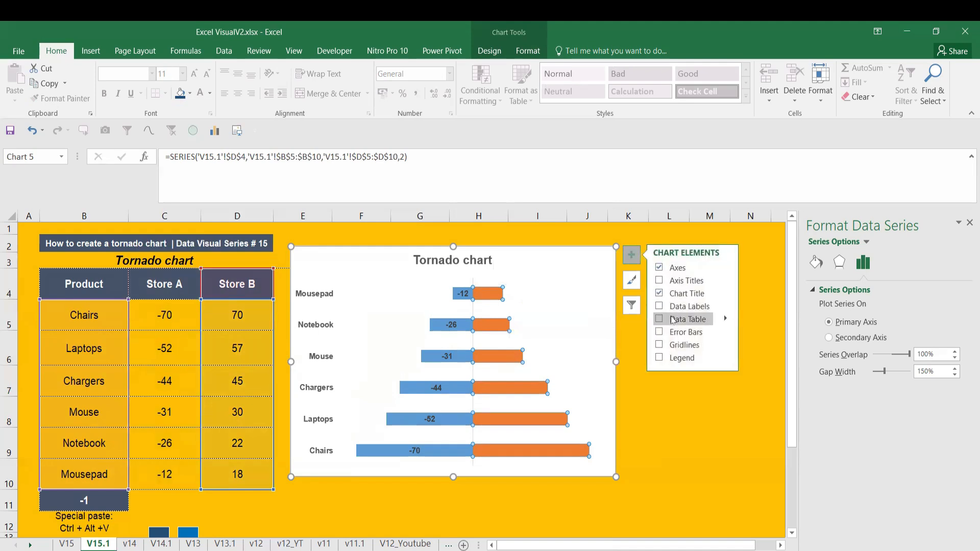
pyautogui.click(660, 320)
pyautogui.click(660, 319)
pyautogui.click(659, 306)
pyautogui.click(664, 439)
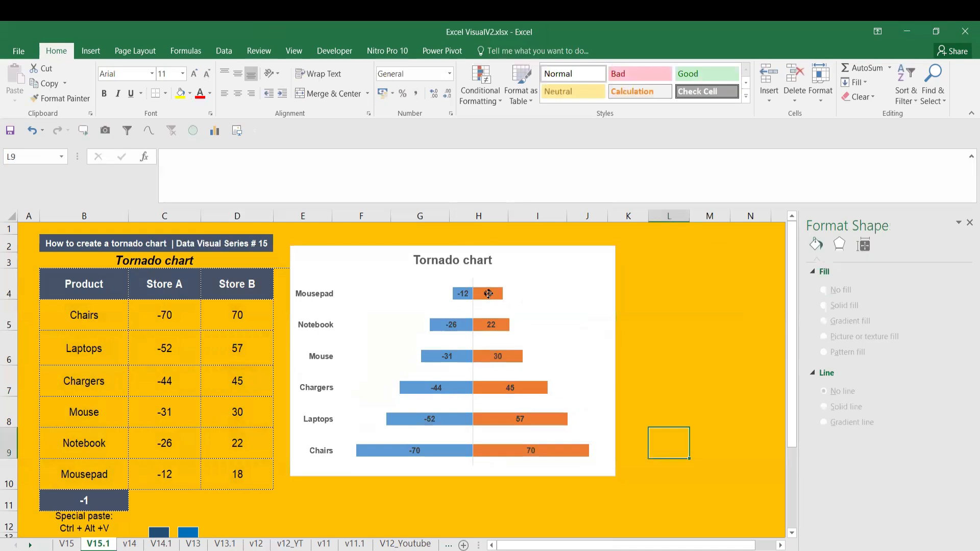
# Position the orange Store B data labels at Inside Base and make their text white
pyautogui.click(490, 296)
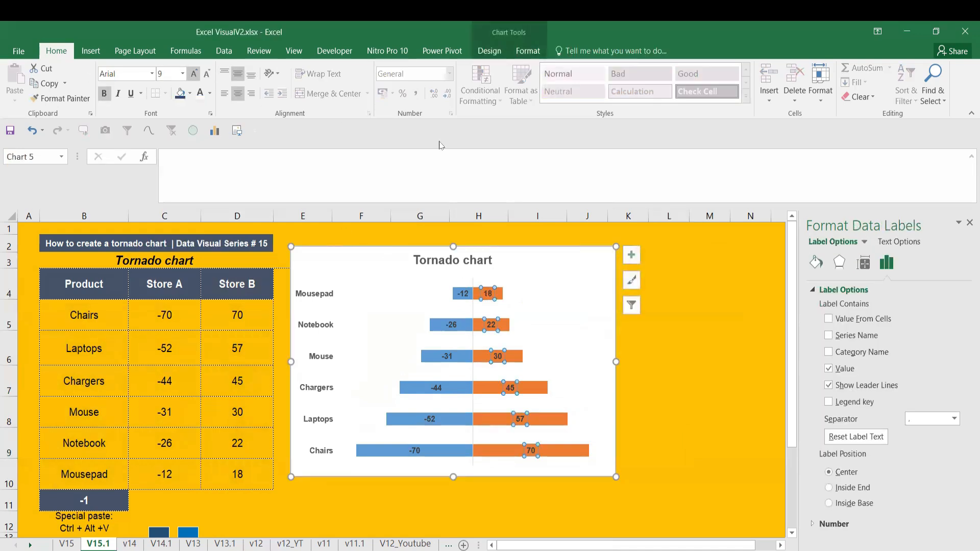
pyautogui.click(532, 52)
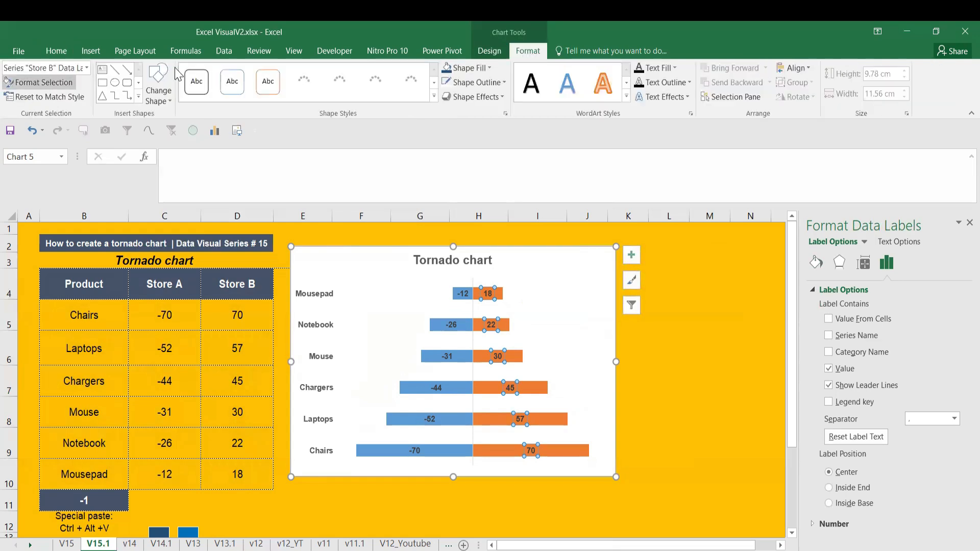
pyautogui.click(489, 51)
pyautogui.click(20, 85)
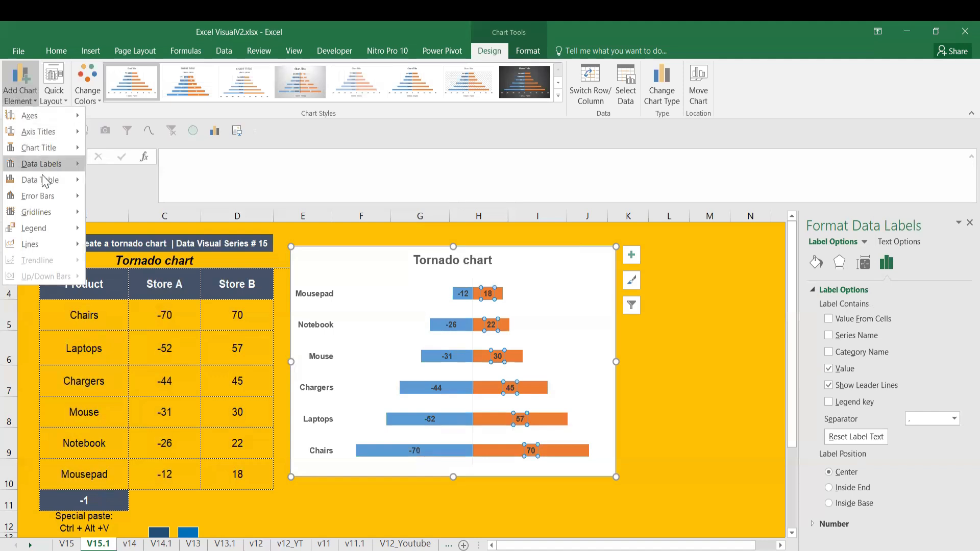
pyautogui.moveTo(46, 185)
pyautogui.moveTo(43, 162)
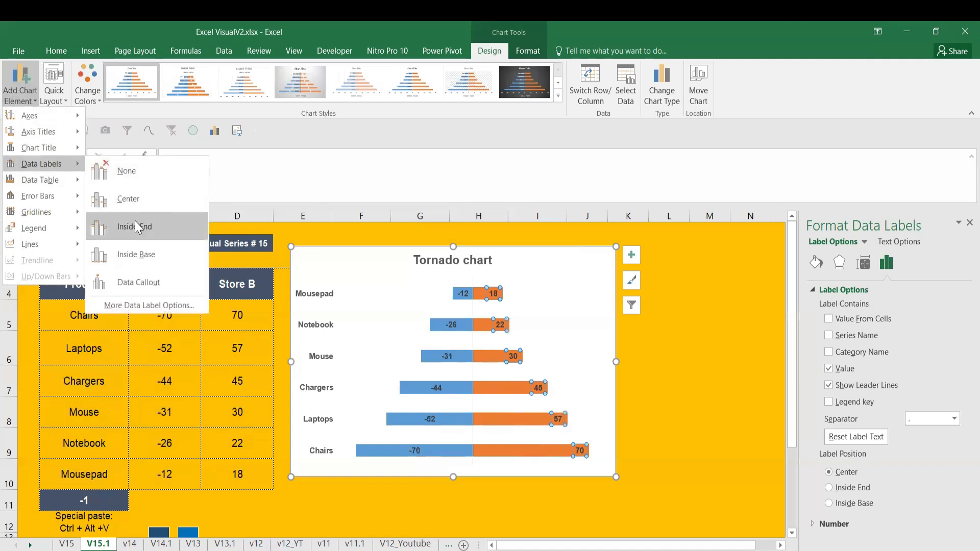
pyautogui.click(129, 254)
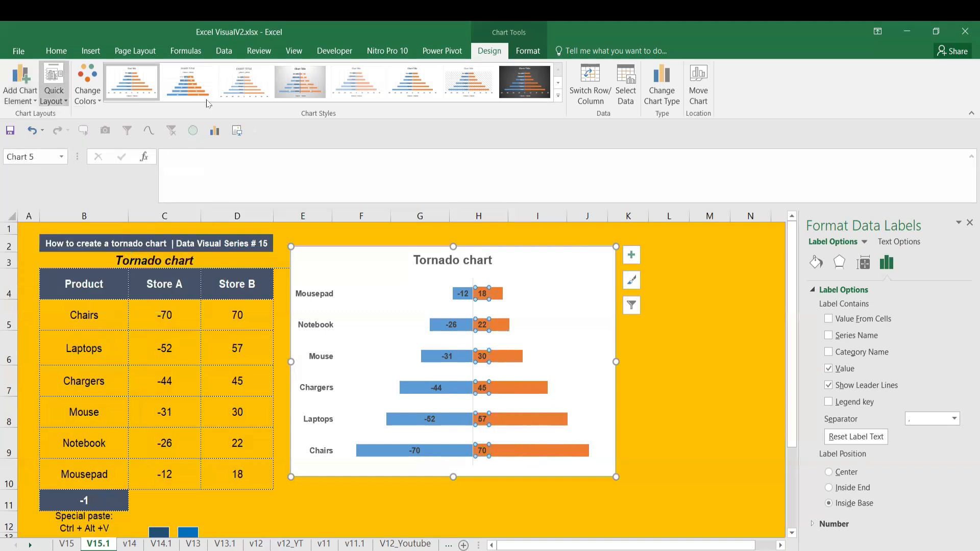
pyautogui.click(56, 51)
pyautogui.click(200, 94)
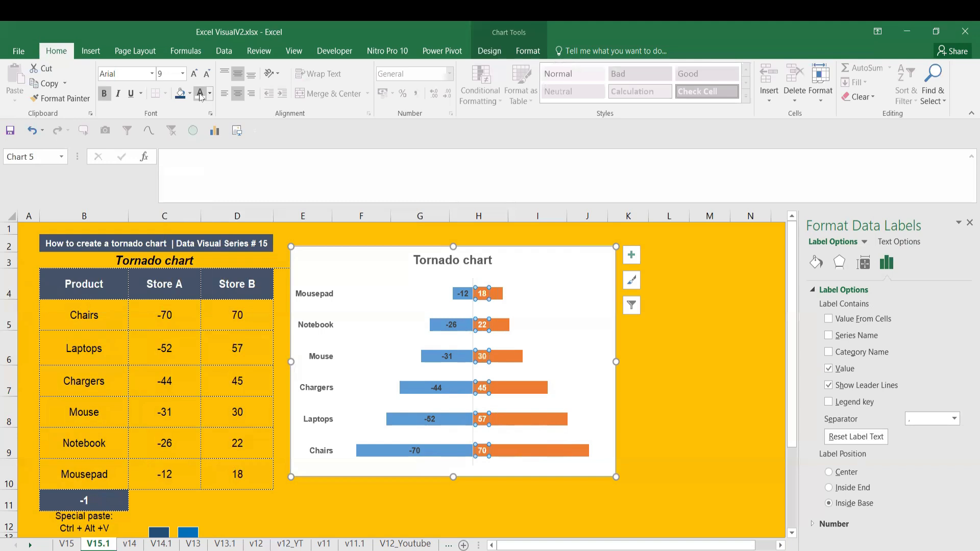
# Position the blue Store A data labels at Inside End and make their text white
pyautogui.click(461, 294)
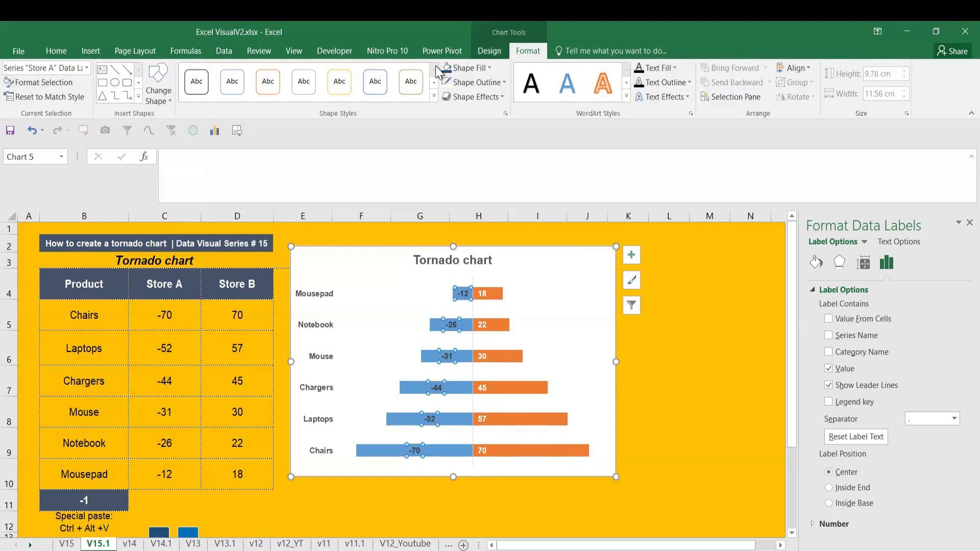
pyautogui.click(489, 51)
pyautogui.click(21, 84)
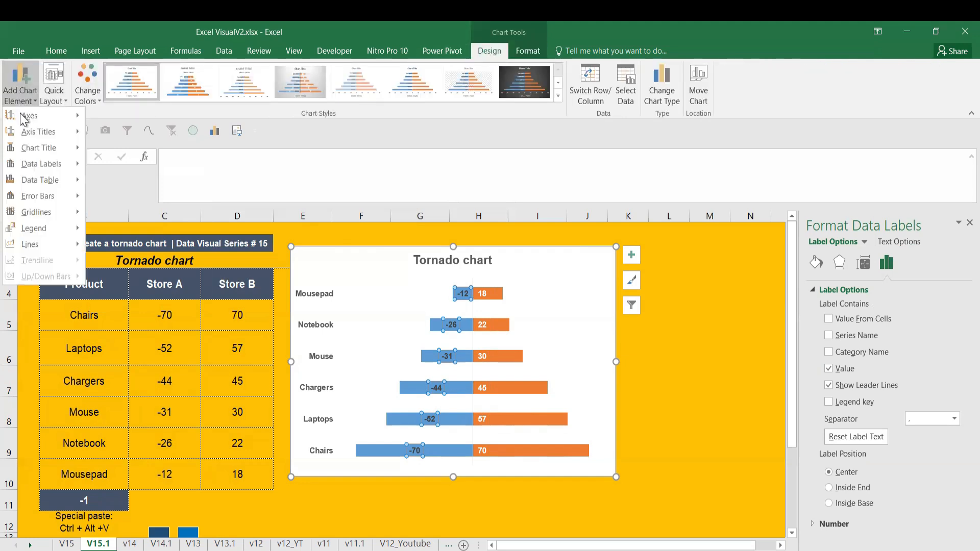
pyautogui.moveTo(46, 169)
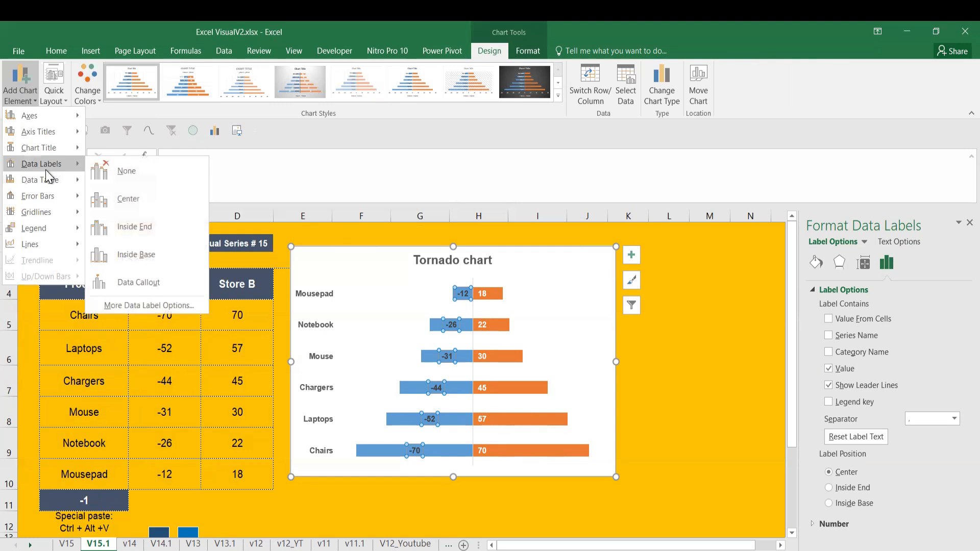
pyautogui.click(130, 225)
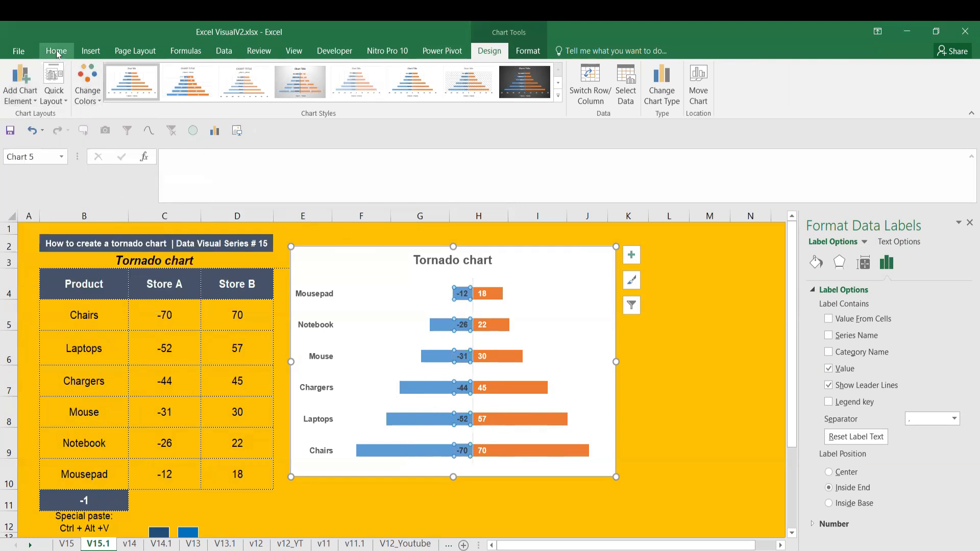
pyautogui.click(57, 51)
pyautogui.click(199, 100)
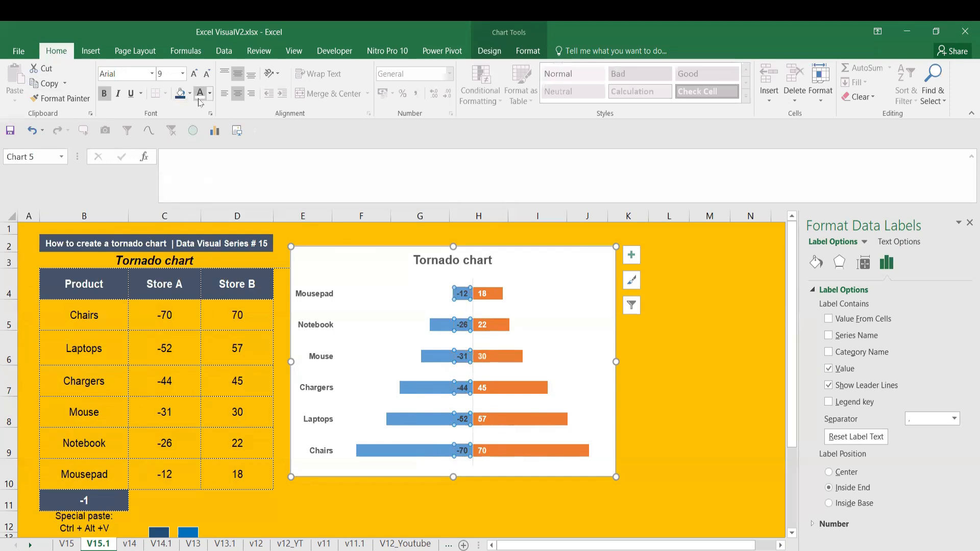
pyautogui.click(669, 348)
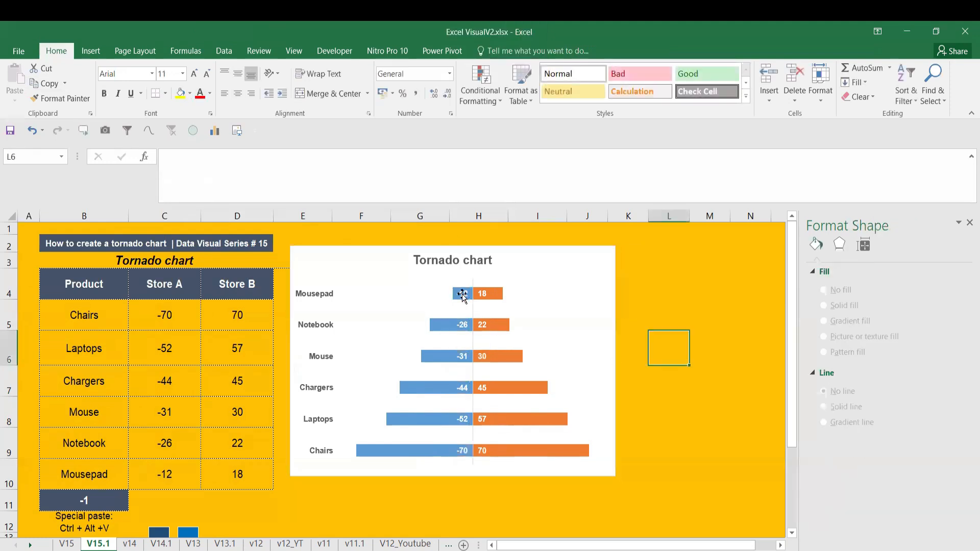
# Apply the custom number format #,##0_ ;#,##0 to the Store A data labels so they show without minus signs
pyautogui.click(463, 295)
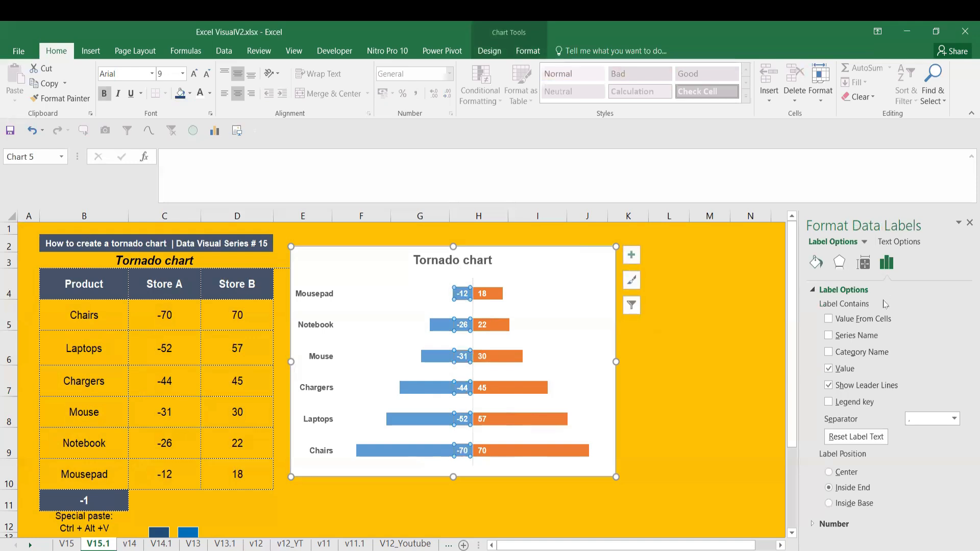
pyautogui.click(814, 524)
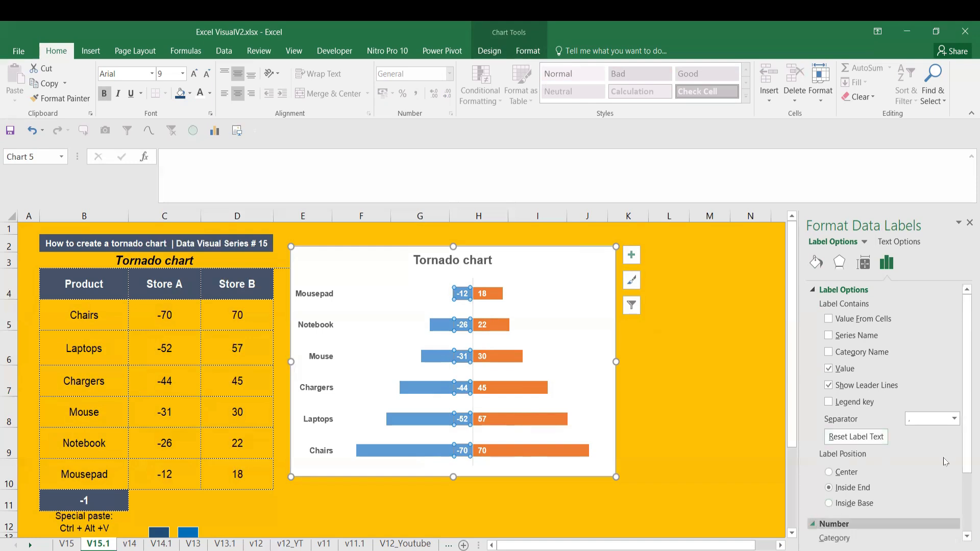
pyautogui.scroll(-2, 919, 485)
pyautogui.click(944, 469)
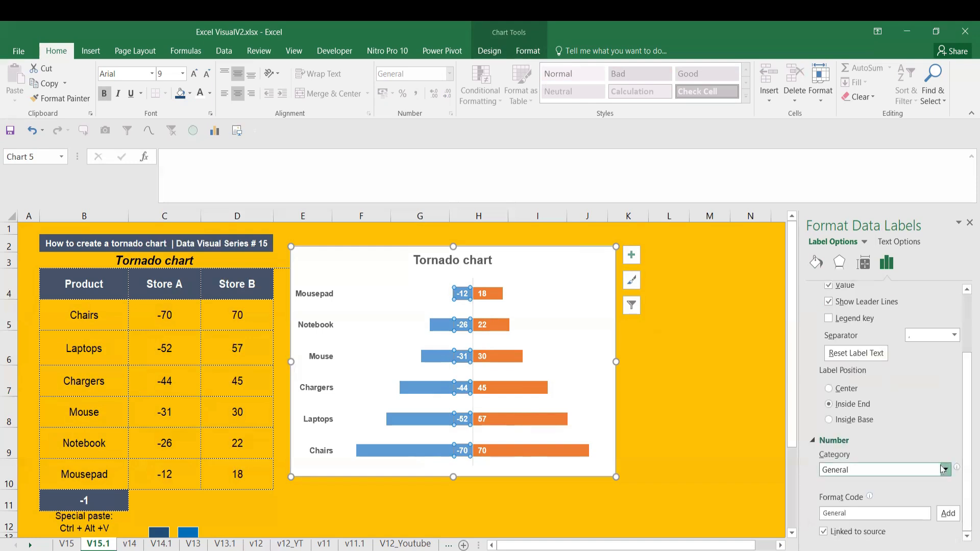
pyautogui.click(914, 458)
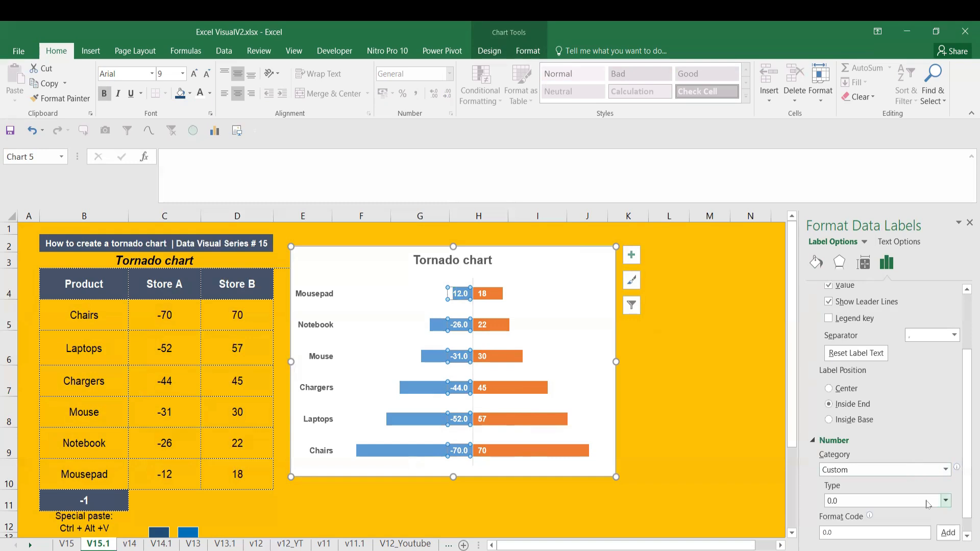
pyautogui.click(946, 502)
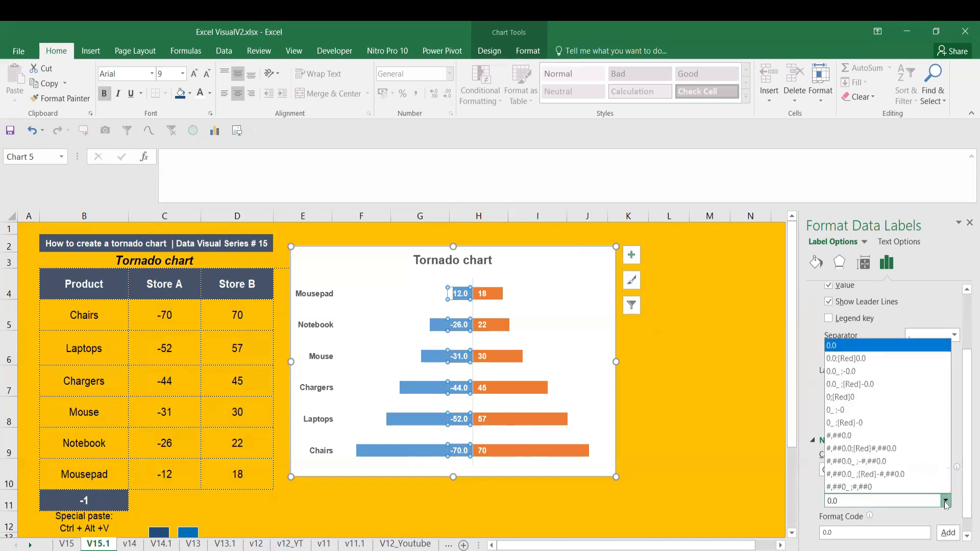
pyautogui.click(923, 485)
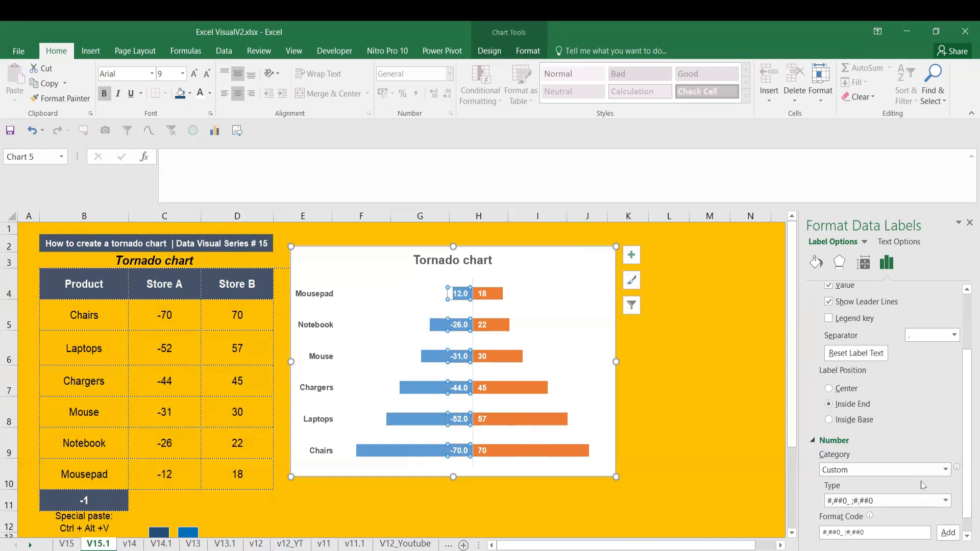
pyautogui.click(844, 532)
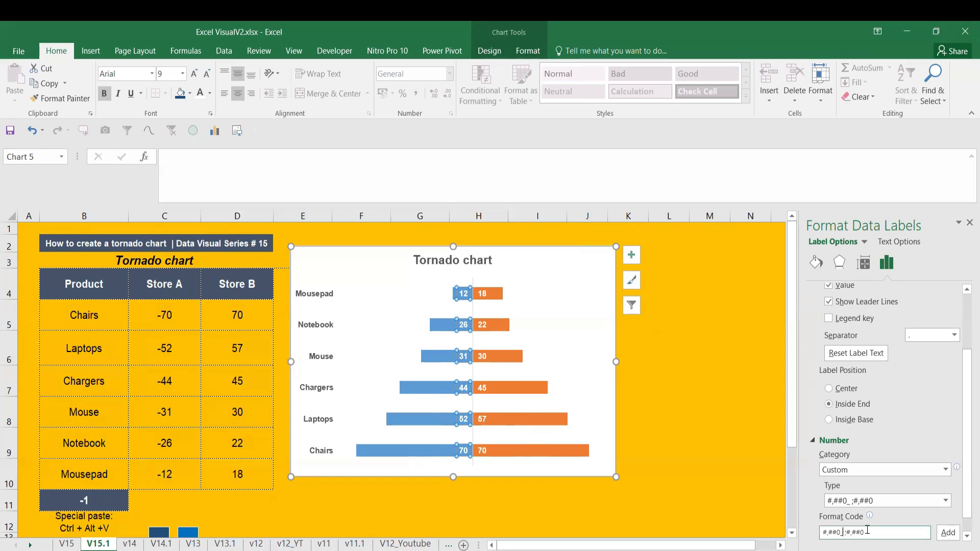
pyautogui.click(662, 465)
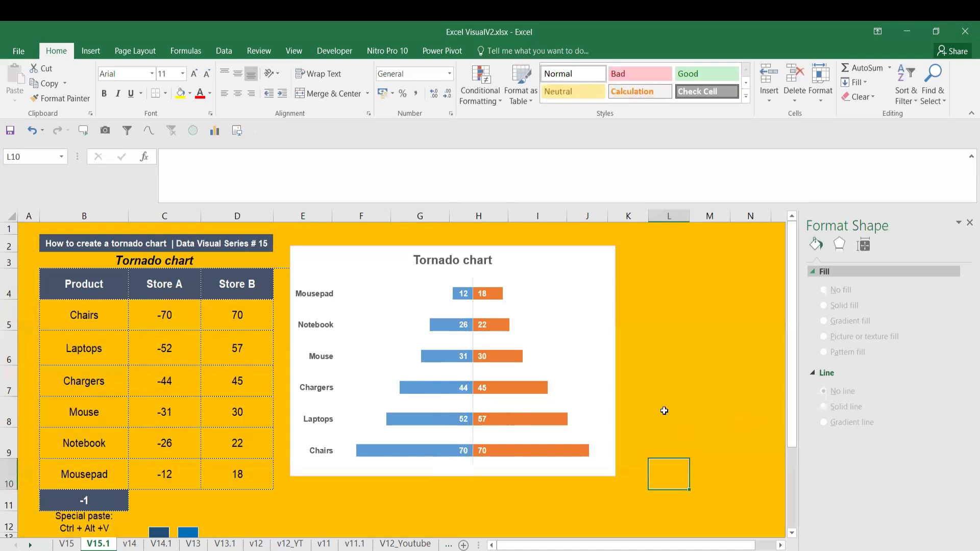
# Recalculate the worksheet several times to test the chart and its labels with fresh store values
pyautogui.click(288, 493)
pyautogui.press('F9')
pyautogui.press('F9')
pyautogui.press('F9')
pyautogui.press('F9')
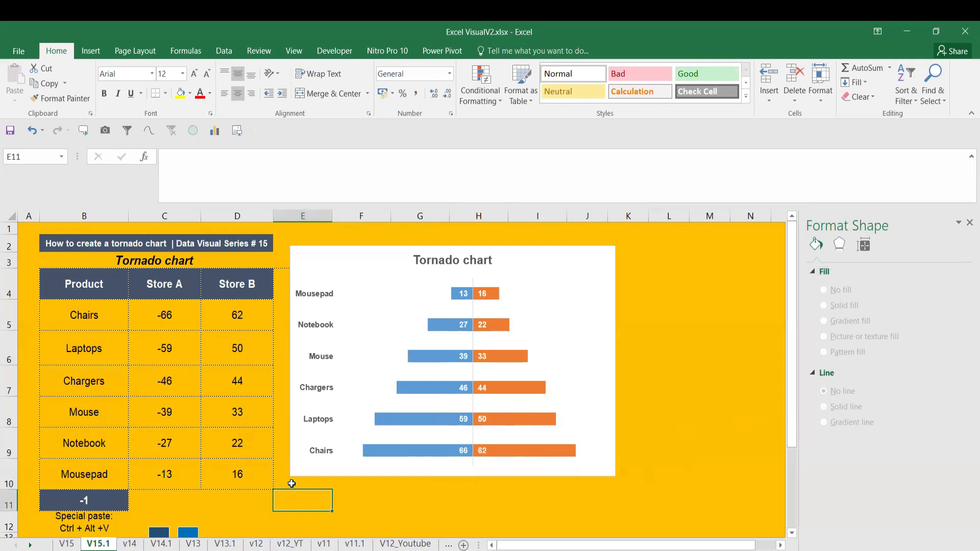
pyautogui.press('F9')
pyautogui.press('F9')
pyautogui.press('F9')
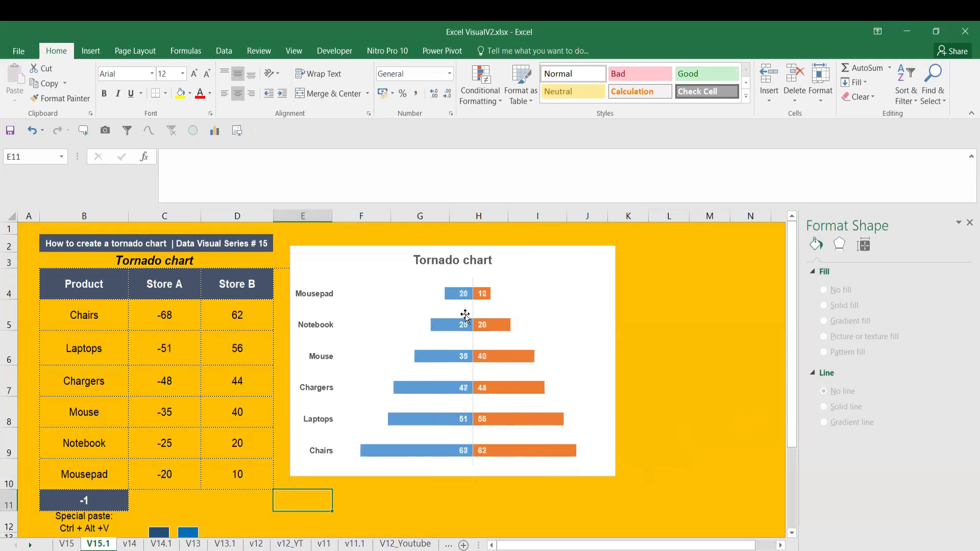
# Thicken the tornado chart's bars by reducing the series gap width to 24%
pyautogui.click(481, 297)
pyautogui.click(481, 298)
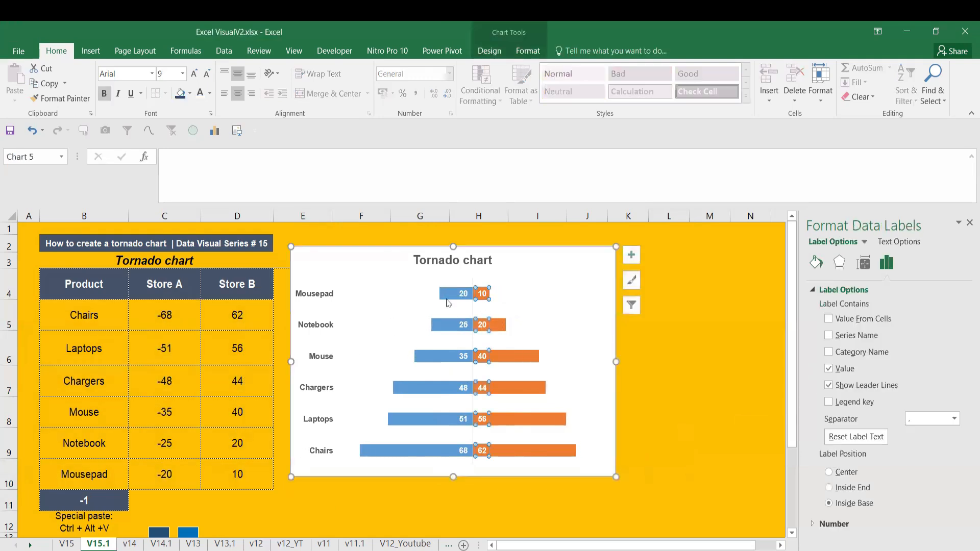
pyautogui.click(445, 295)
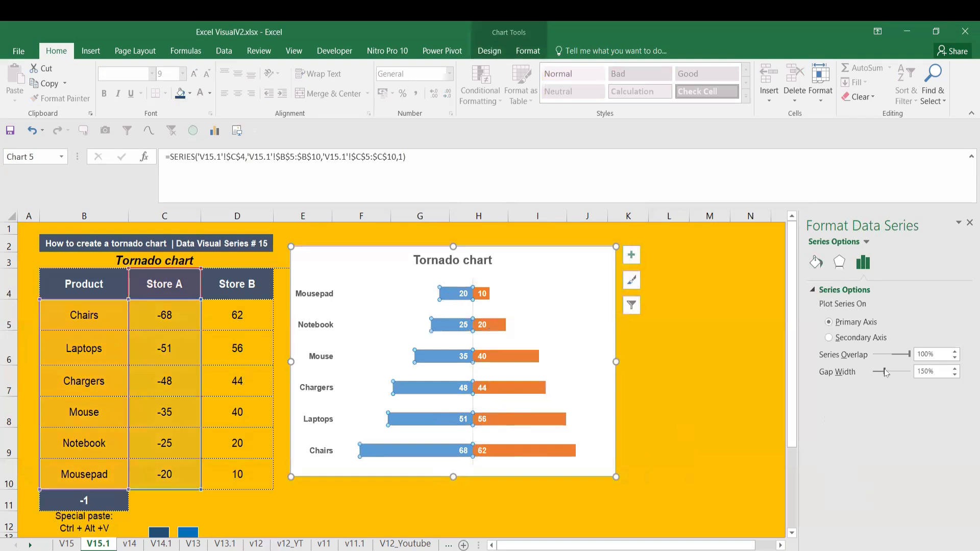
pyautogui.moveTo(882, 373); pyautogui.dragTo(878, 373)
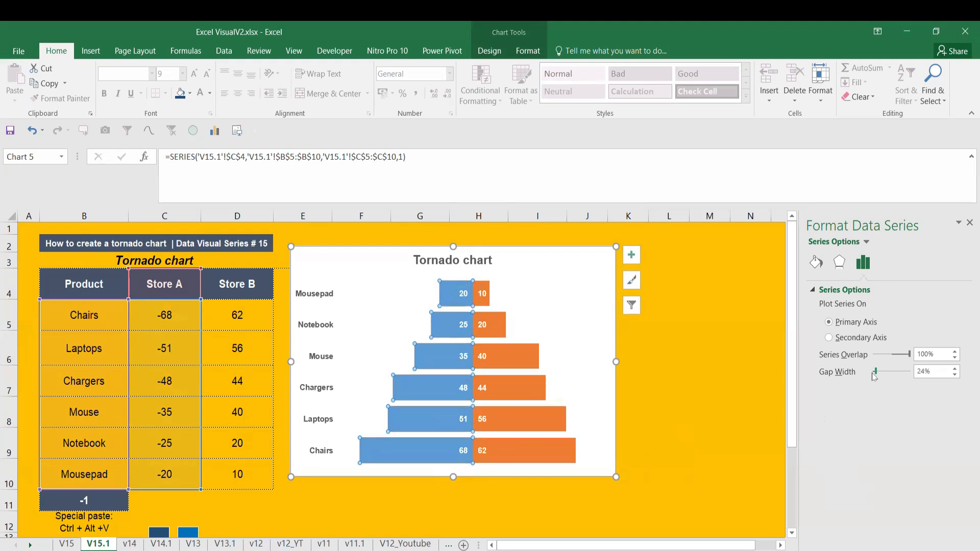
pyautogui.click(693, 394)
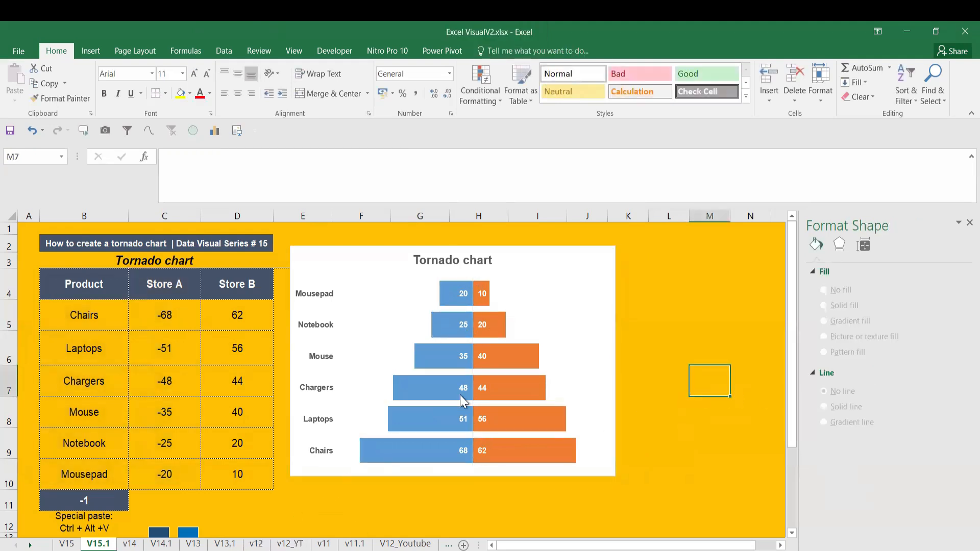
# Recalculate the worksheet repeatedly to check how the widened bars respond to changing store values
pyautogui.click(345, 512)
pyautogui.press('F9')
pyautogui.press('F9')
pyautogui.press('F9')
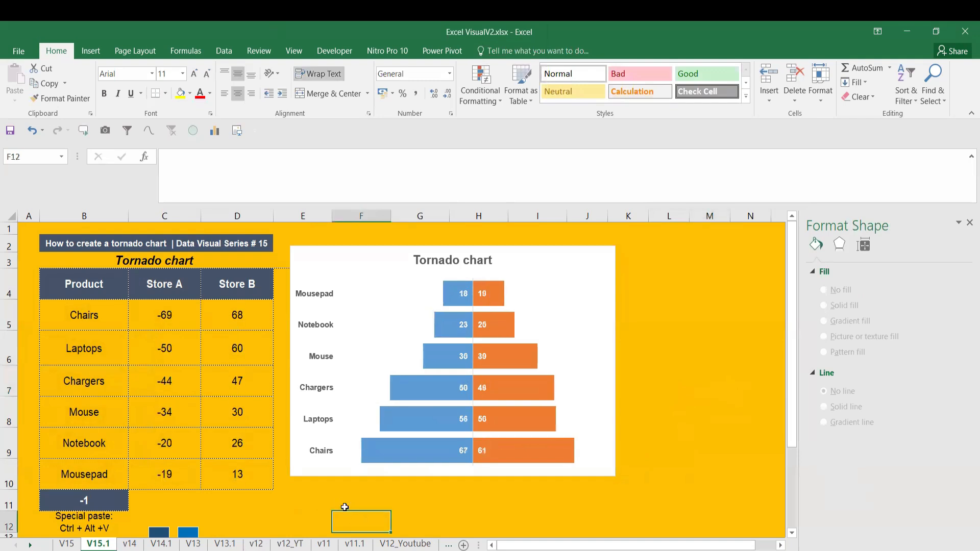
pyautogui.press('F9')
pyautogui.press('F9')
pyautogui.press('F9')
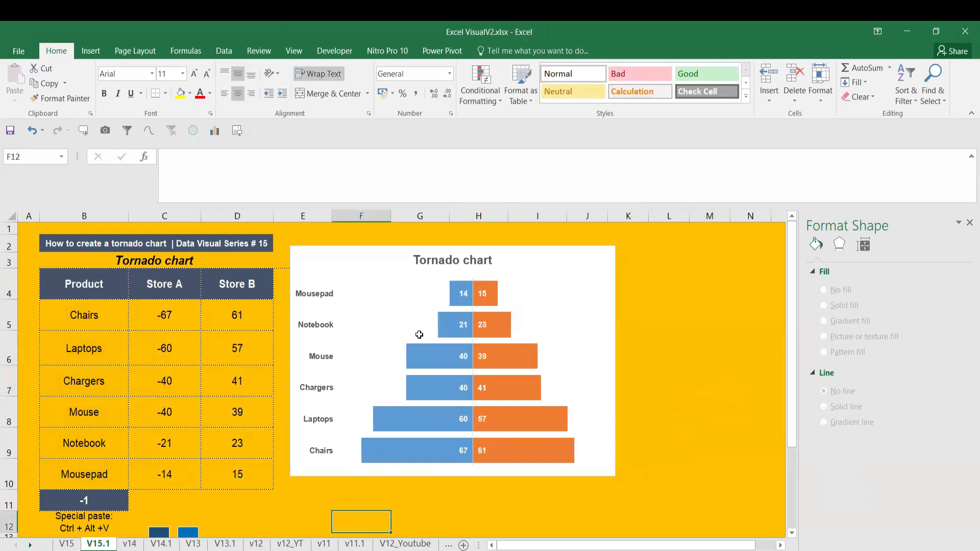
# Give the blue Store A bars a solid line border
pyautogui.click(463, 288)
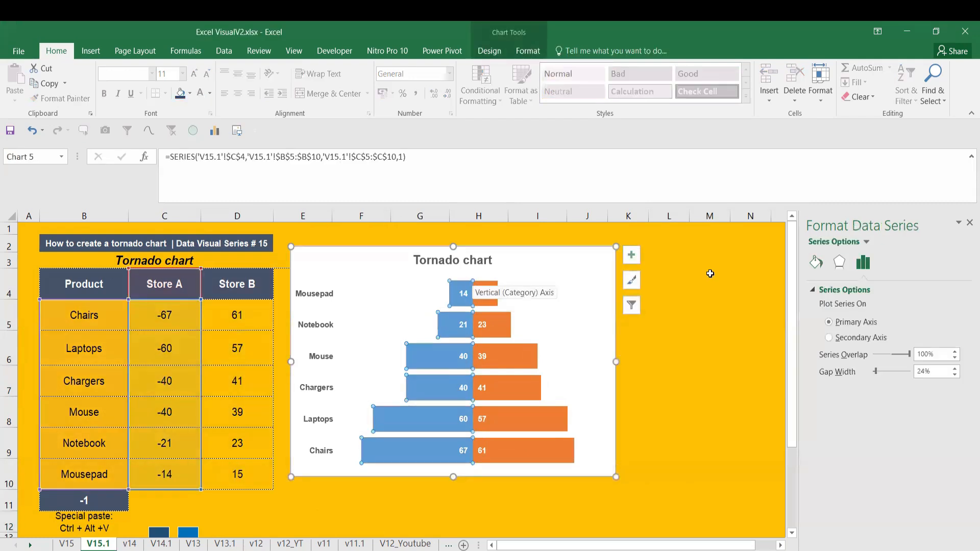
pyautogui.click(817, 262)
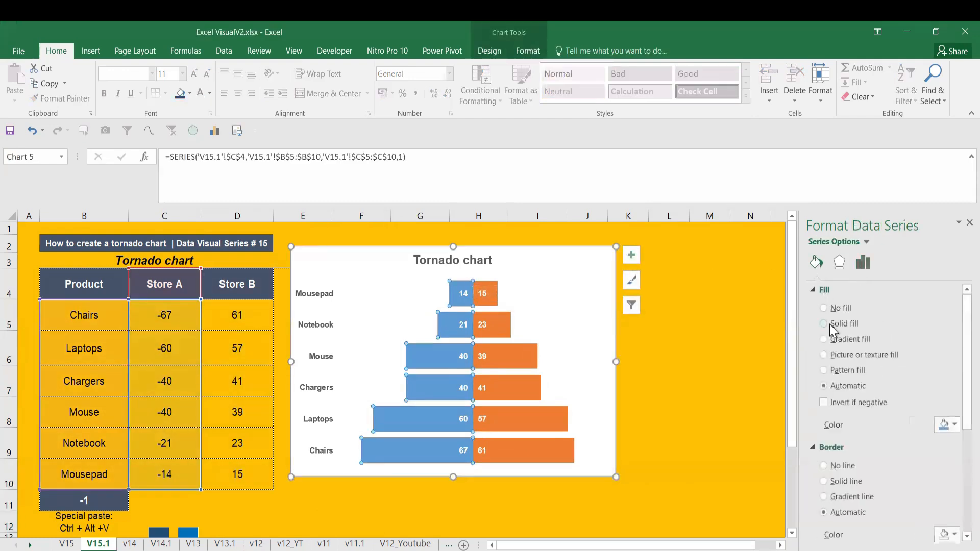
pyautogui.click(835, 481)
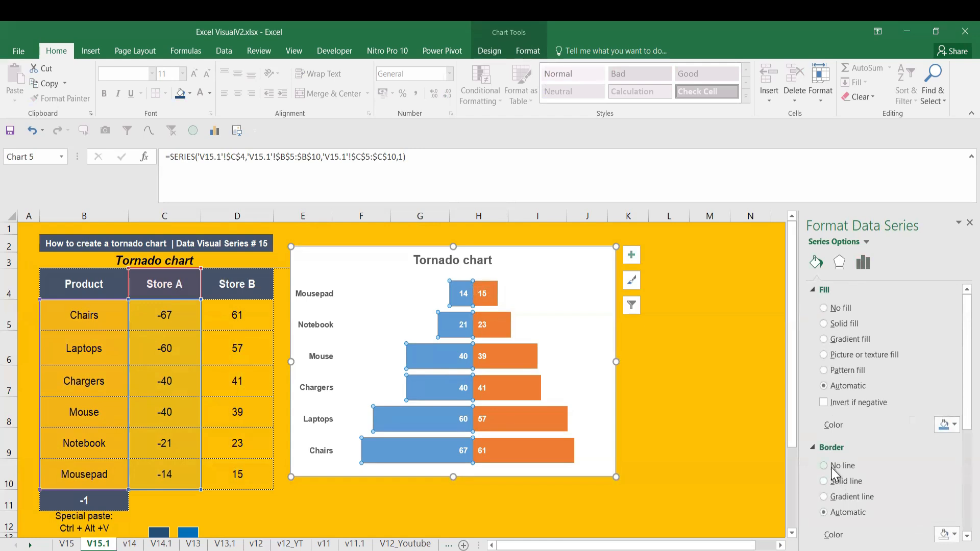
pyautogui.click(665, 396)
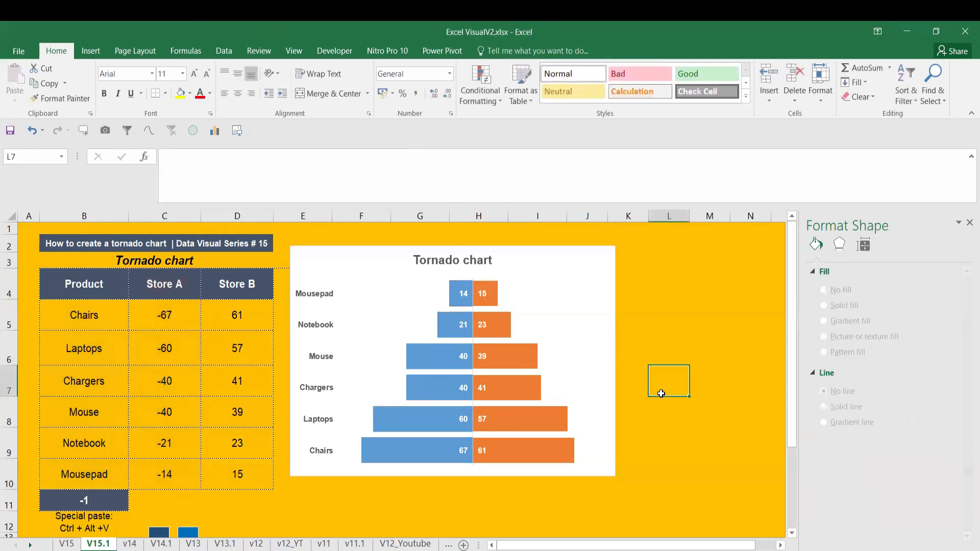
# Give the orange Store B bars a solid line border
pyautogui.click(481, 295)
pyautogui.click(487, 296)
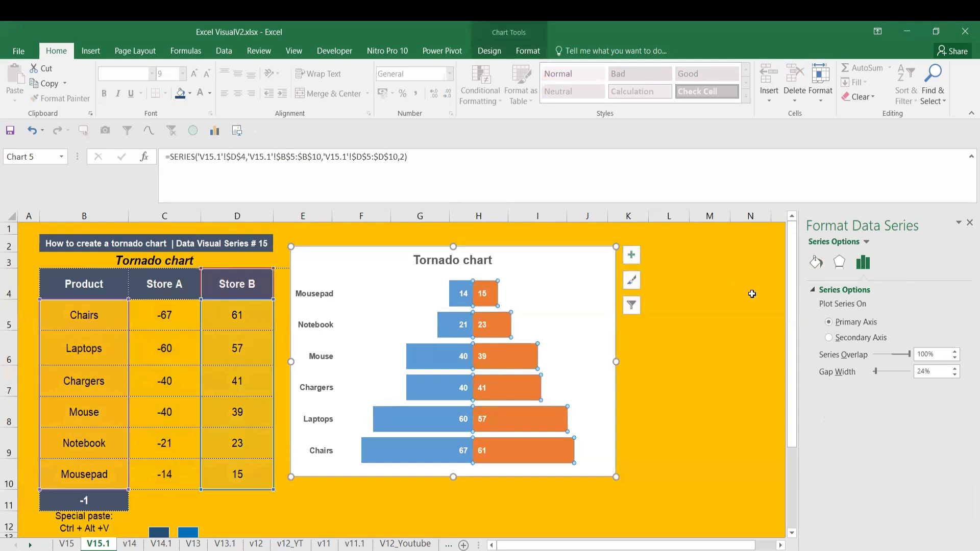
pyautogui.click(816, 262)
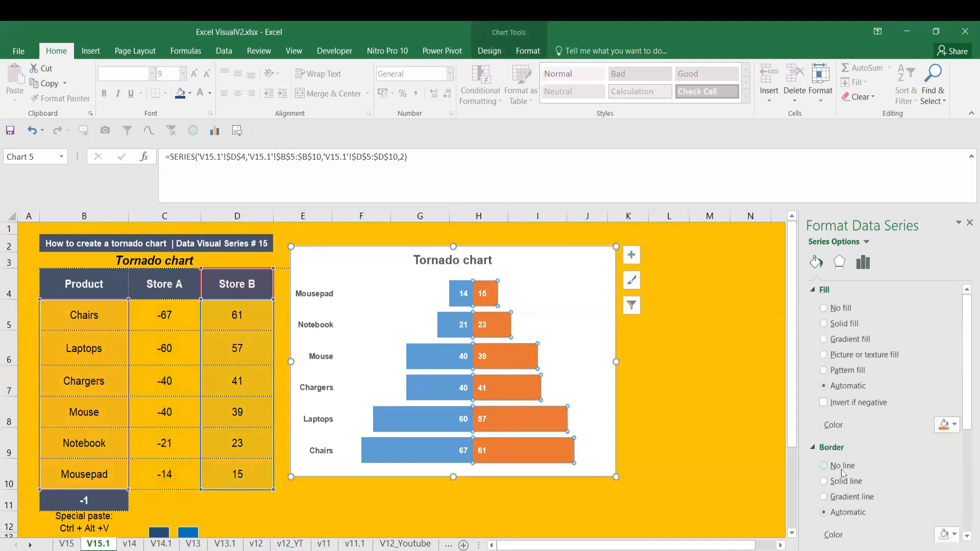
pyautogui.click(664, 411)
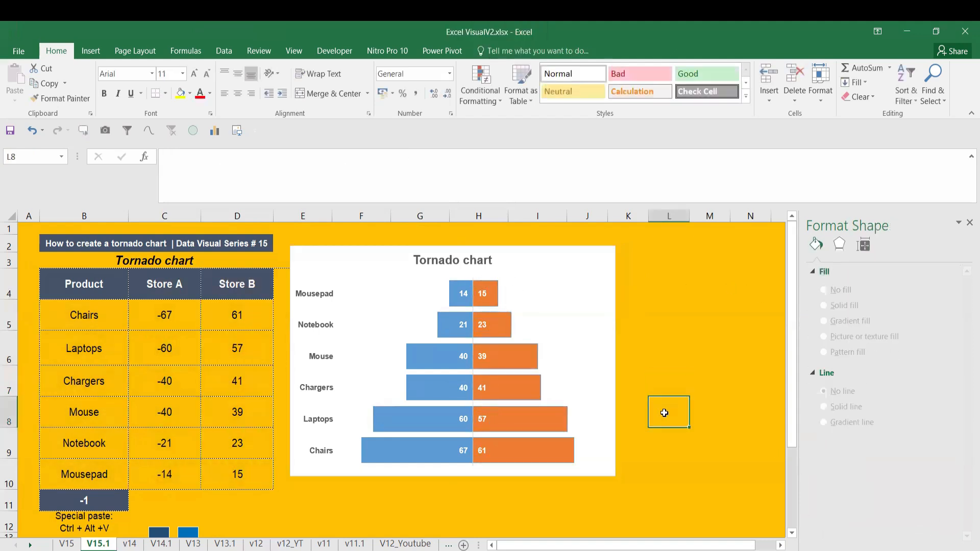
# Return the orange Store B bars to automatic fill with a solid line border and close the formatting pane
pyautogui.click(473, 278)
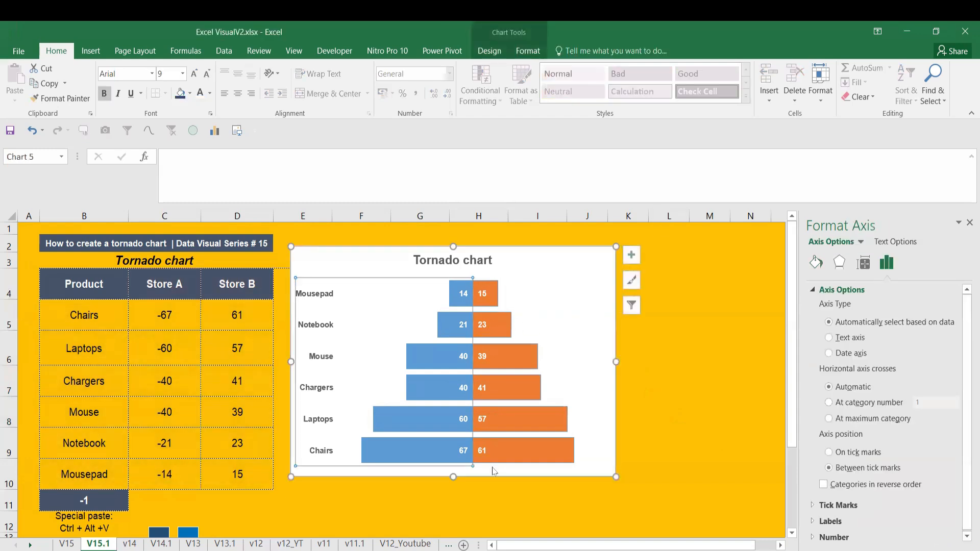
pyautogui.click(475, 462)
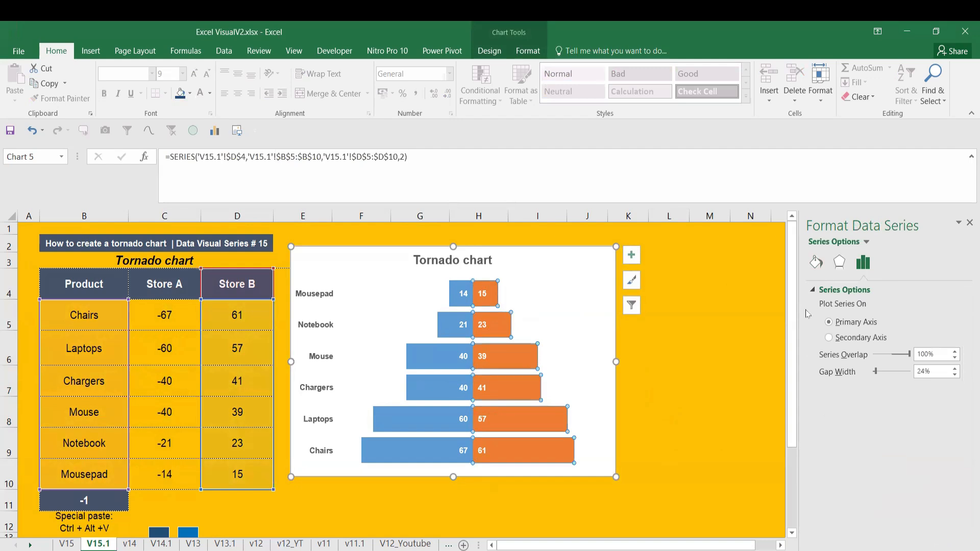
pyautogui.click(816, 263)
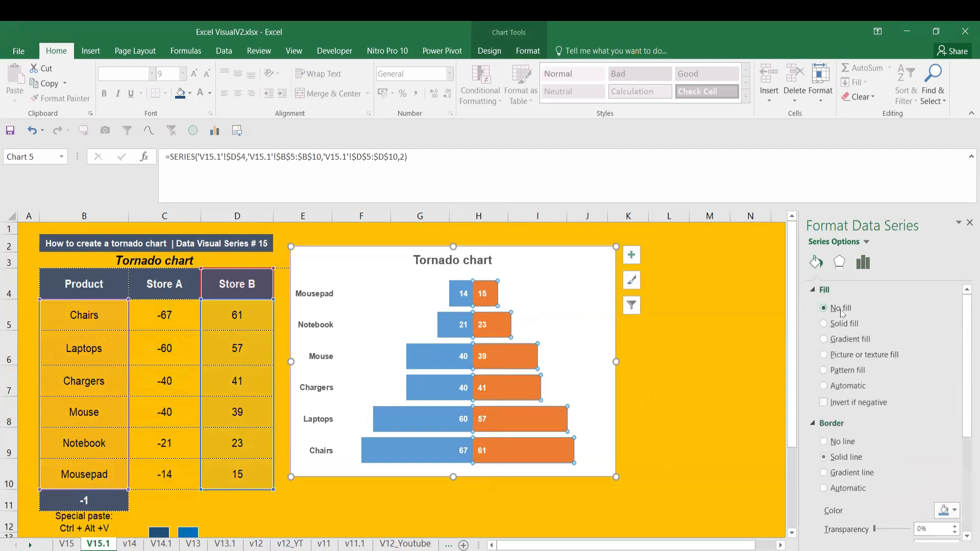
pyautogui.click(832, 326)
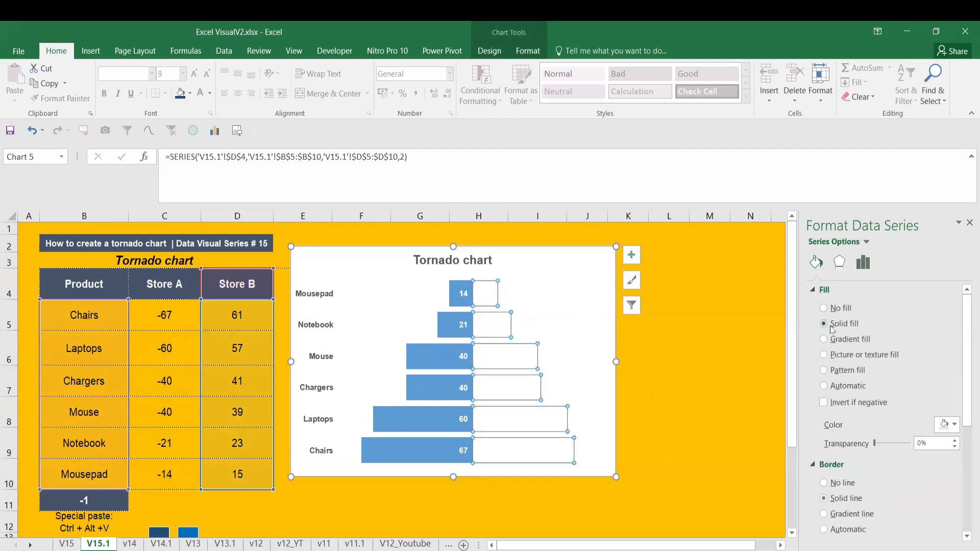
pyautogui.click(837, 386)
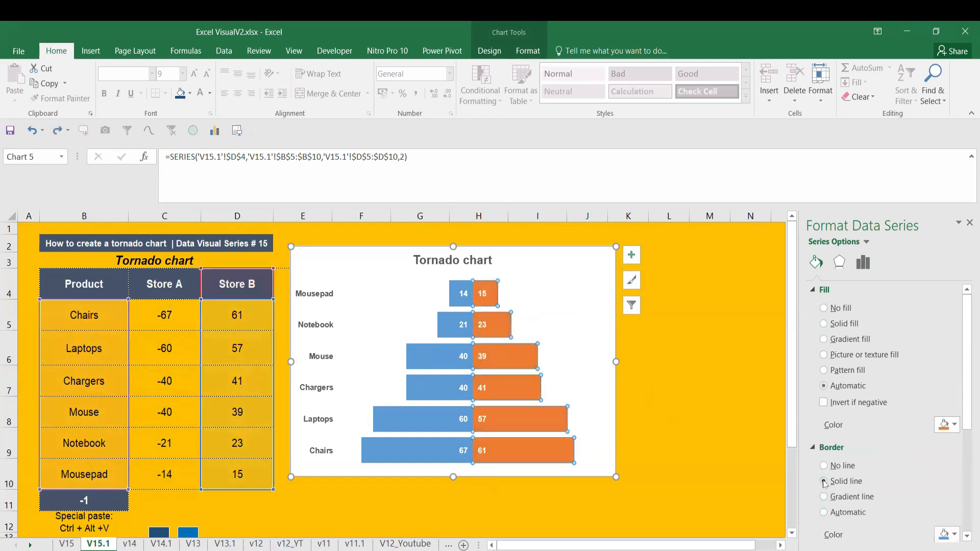
pyautogui.click(642, 407)
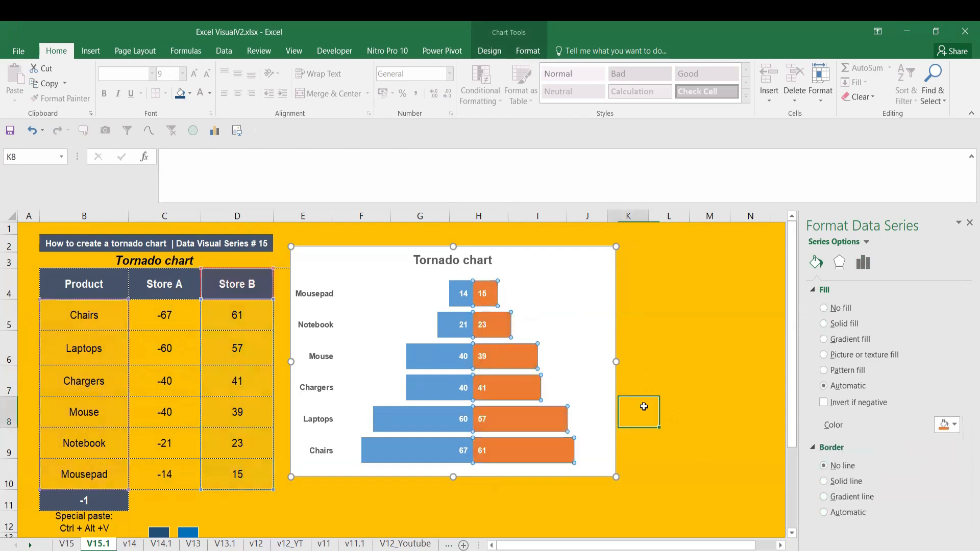
pyautogui.click(672, 408)
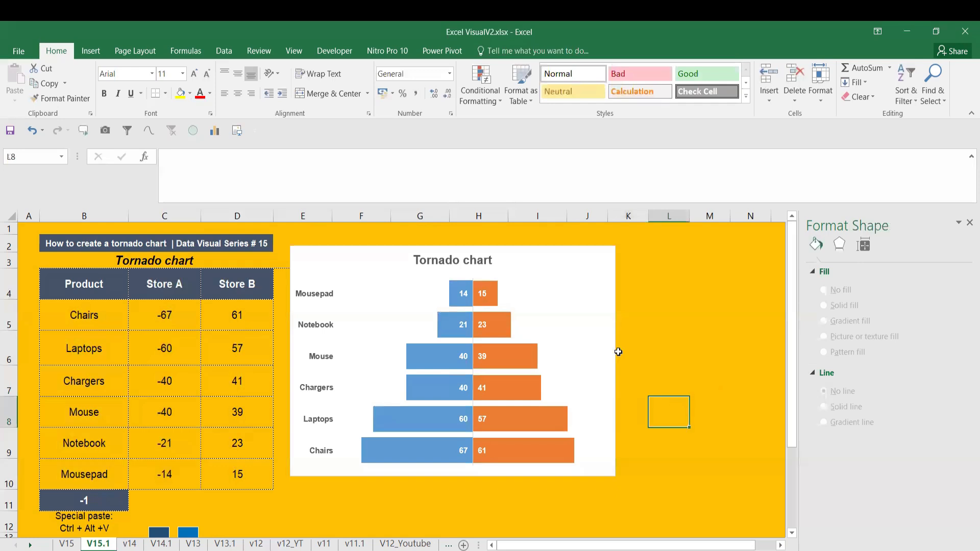
pyautogui.click(968, 224)
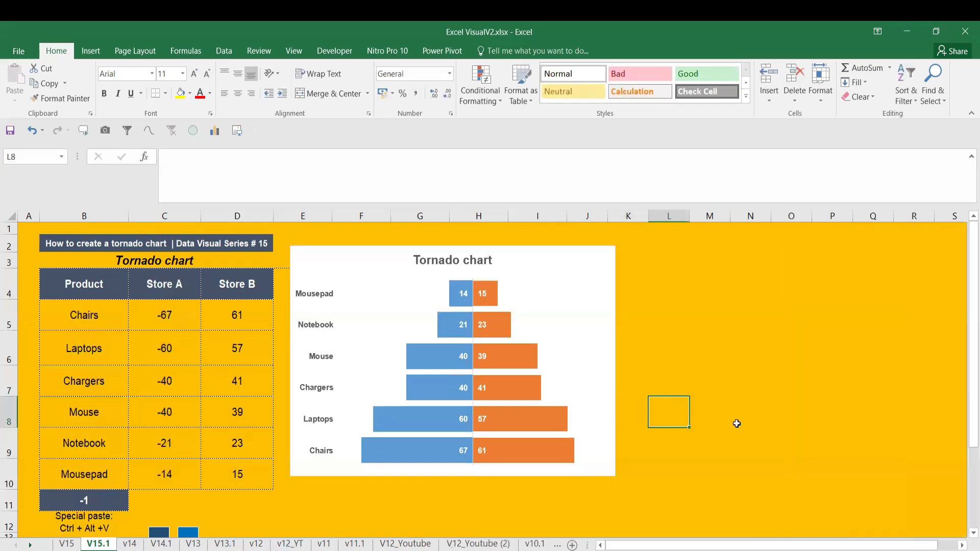
# Copy the tornado chart and place the duplicate beside the original
pyautogui.click(591, 470)
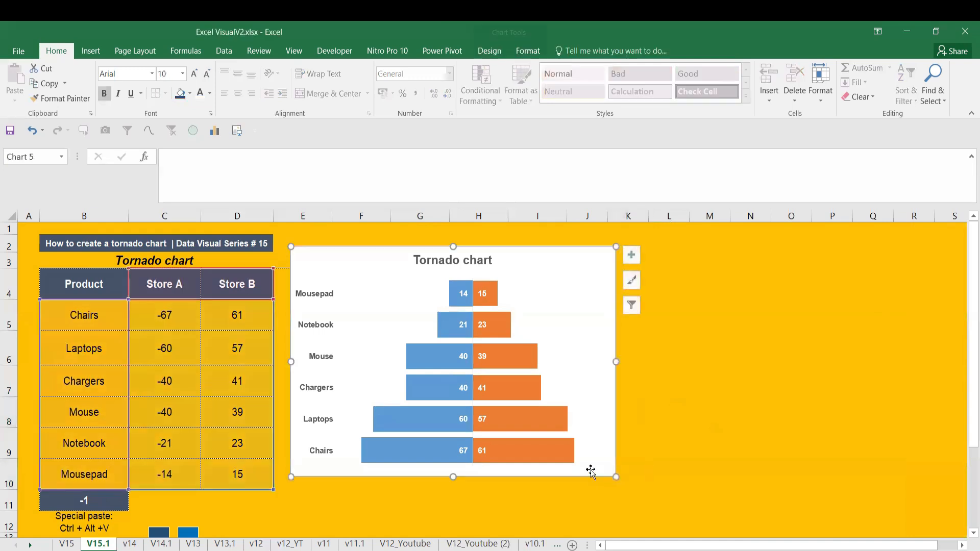
pyautogui.hotkey('ctrl', 'v')
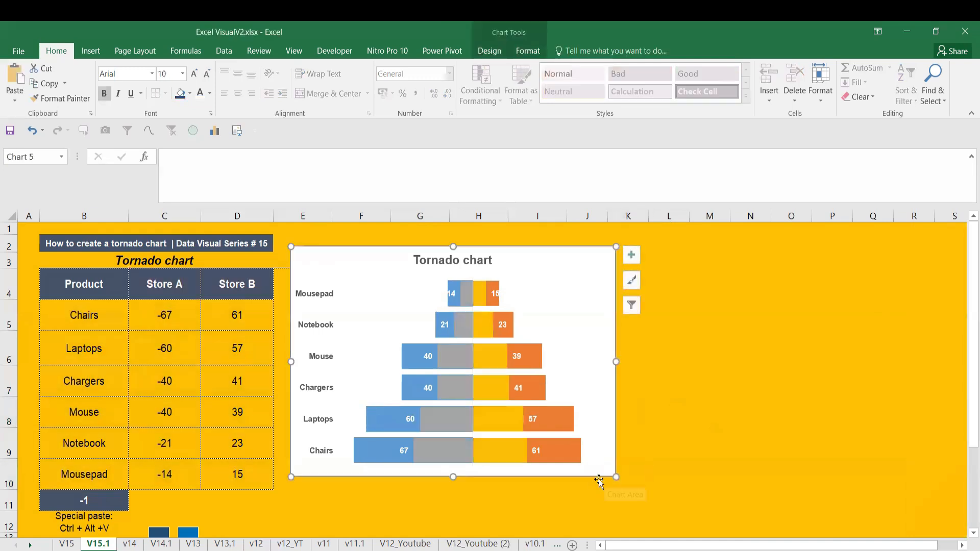
pyautogui.hotkey('ctrl', 'z')
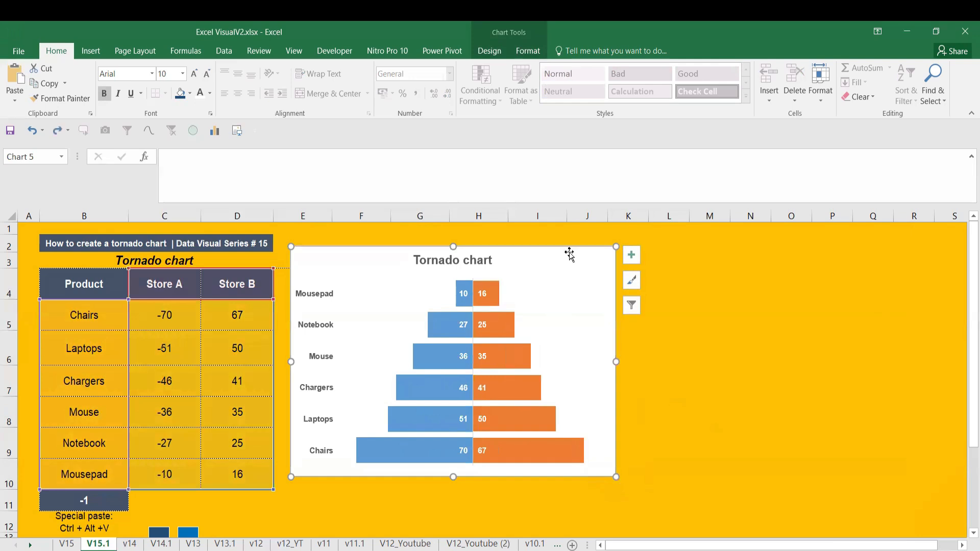
pyautogui.click(678, 260)
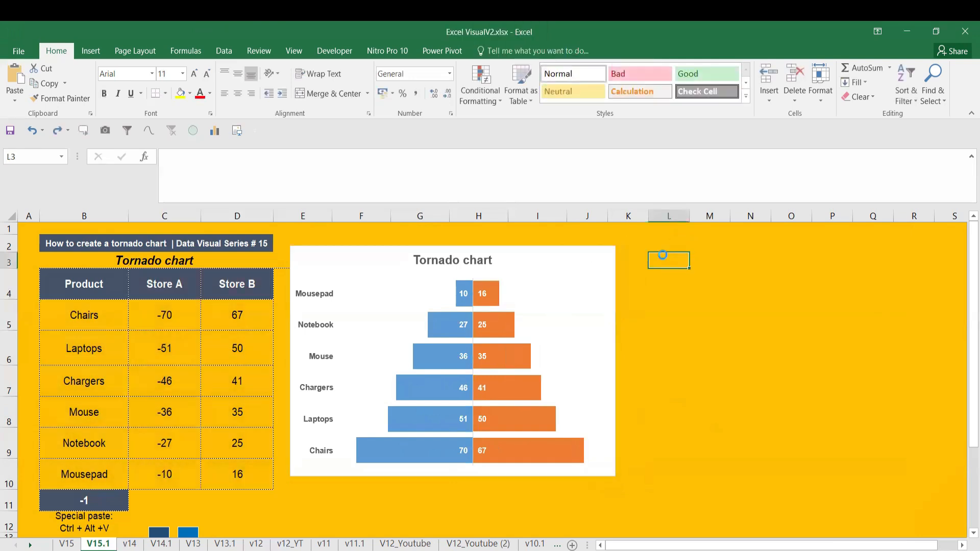
pyautogui.hotkey('ctrl', 'v')
pyautogui.moveTo(689, 261); pyautogui.dragTo(667, 254)
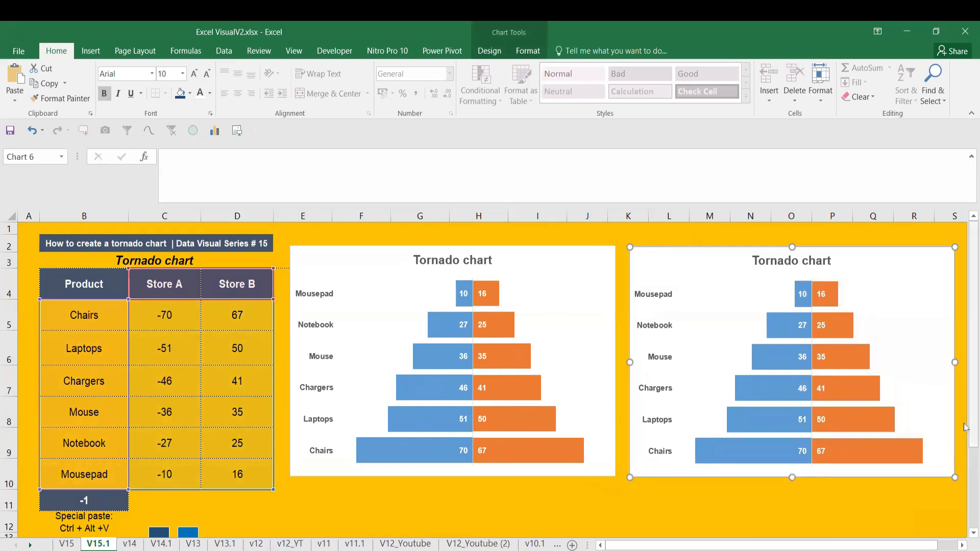
# Move the two small blue squares from below the data table to under the duplicate chart and delete them
pyautogui.scroll(-1, 923, 422)
pyautogui.click(196, 486)
pyautogui.moveTo(195, 487); pyautogui.dragTo(701, 455)
pyautogui.moveTo(166, 489); pyautogui.dragTo(531, 474)
pyautogui.moveTo(659, 478); pyautogui.dragTo(668, 462)
pyautogui.click(694, 465)
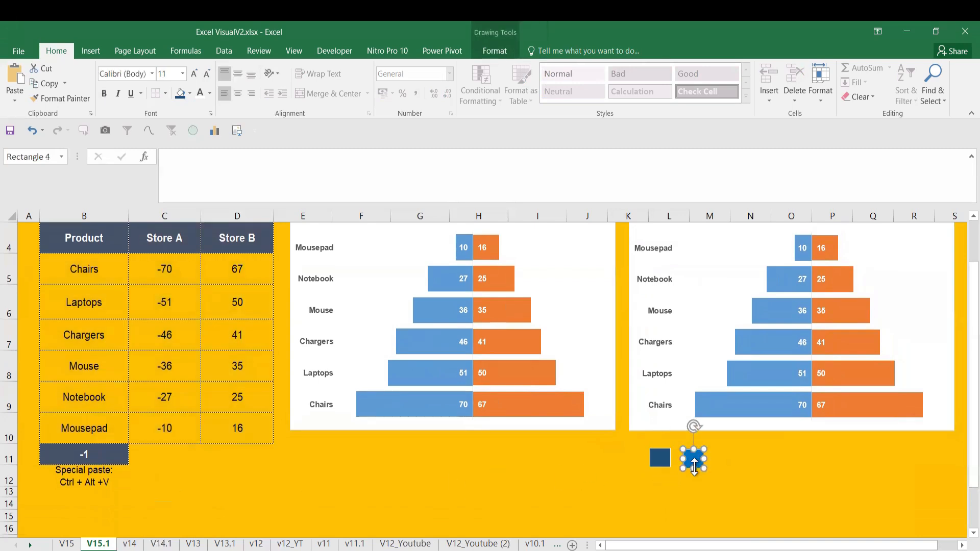
pyautogui.press('Delete')
pyautogui.click(660, 460)
pyautogui.press('Delete')
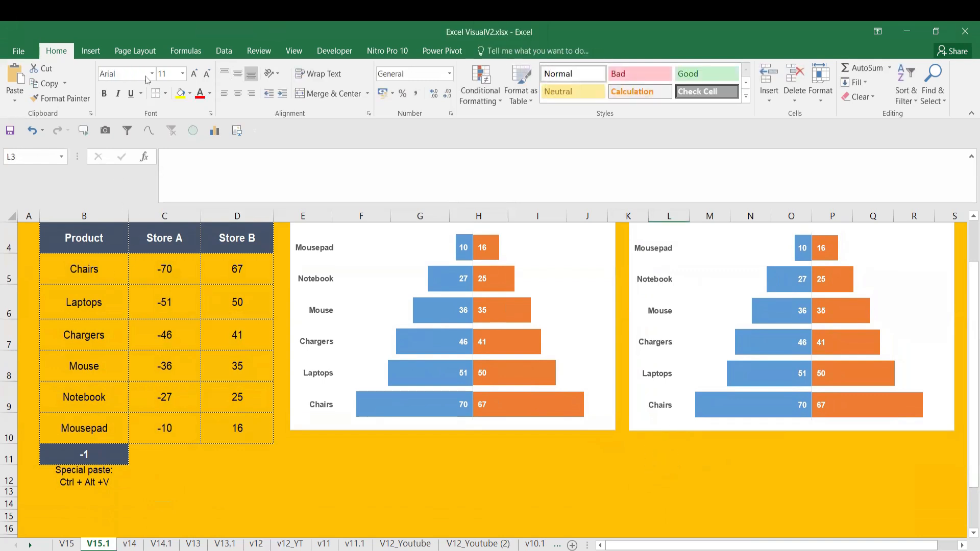
# Draw a rectangle about 1.04 cm wide and 0.55 cm high below the duplicate chart and fill it dark blue-gray
pyautogui.click(85, 51)
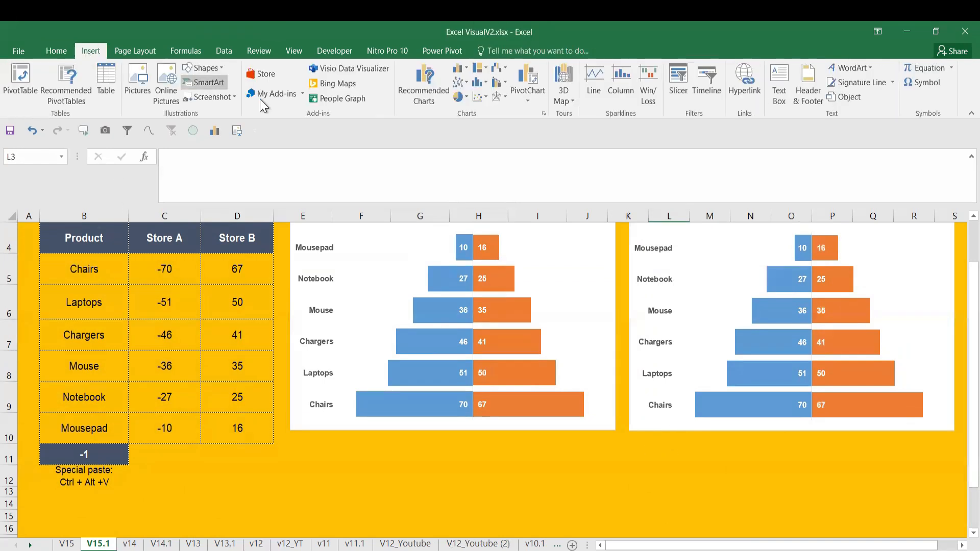
pyautogui.click(212, 73)
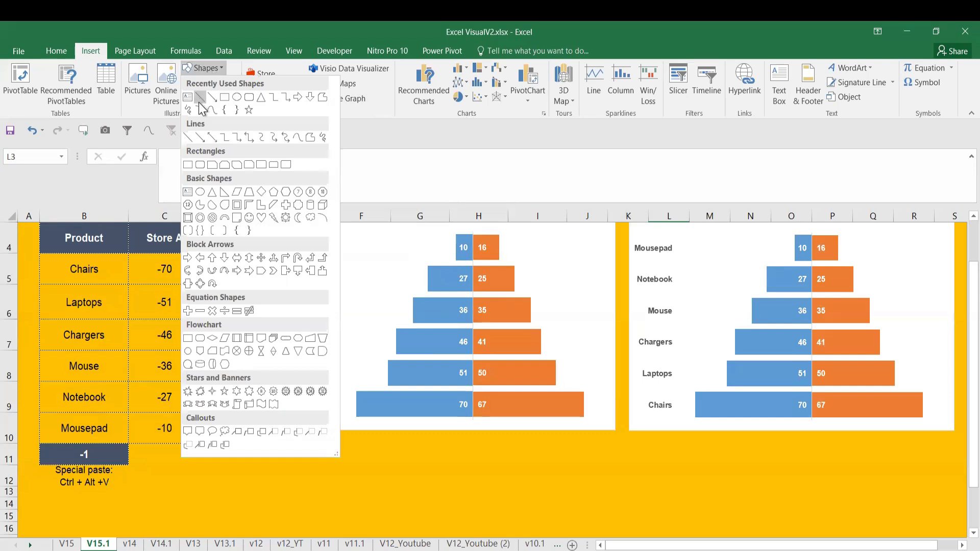
pyautogui.click(221, 106)
pyautogui.moveTo(645, 448); pyautogui.dragTo(669, 461)
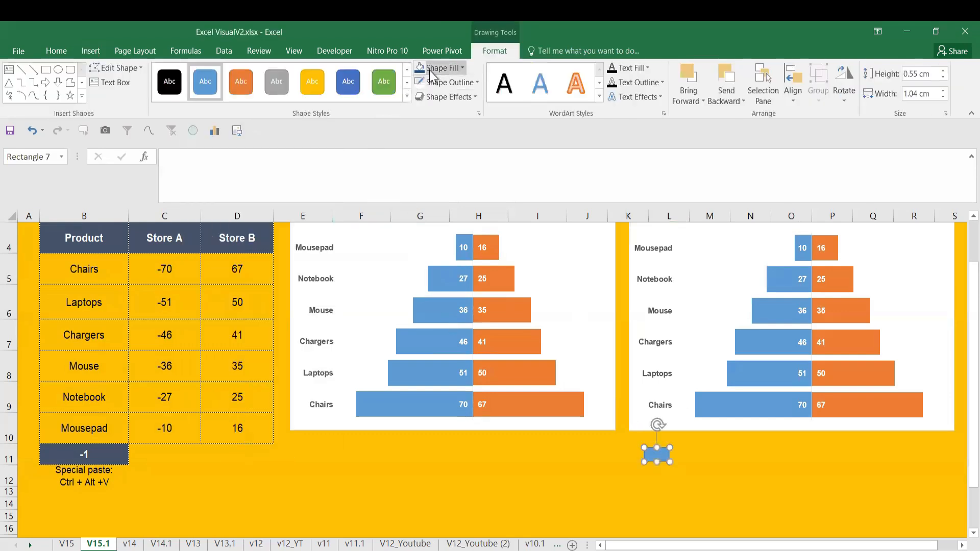
pyautogui.click(430, 69)
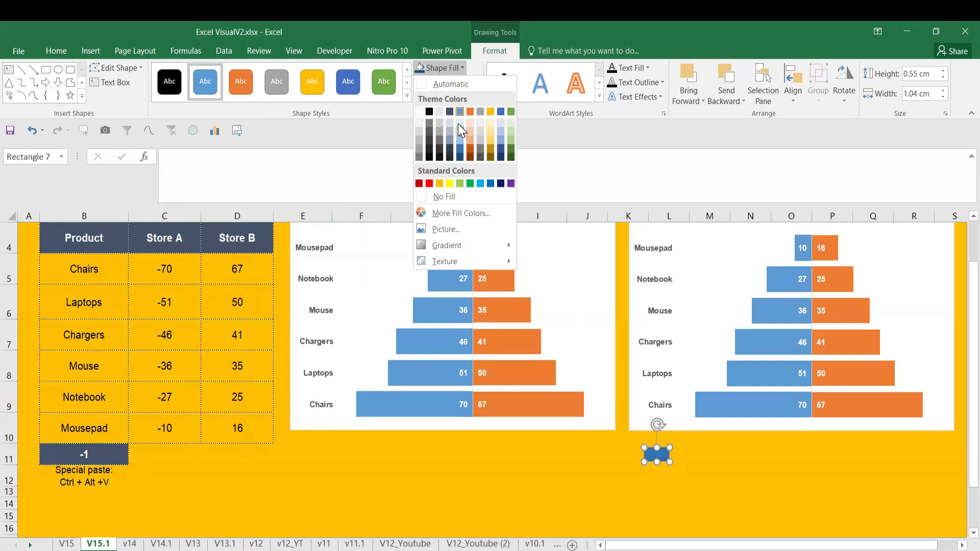
pyautogui.click(449, 112)
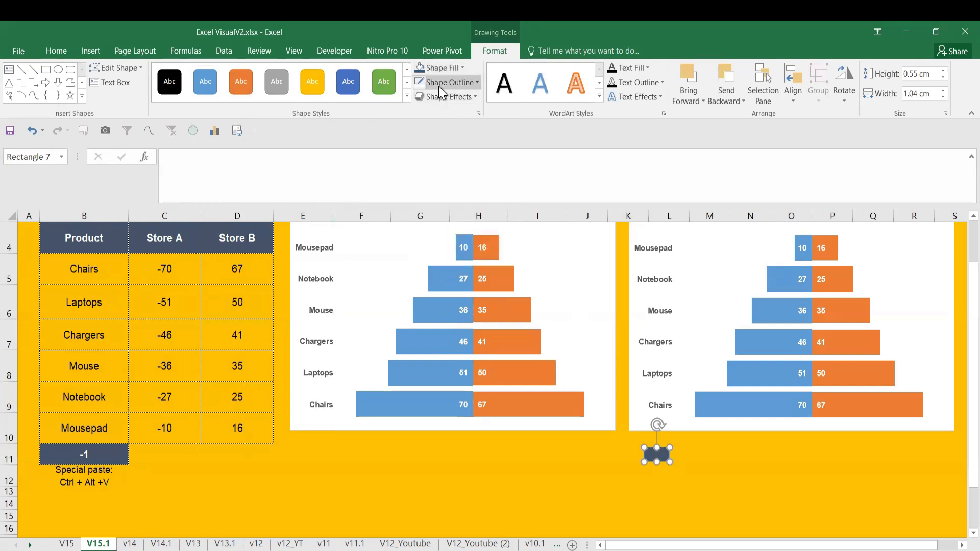
# Give the small dark rectangle a white outline and choose its outline weight
pyautogui.click(439, 84)
pyautogui.click(421, 125)
pyautogui.click(427, 85)
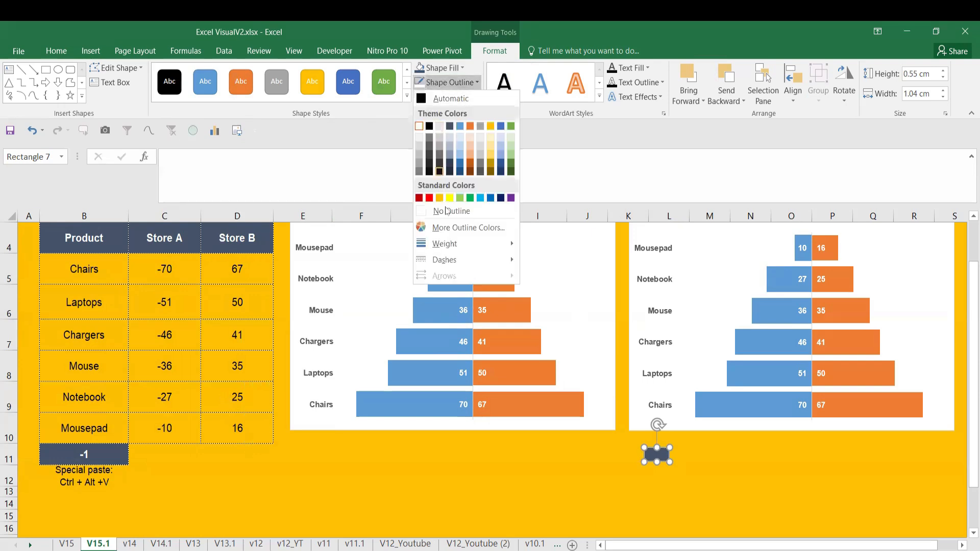
pyautogui.moveTo(458, 249)
pyautogui.click(576, 296)
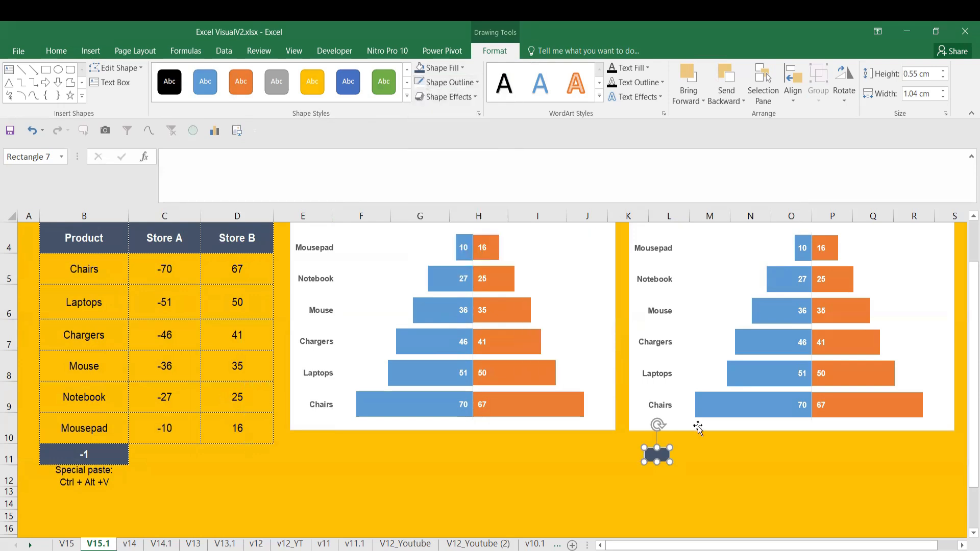
pyautogui.click(697, 437)
# Duplicate the dark rectangle beside itself, make the copy 0.8 cm high and fill it with standard Blue
pyautogui.click(658, 456)
pyautogui.hotkey('ctrl', 'd')
pyautogui.moveTo(680, 472); pyautogui.dragTo(699, 453)
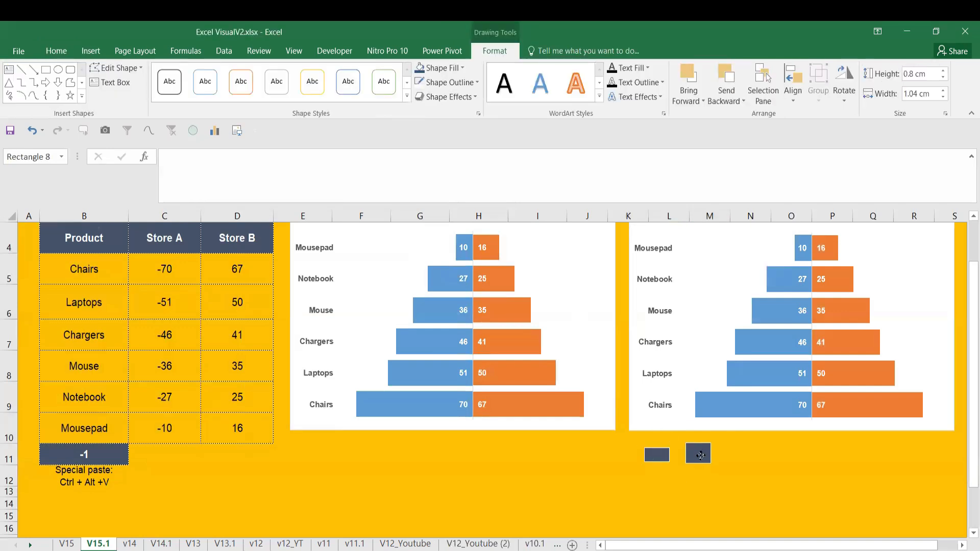
pyautogui.click(431, 69)
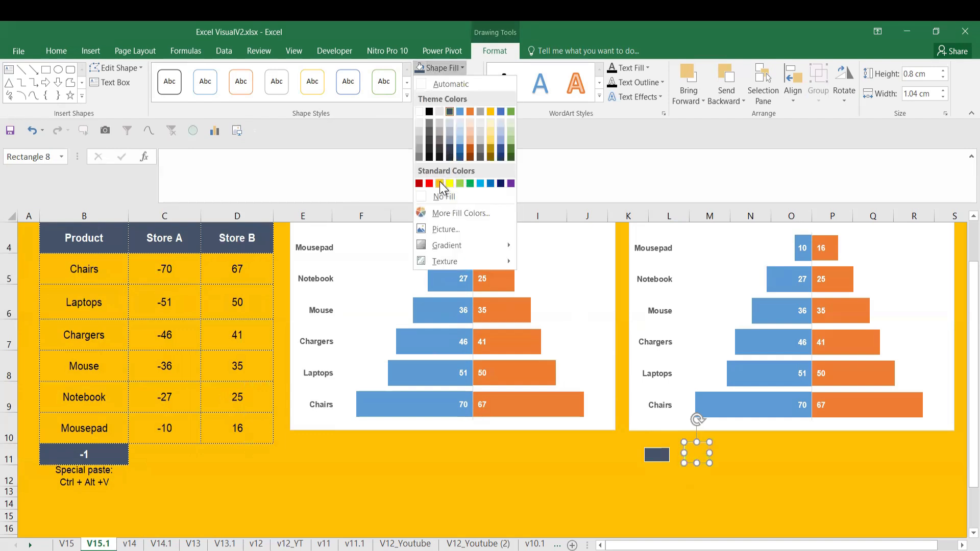
pyautogui.click(488, 184)
pyautogui.press('Escape')
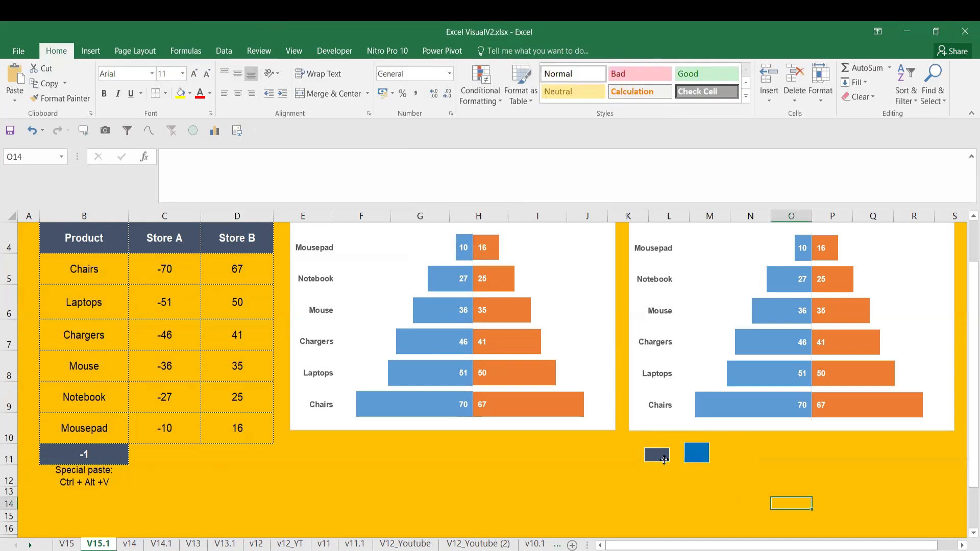
# Fill the Store A bars of the duplicate chart with a copy of the dark rectangle
pyautogui.click(662, 460)
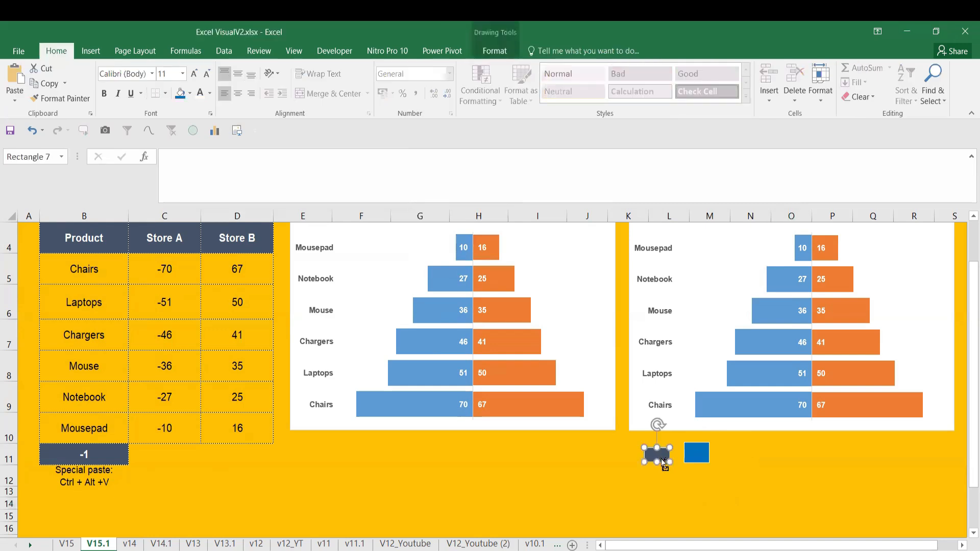
pyautogui.click(741, 407)
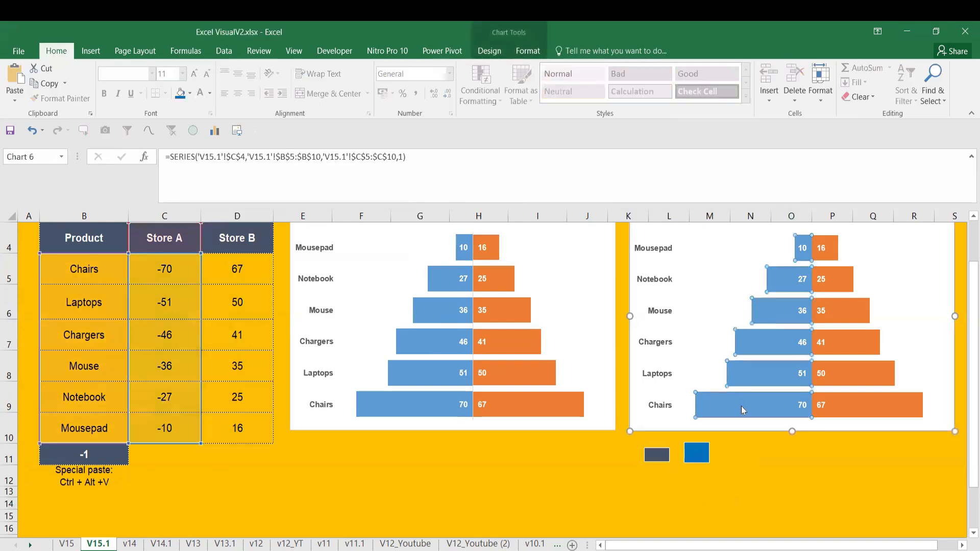
pyautogui.hotkey('ctrl', 'v')
pyautogui.rightClick(741, 410)
pyautogui.press('Escape')
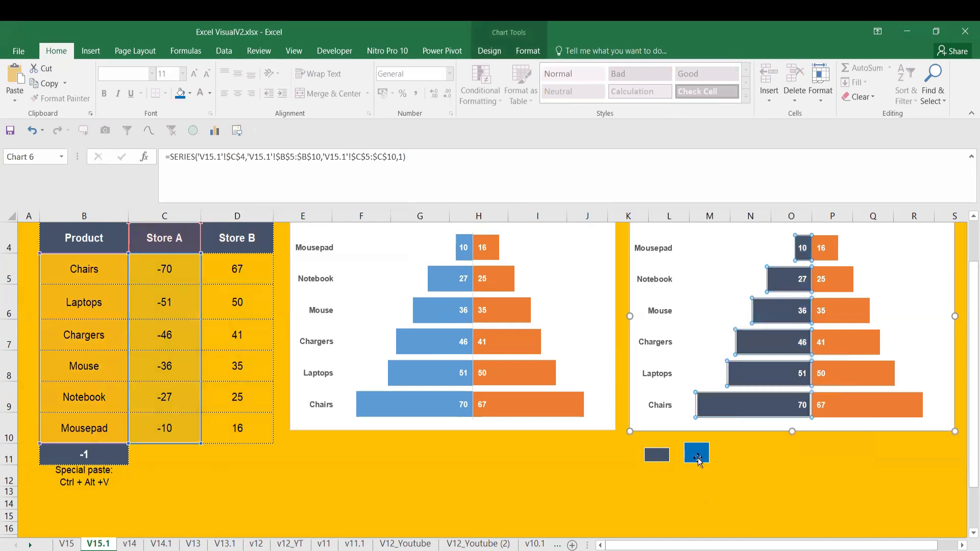
# Fill the Store B bars of the duplicate chart with a copy of the blue rectangle
pyautogui.click(698, 458)
pyautogui.hotkey('ctrl', 'c')
pyautogui.click(852, 408)
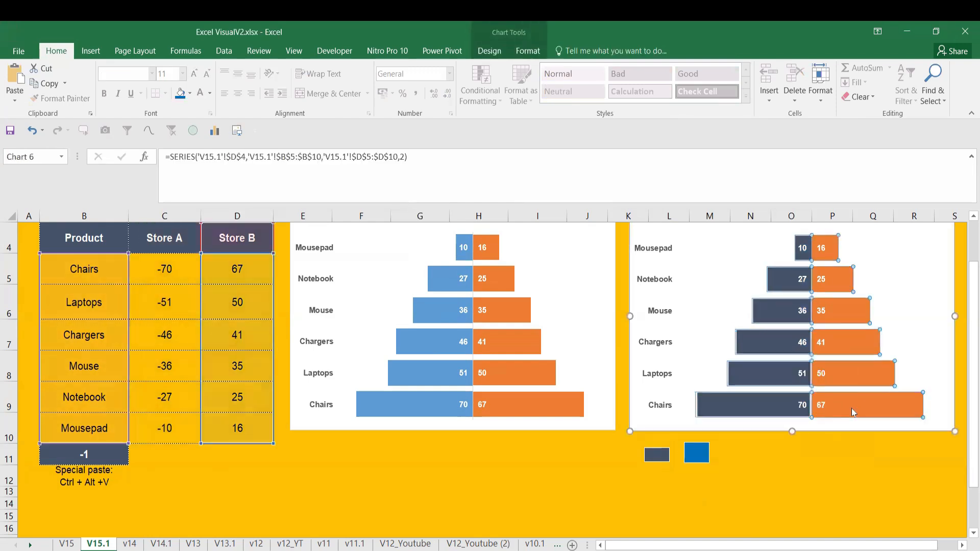
pyautogui.hotkey('ctrl', 'v')
# Set the duplicate chart's Store A picture fill to Stack and Scale with 10 units per picture
pyautogui.click(658, 455)
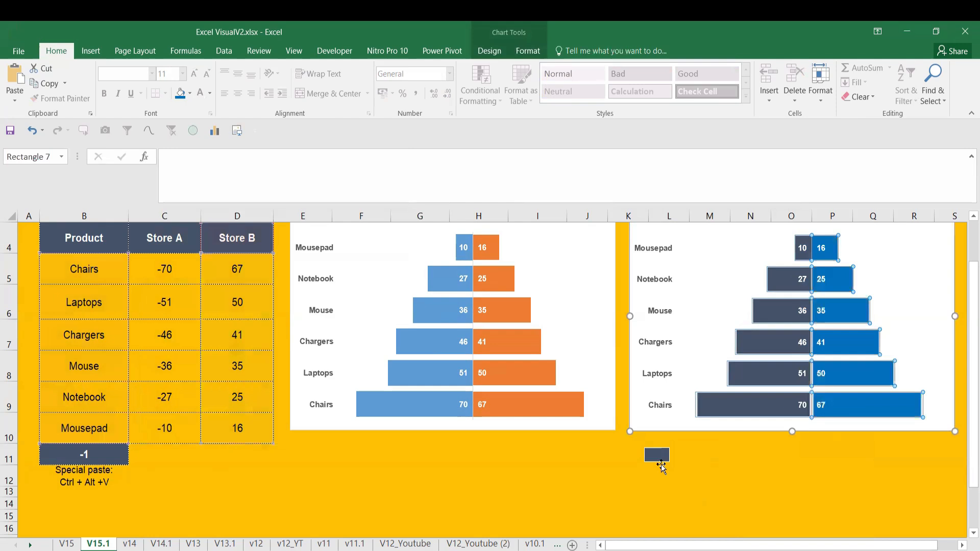
pyautogui.click(762, 412)
pyautogui.rightClick(762, 411)
pyautogui.click(816, 532)
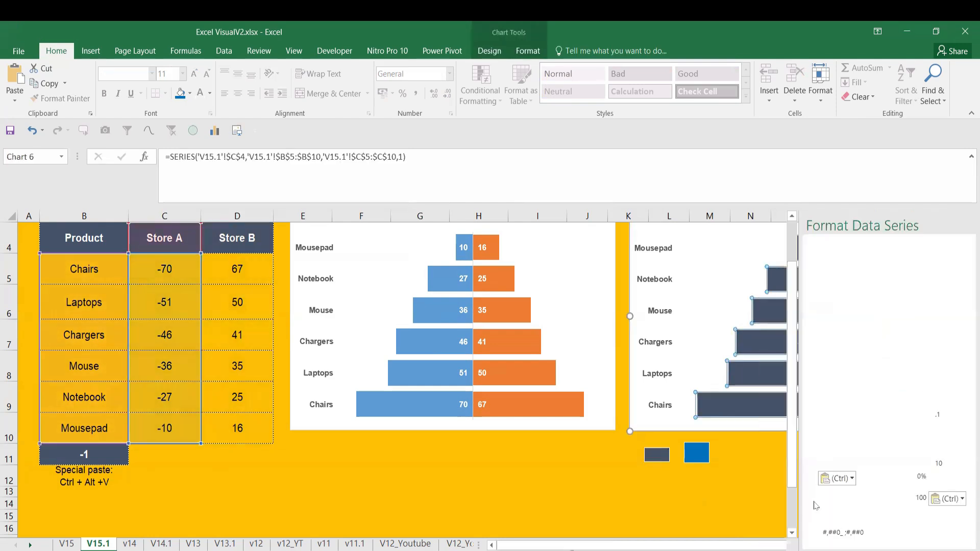
pyautogui.click(816, 263)
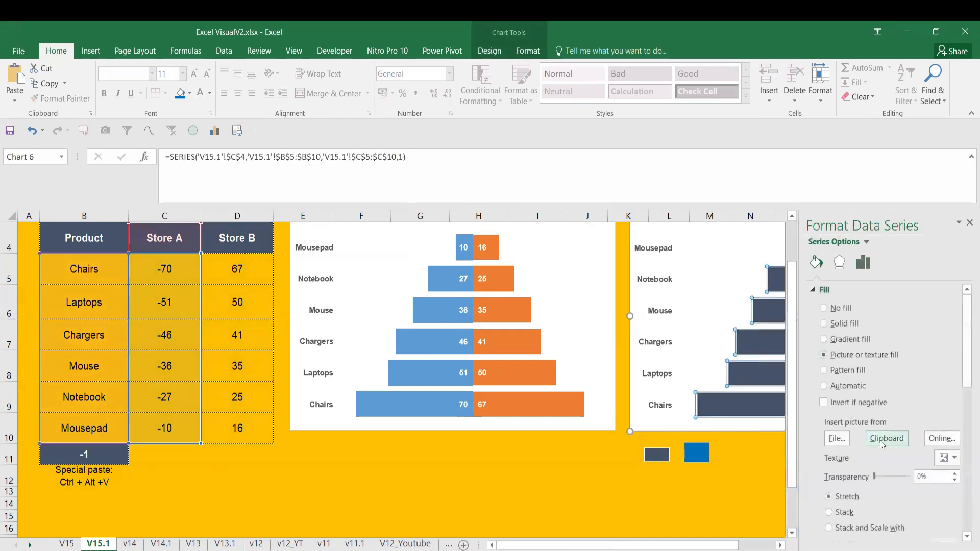
pyautogui.scroll(-2, 941, 419)
pyautogui.click(844, 453)
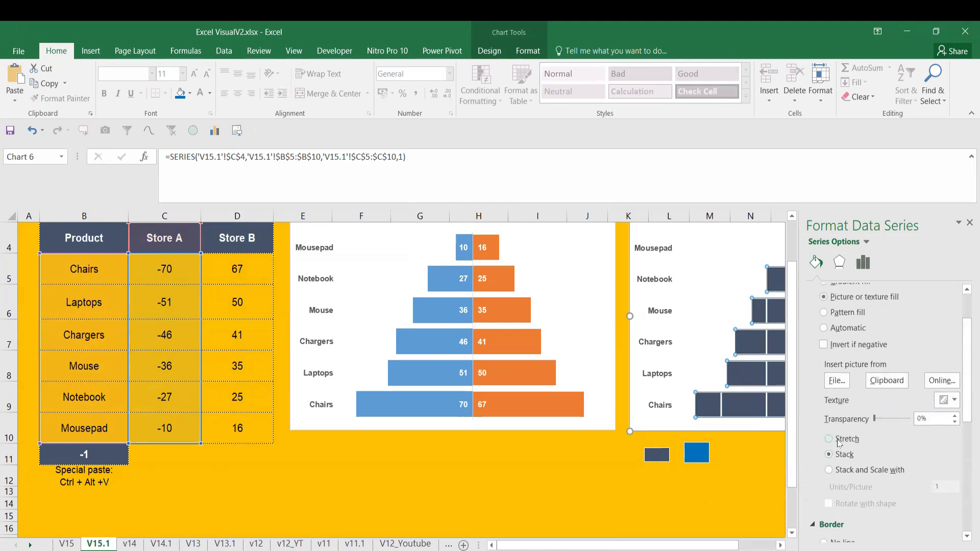
pyautogui.click(838, 470)
pyautogui.click(943, 489)
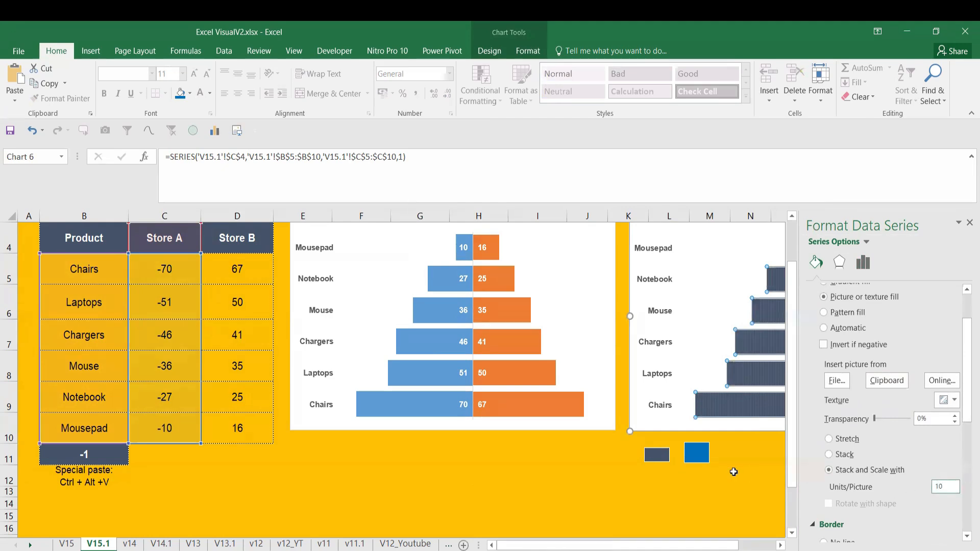
pyautogui.write('10')
pyautogui.click(726, 501)
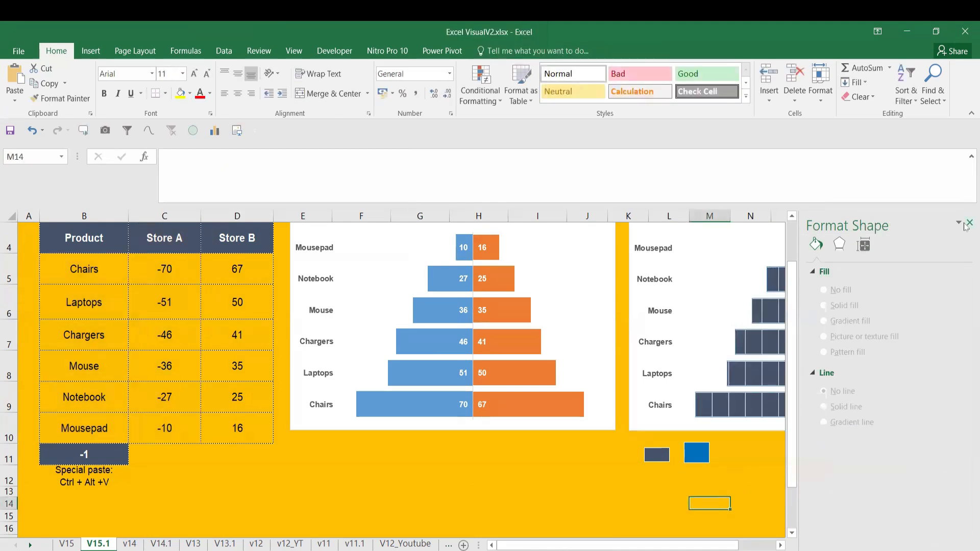
# Set the duplicate chart's Store B picture fill to Stack and Scale with 10 units per picture
pyautogui.click(967, 224)
pyautogui.click(841, 407)
pyautogui.rightClick(841, 407)
pyautogui.click(870, 532)
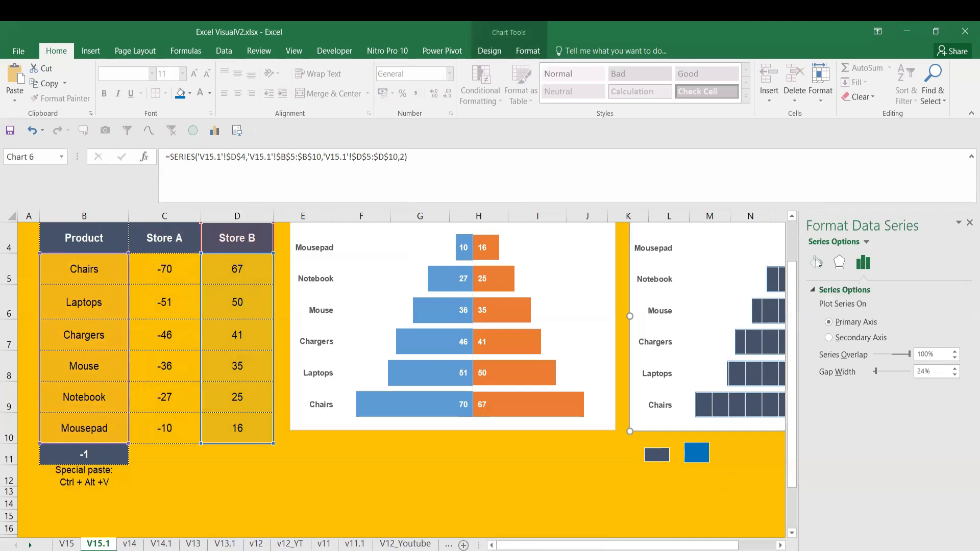
pyautogui.click(817, 263)
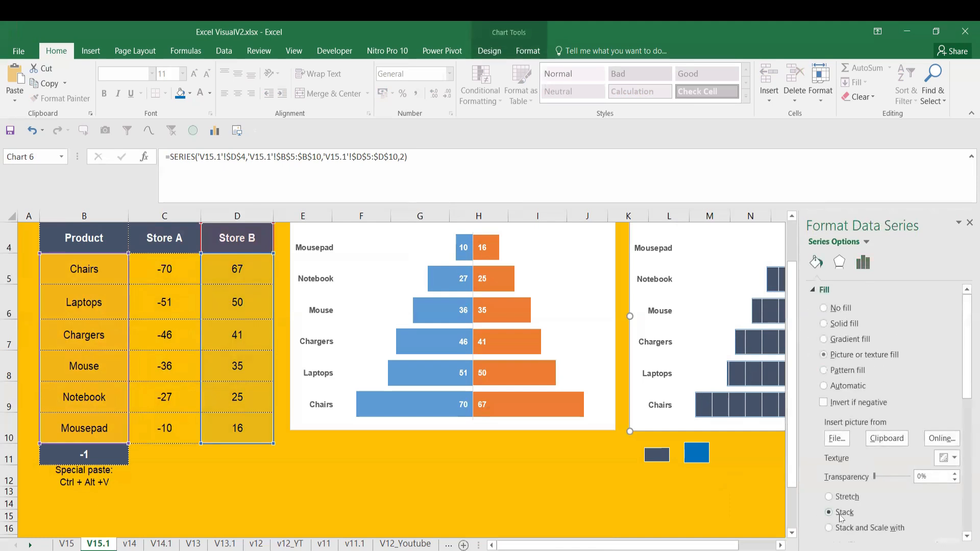
pyautogui.click(842, 530)
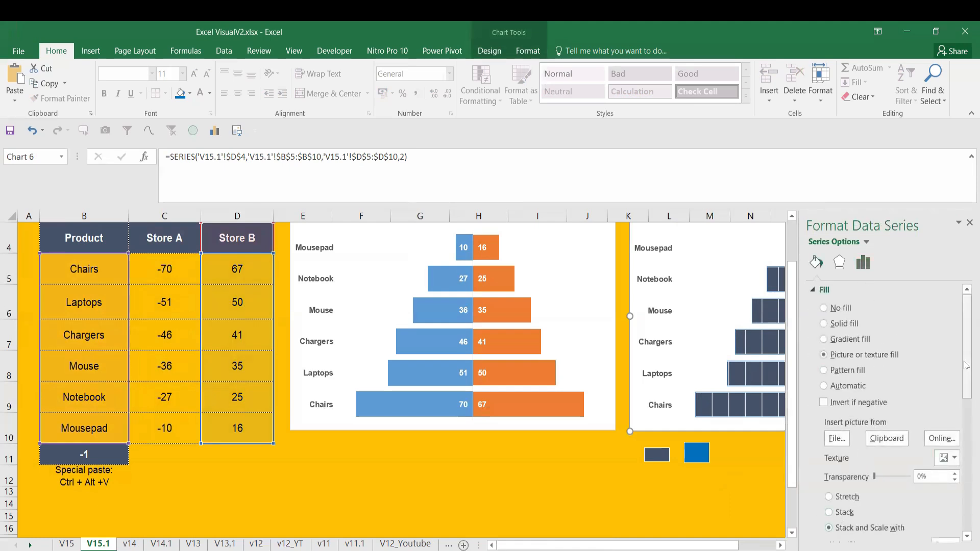
pyautogui.scroll(-3, 966, 450)
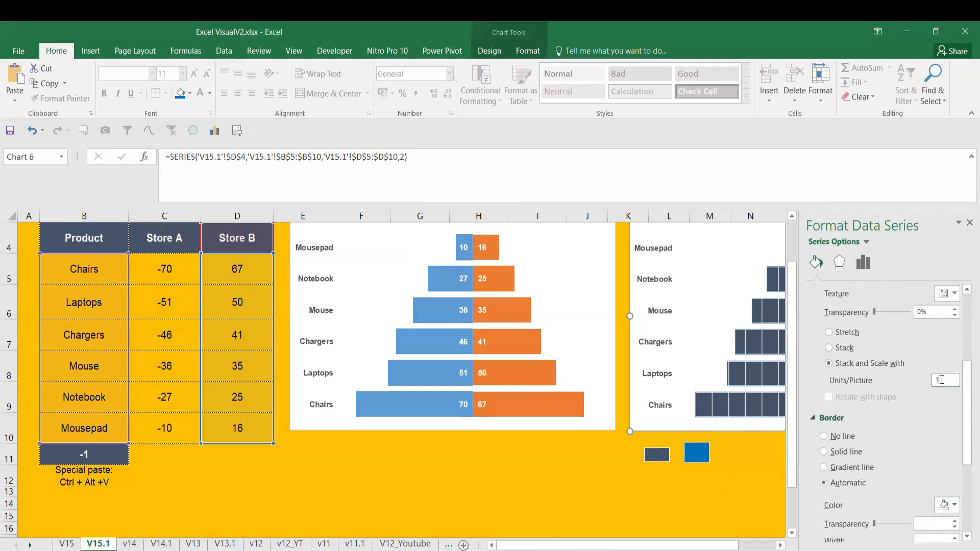
pyautogui.click(729, 482)
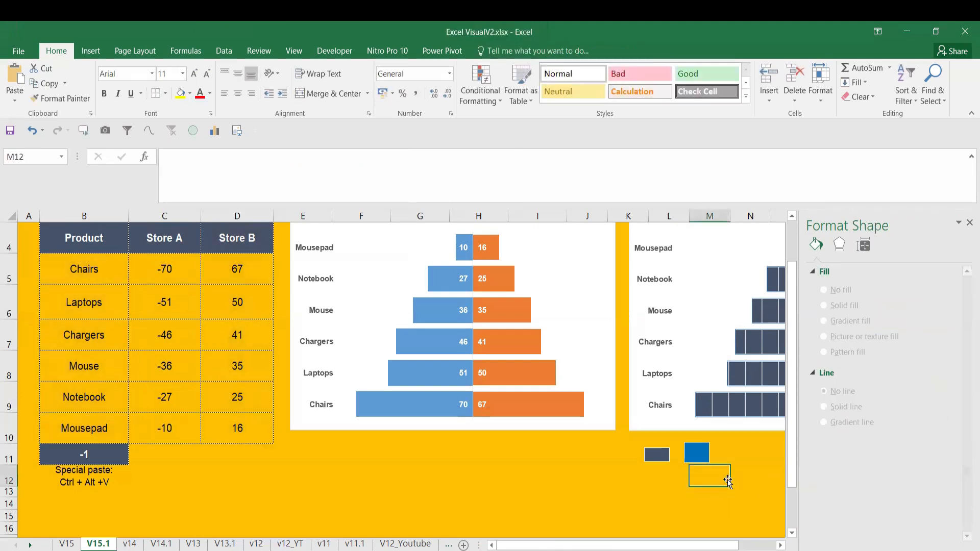
pyautogui.click(969, 224)
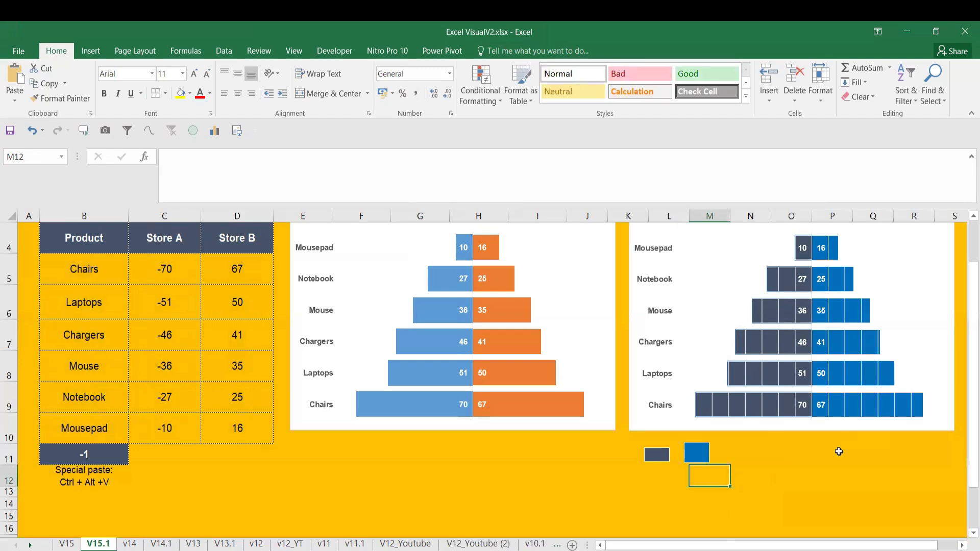
# Set the label position of the duplicate chart's Store B data labels to Inside End
pyautogui.click(831, 456)
pyautogui.click(821, 249)
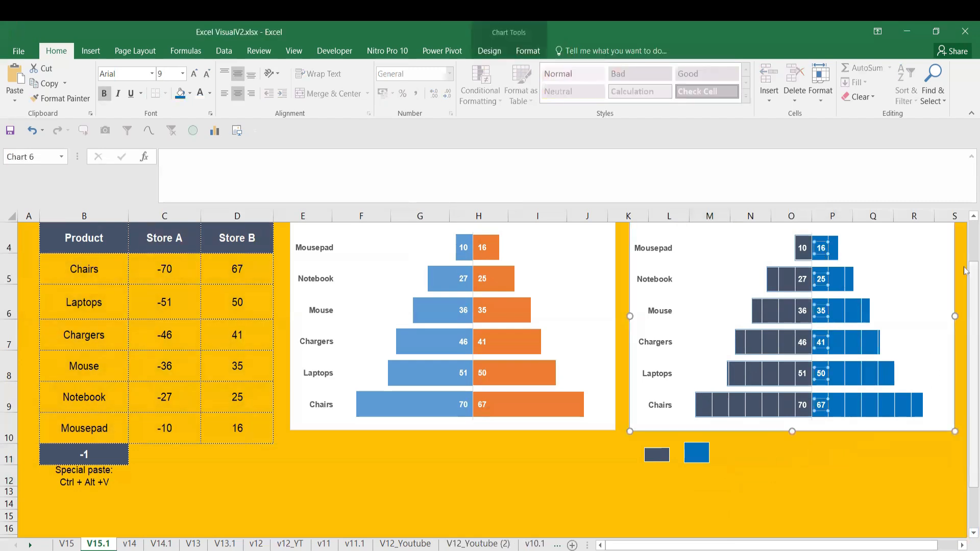
pyautogui.rightClick(819, 401)
pyautogui.click(857, 544)
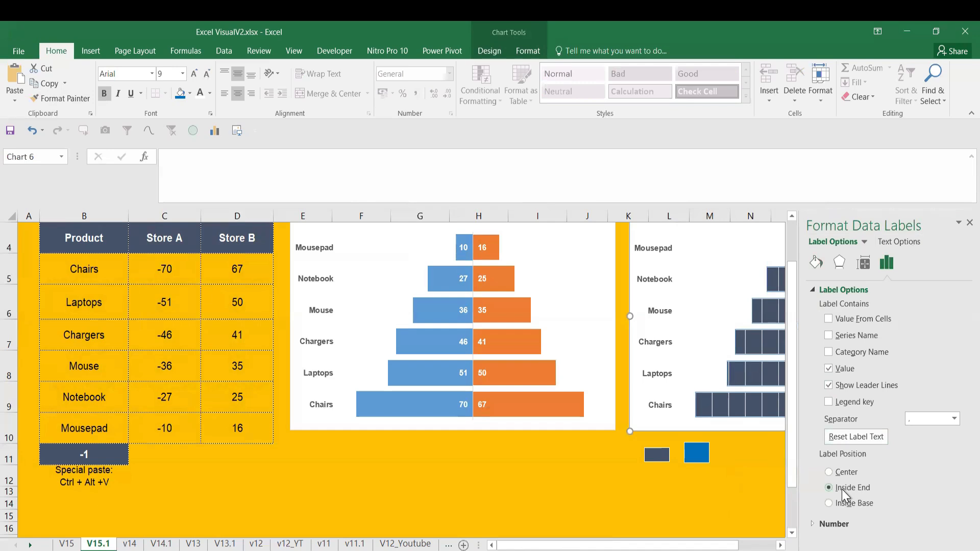
pyautogui.press('Escape')
pyautogui.click(969, 223)
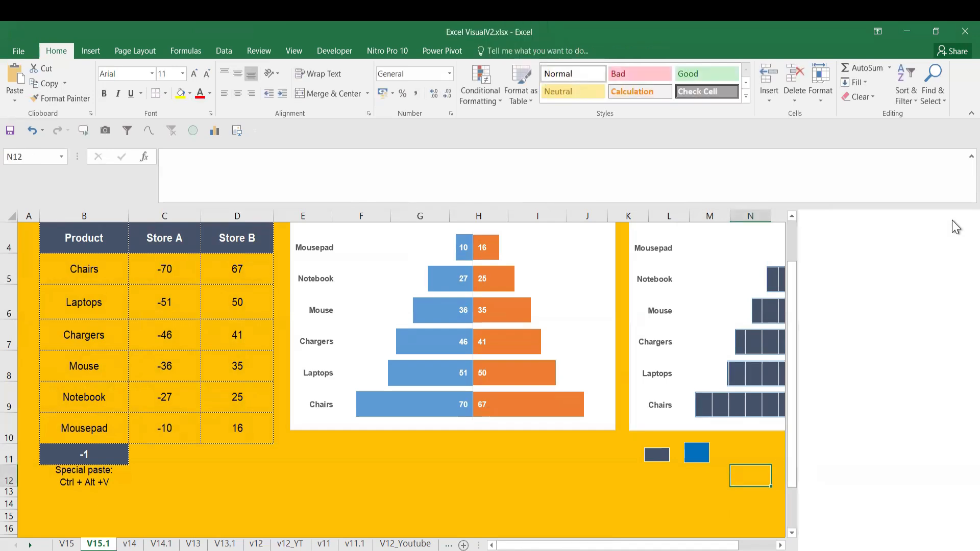
# Set the label position of the duplicate chart's Store A data labels to Inside End
pyautogui.click(832, 454)
pyautogui.click(800, 403)
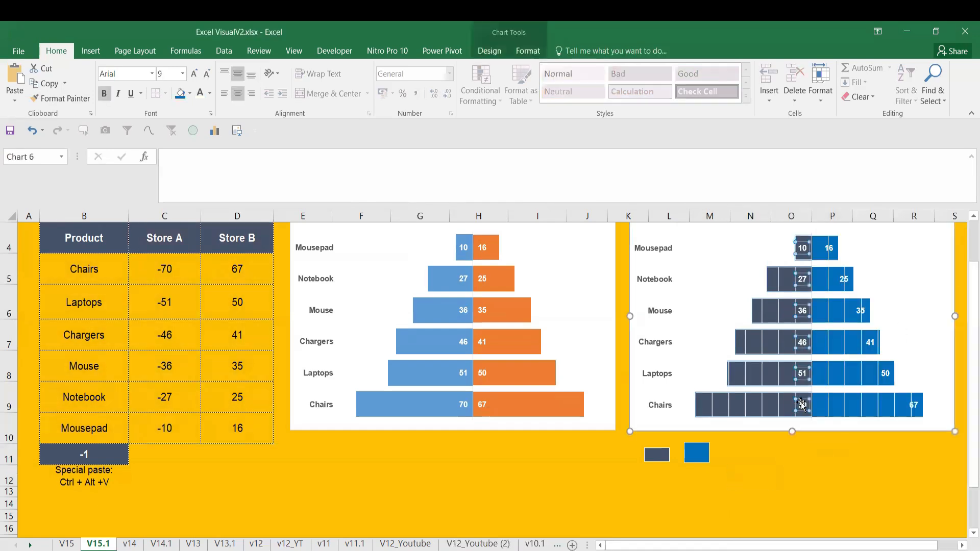
pyautogui.rightClick(798, 402)
pyautogui.click(857, 542)
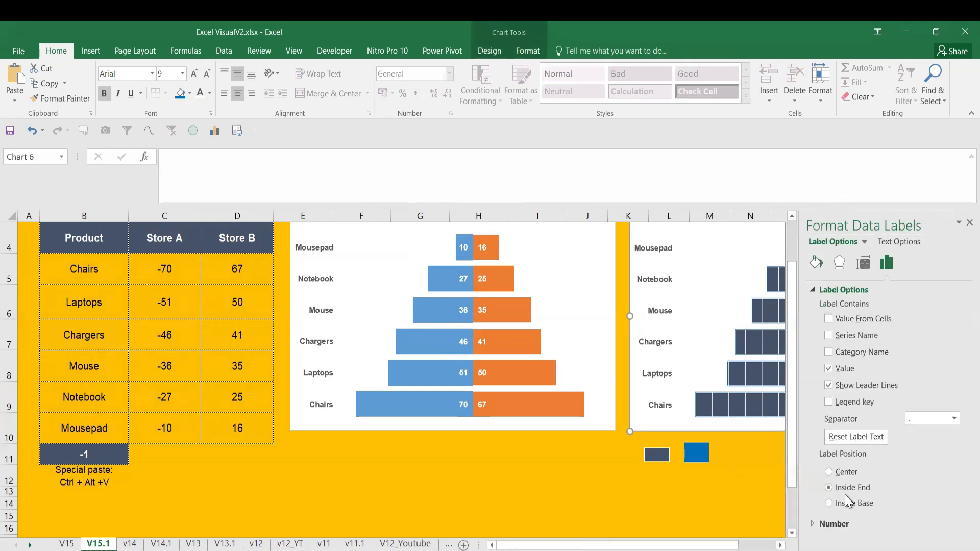
pyautogui.click(829, 503)
pyautogui.click(725, 503)
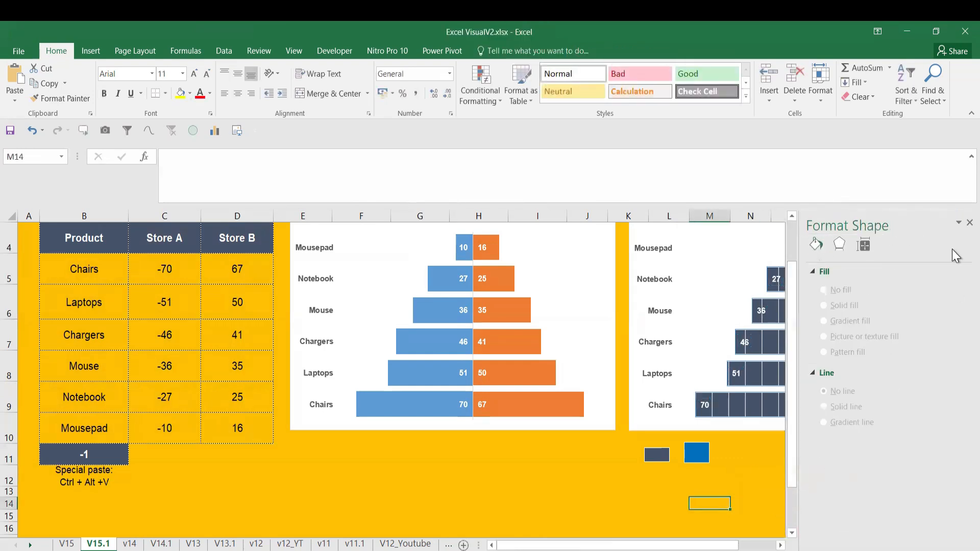
pyautogui.click(970, 223)
pyautogui.click(782, 459)
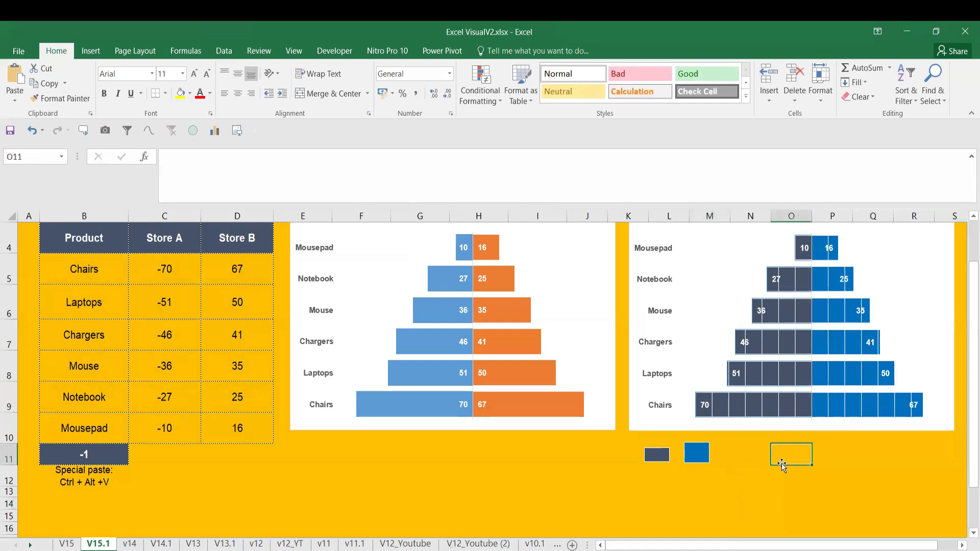
pyautogui.click(553, 462)
# Fill the duplicate chart's background with the darkest grey shade of the white theme colour
pyautogui.click(669, 429)
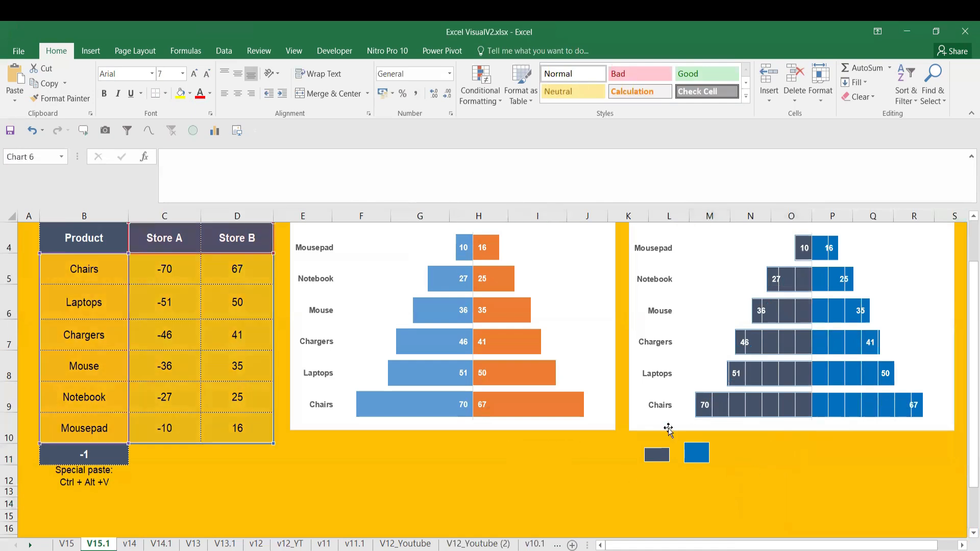
pyautogui.click(490, 49)
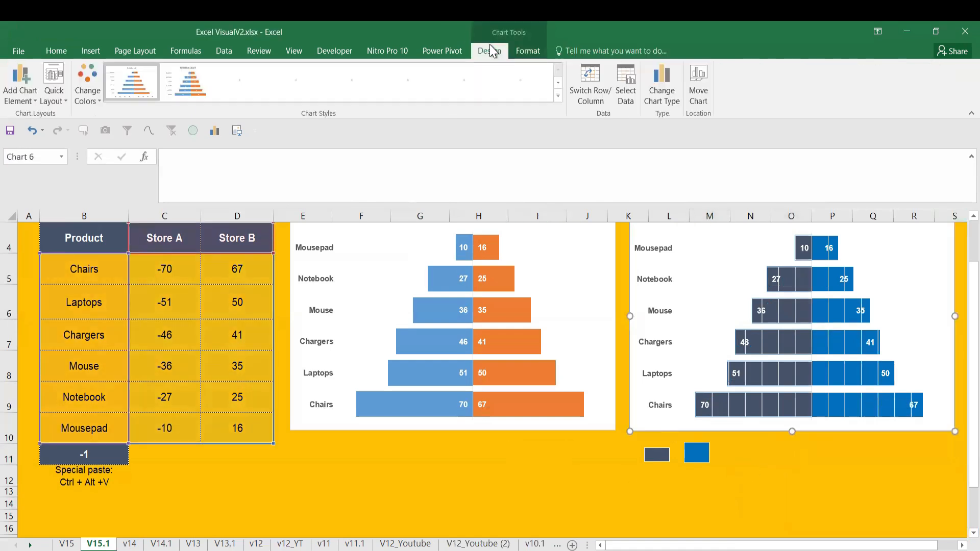
pyautogui.click(528, 50)
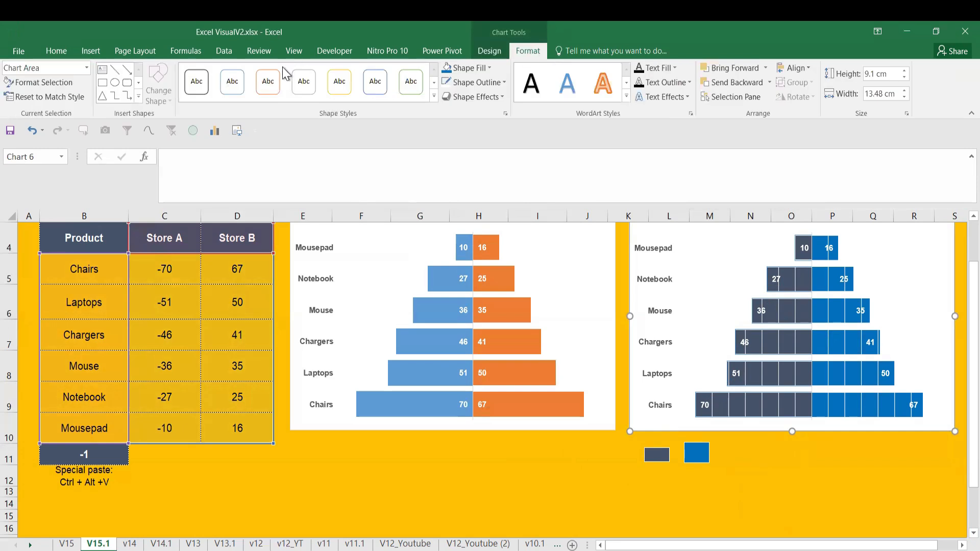
pyautogui.click(448, 70)
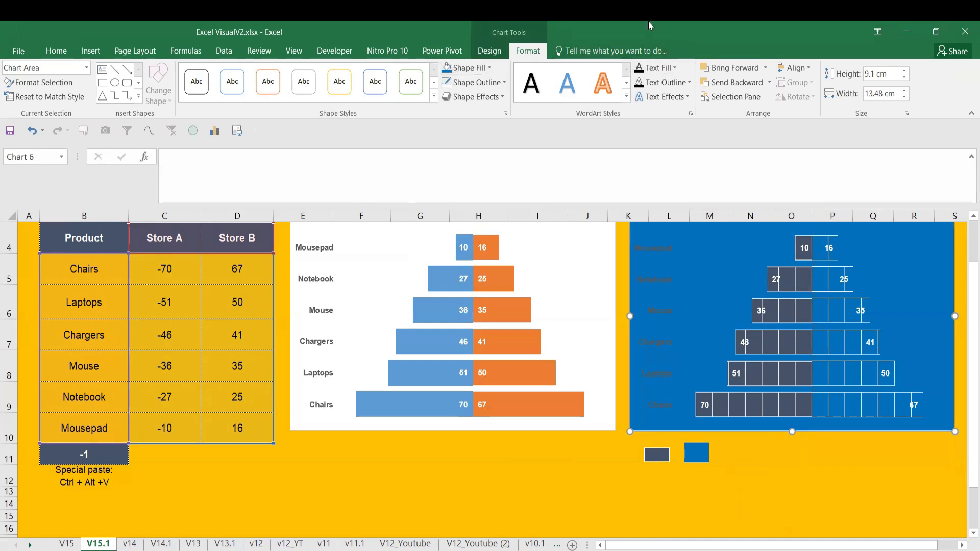
pyautogui.click(488, 68)
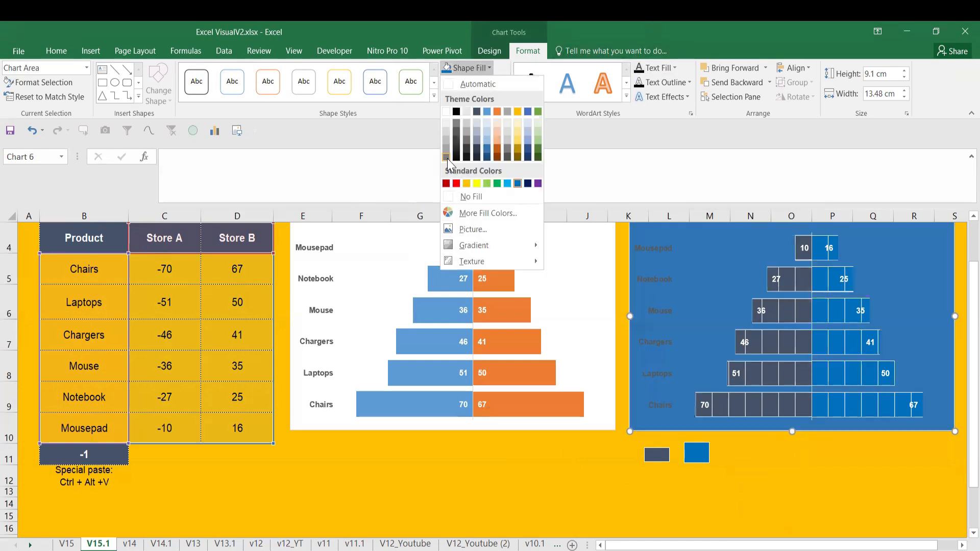
pyautogui.click(446, 157)
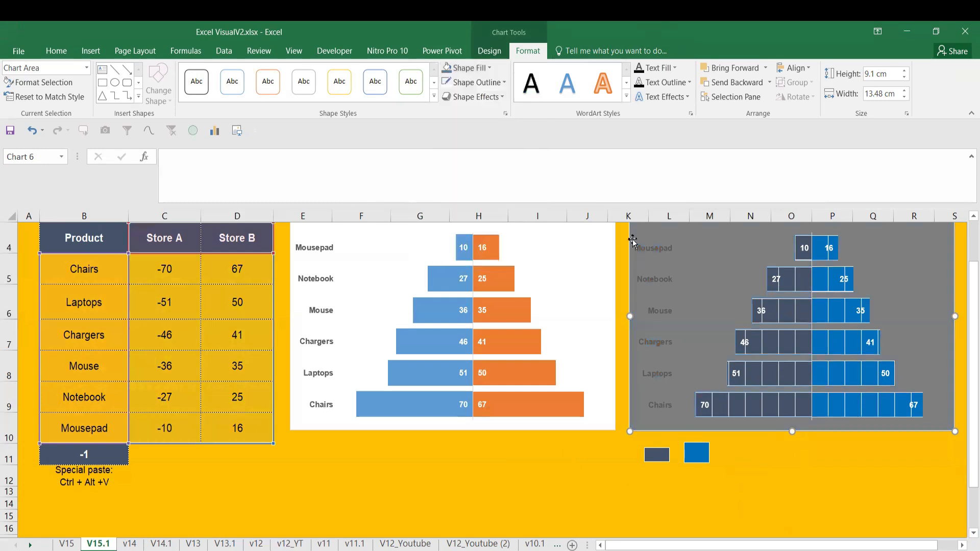
# Make the duplicate chart's text white and delete its vertical product axis
pyautogui.click(56, 51)
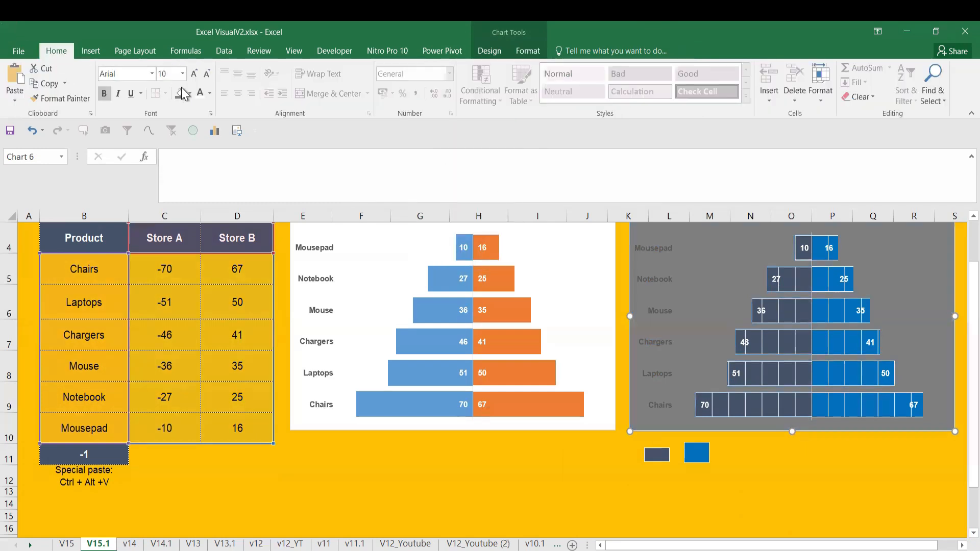
pyautogui.click(777, 499)
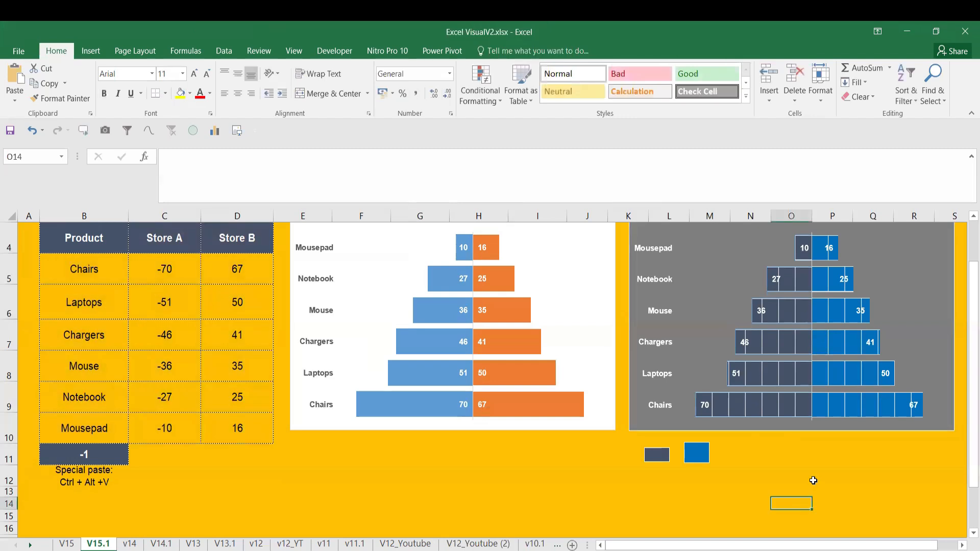
pyautogui.click(766, 483)
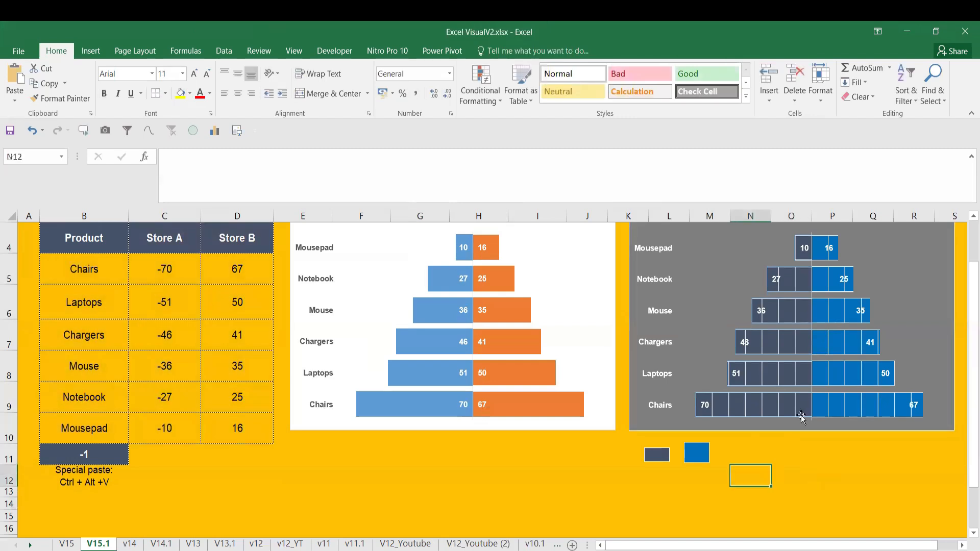
pyautogui.click(812, 235)
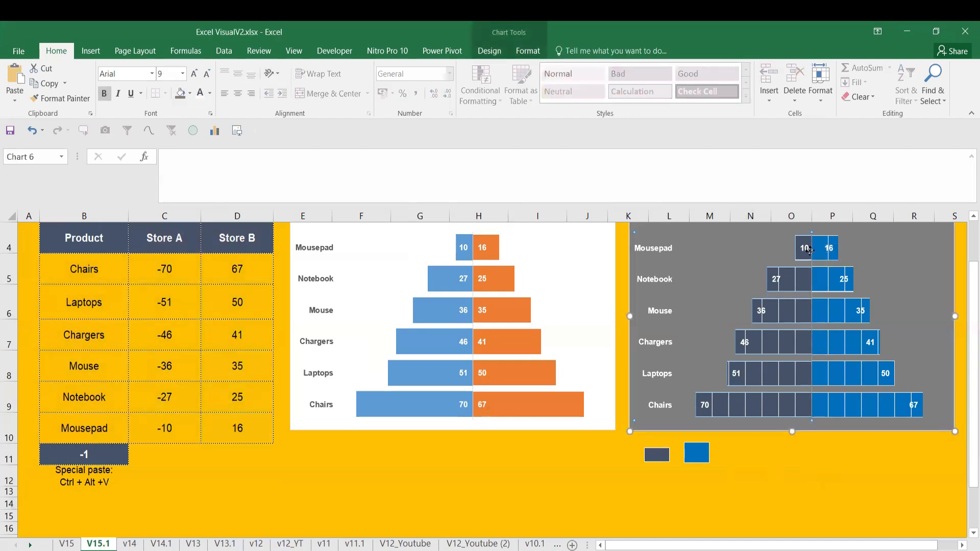
pyautogui.press('Delete')
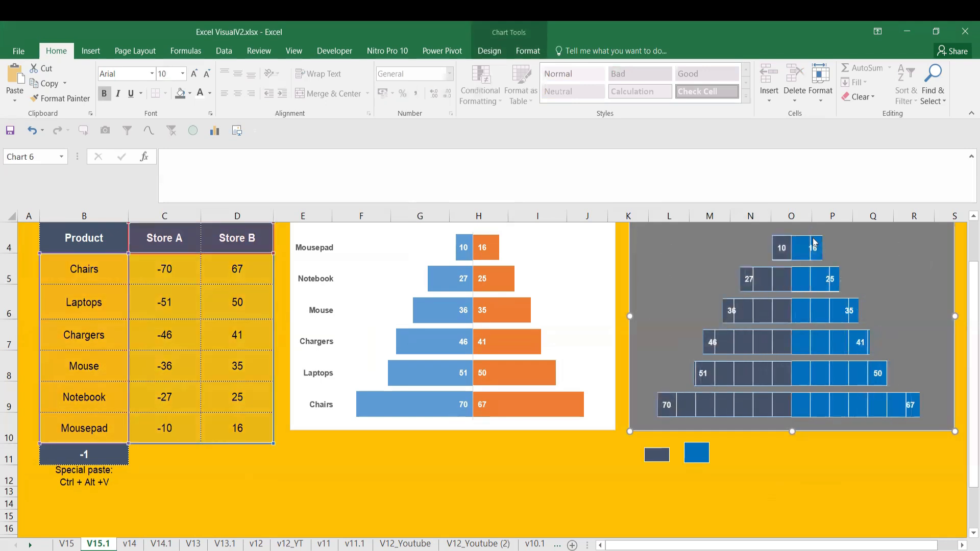
pyautogui.click(475, 232)
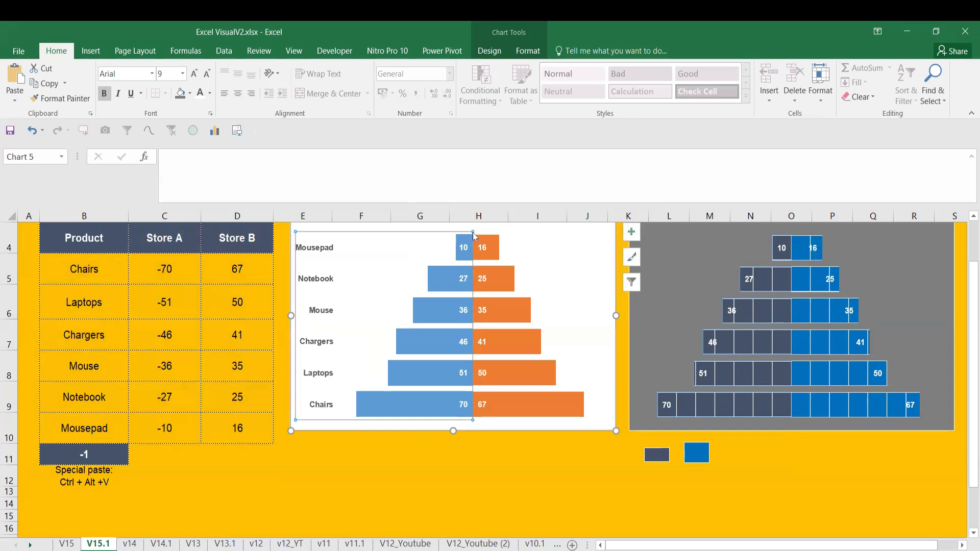
pyautogui.click(512, 470)
pyautogui.click(473, 420)
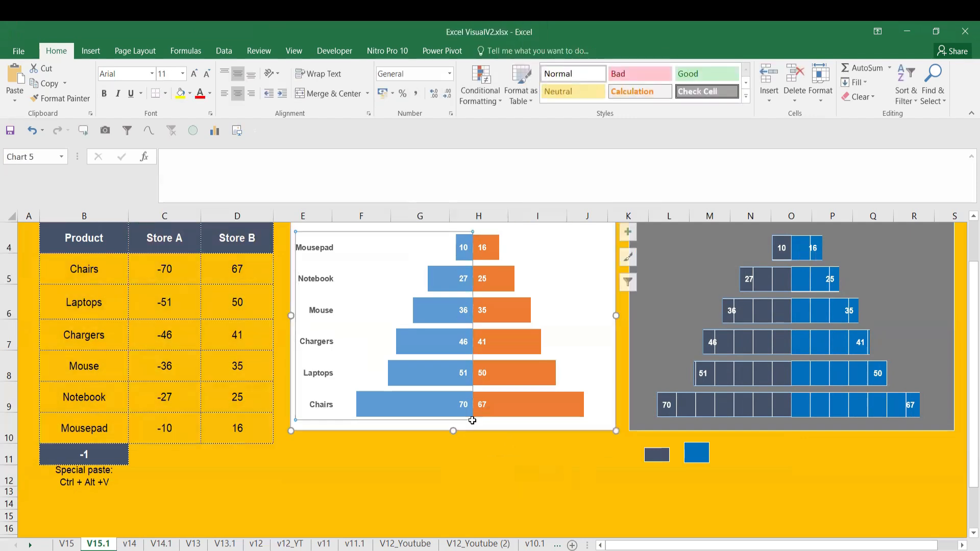
pyautogui.press('Delete')
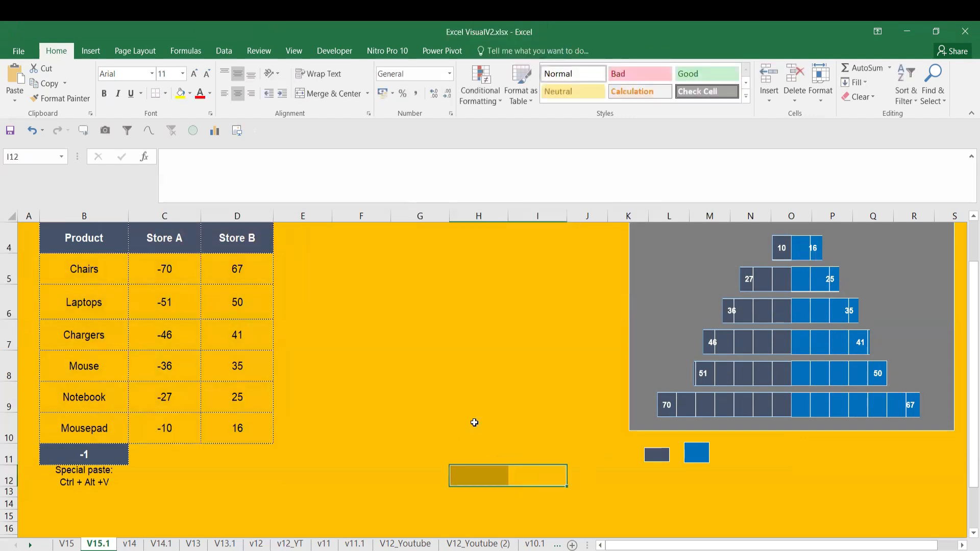
pyautogui.hotkey('ctrl', 'z')
# Set the line of the original chart's vertical product axis to No line, keeping the product labels
pyautogui.click(473, 420)
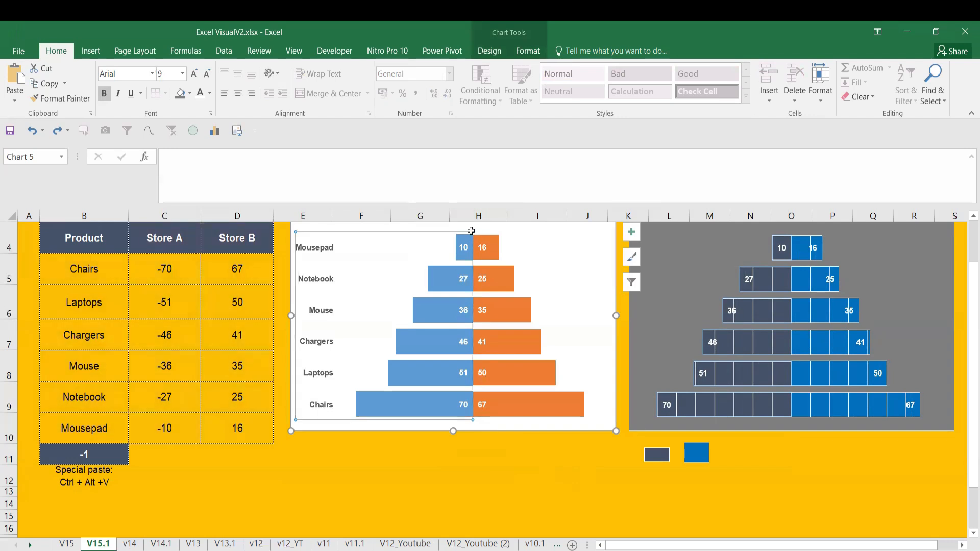
pyautogui.rightClick(471, 230)
pyautogui.click(519, 372)
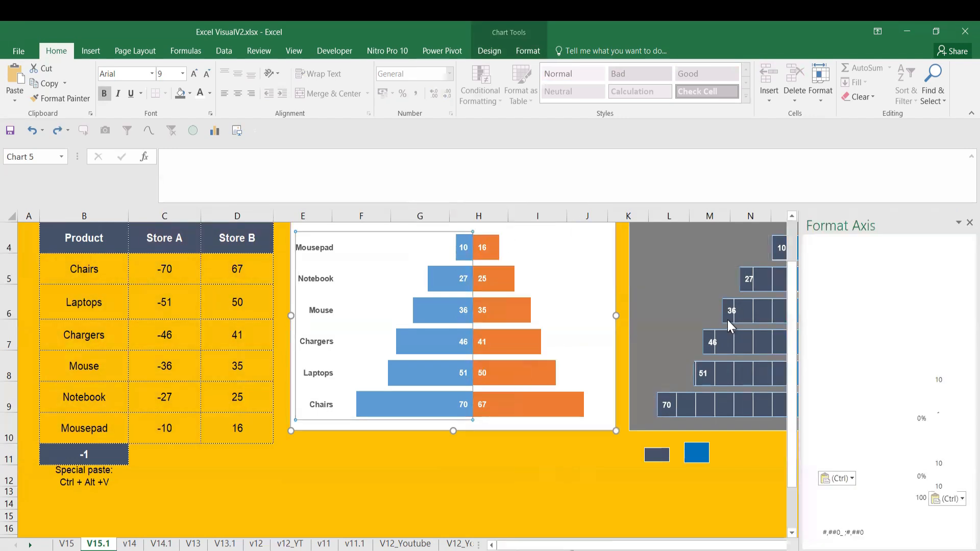
pyautogui.click(816, 262)
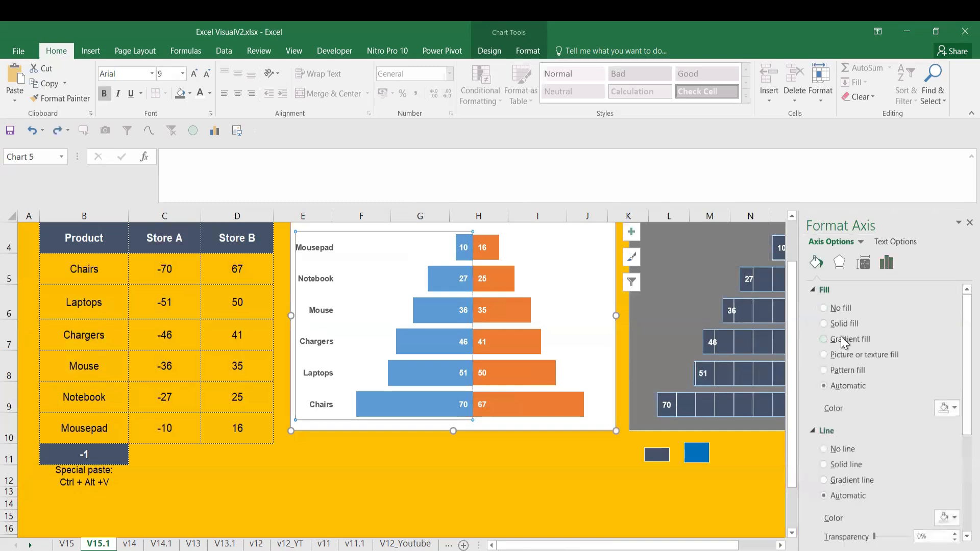
pyautogui.click(589, 473)
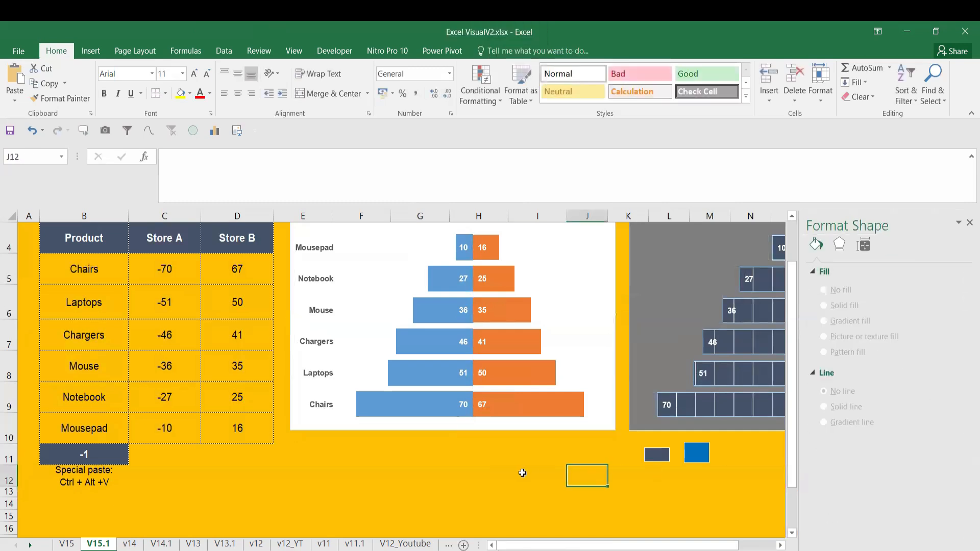
pyautogui.click(969, 223)
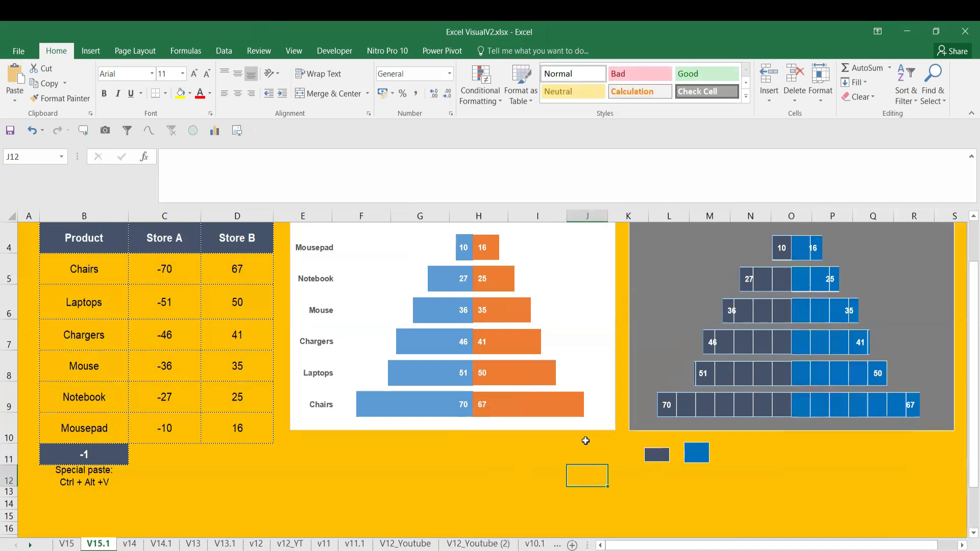
# Recalculate the worksheet repeatedly to check how both tornado charts respond to new Store A and Store B values
pyautogui.click(517, 475)
pyautogui.click(450, 469)
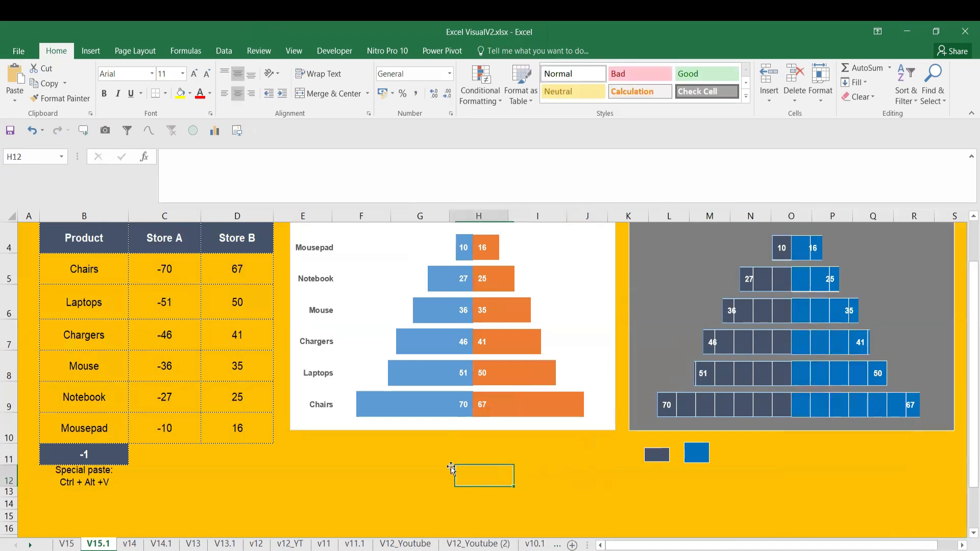
pyautogui.press('F9')
pyautogui.press('F9')
pyautogui.press('F9')
pyautogui.press('F9')
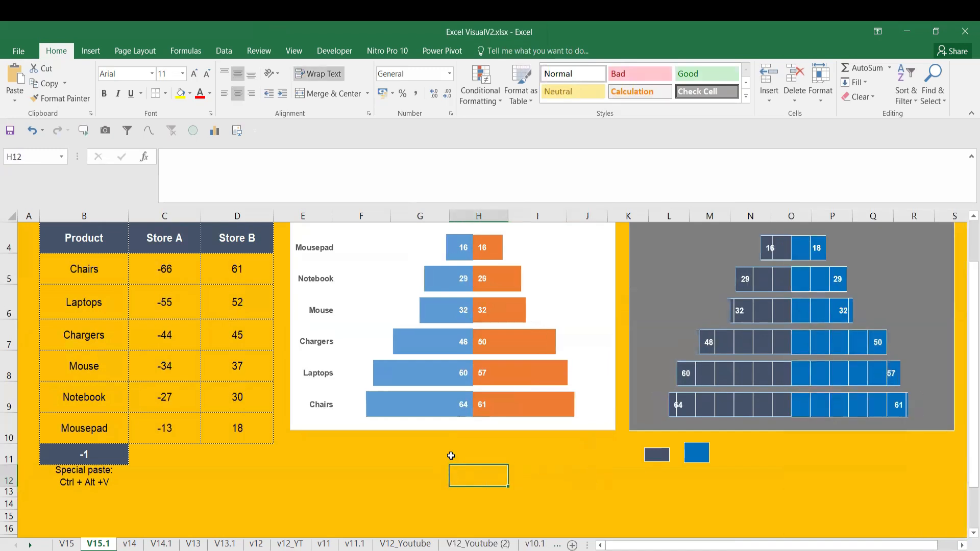
pyautogui.press('F9')
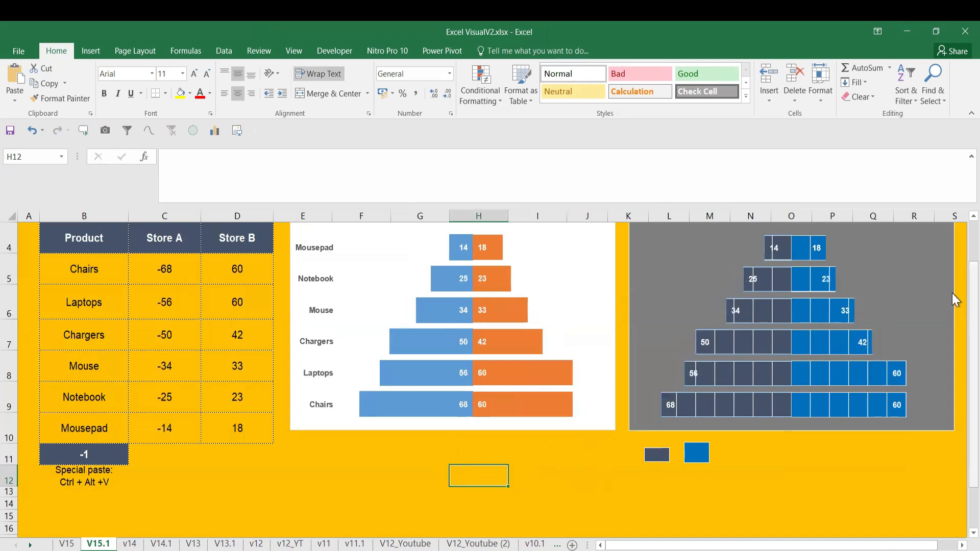
pyautogui.scroll(1, 951, 255)
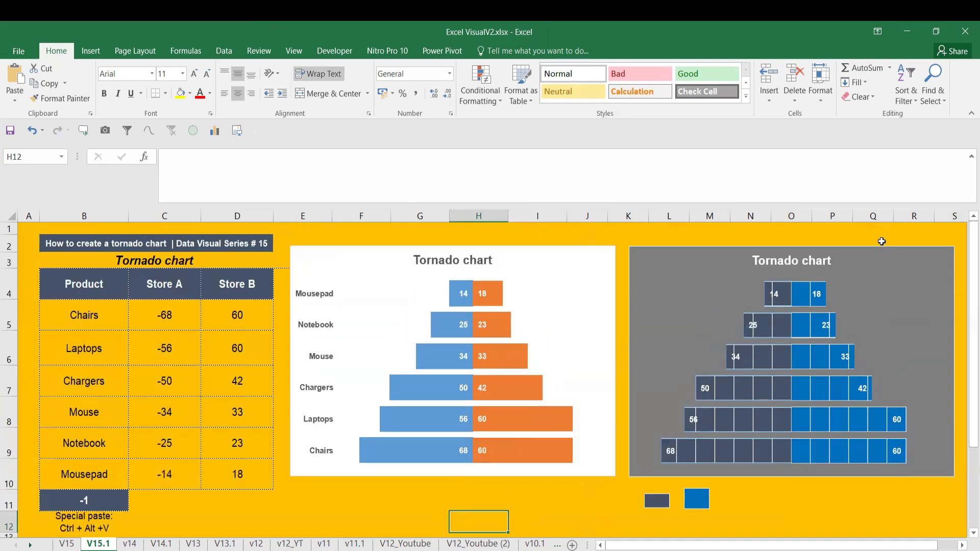
pyautogui.click(540, 515)
pyautogui.press('F9')
pyautogui.press('F9')
pyautogui.press('F9')
pyautogui.press('F9')
pyautogui.press('F9')
pyautogui.press('F9')
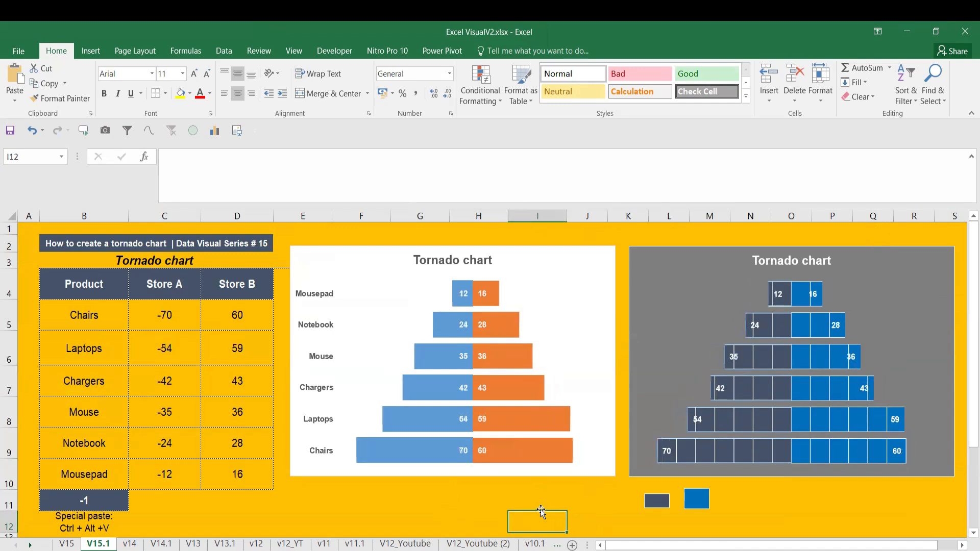
pyautogui.press('F9')
pyautogui.press('F9')
pyautogui.press('F9')
pyautogui.press('F9')
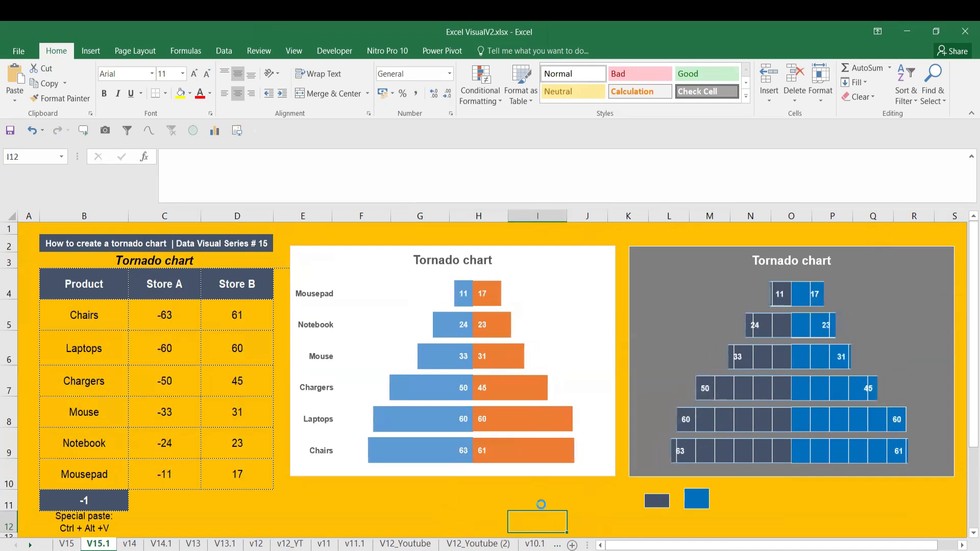
pyautogui.press('F9')
pyautogui.press('F9')
pyautogui.press('F9')
pyautogui.press('F9')
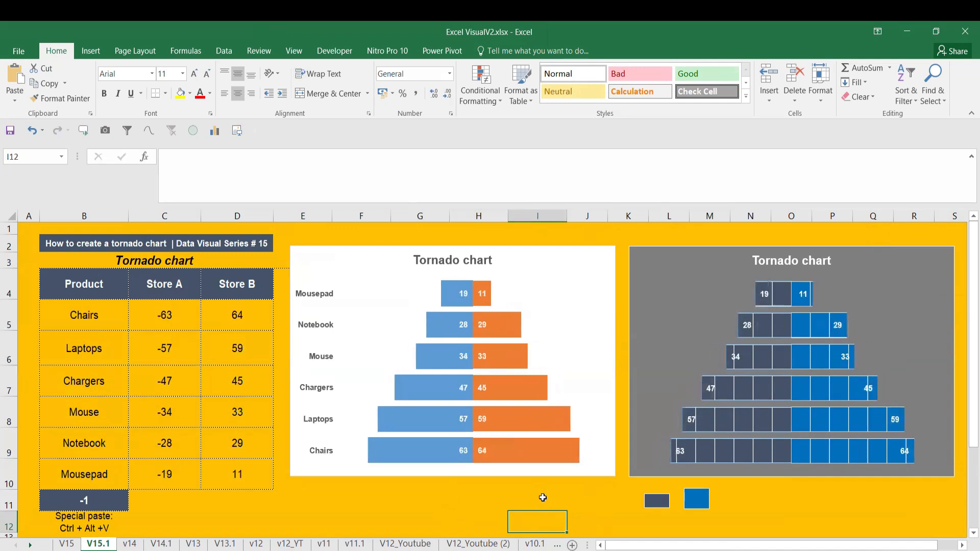